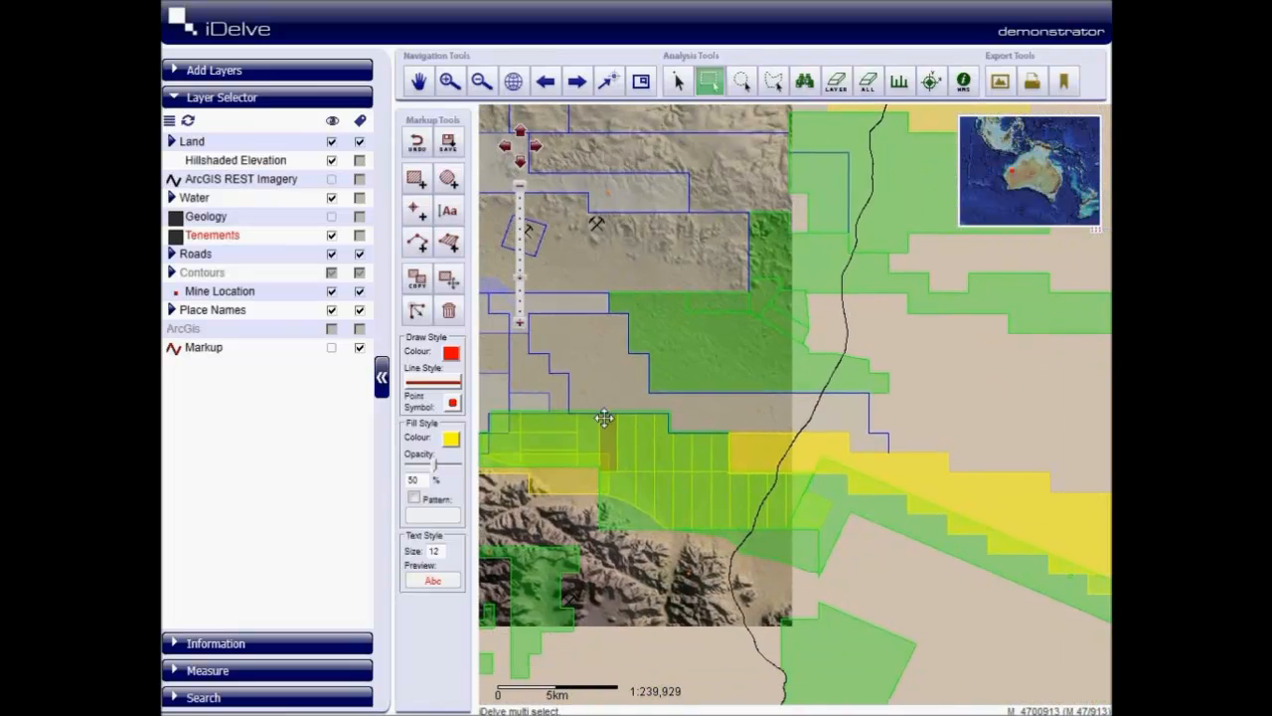
- Select the narrow strip tenements south-west of Mulga Downs with a freehand polygon selection on the Tenements layer
{"action": "left_click", "coordinate": [679, 81]}
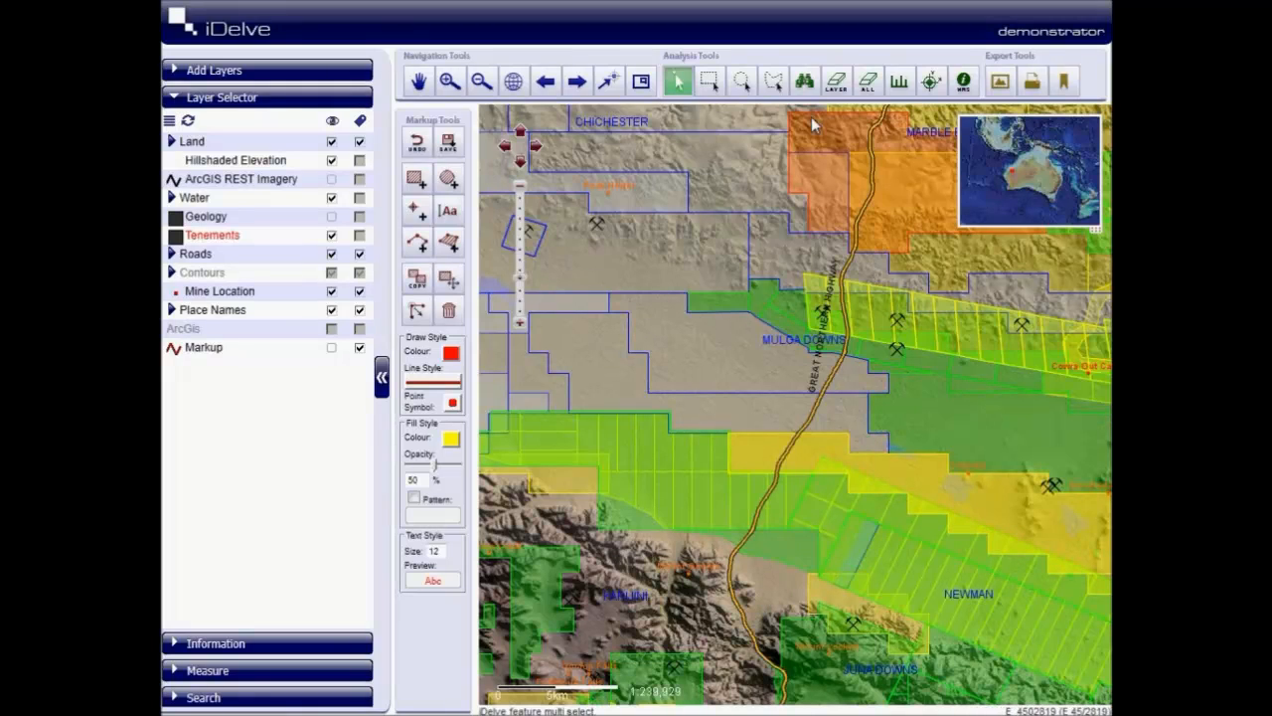
{"action": "left_click", "coordinate": [773, 80]}
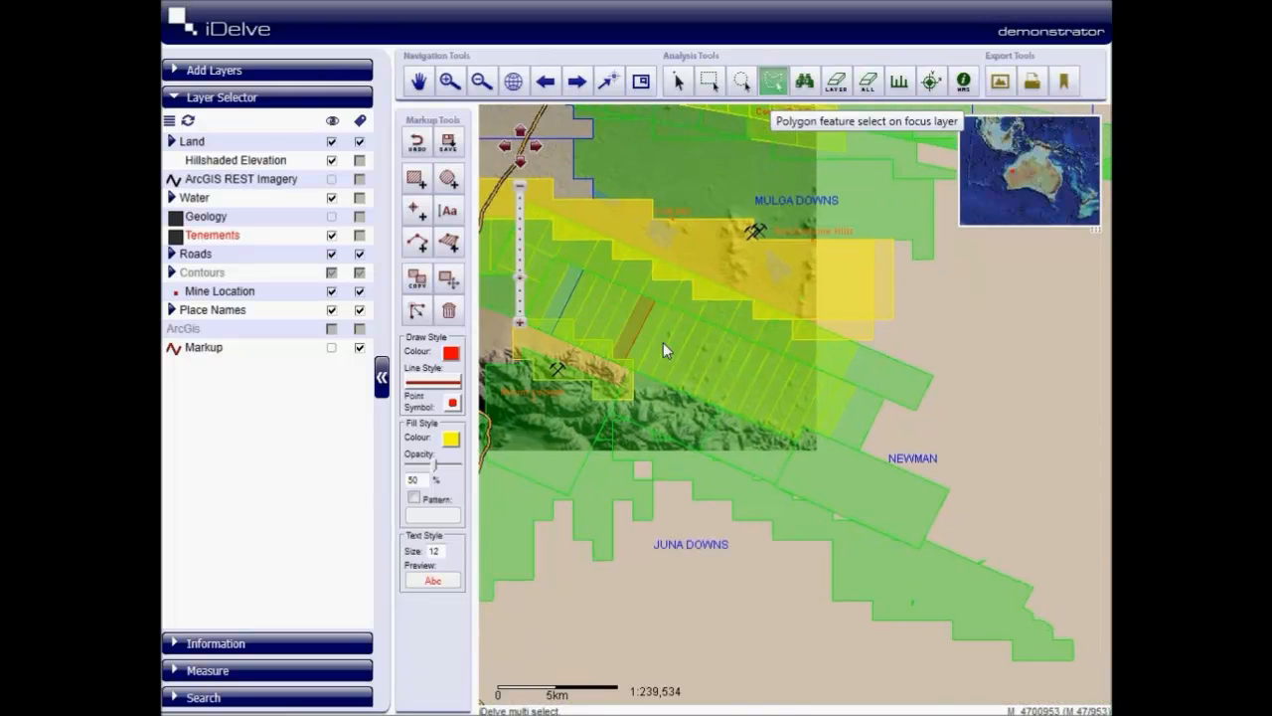
{"action": "left_click", "coordinate": [675, 330]}
{"action": "left_click", "coordinate": [768, 382]}
{"action": "left_click", "coordinate": [762, 404]}
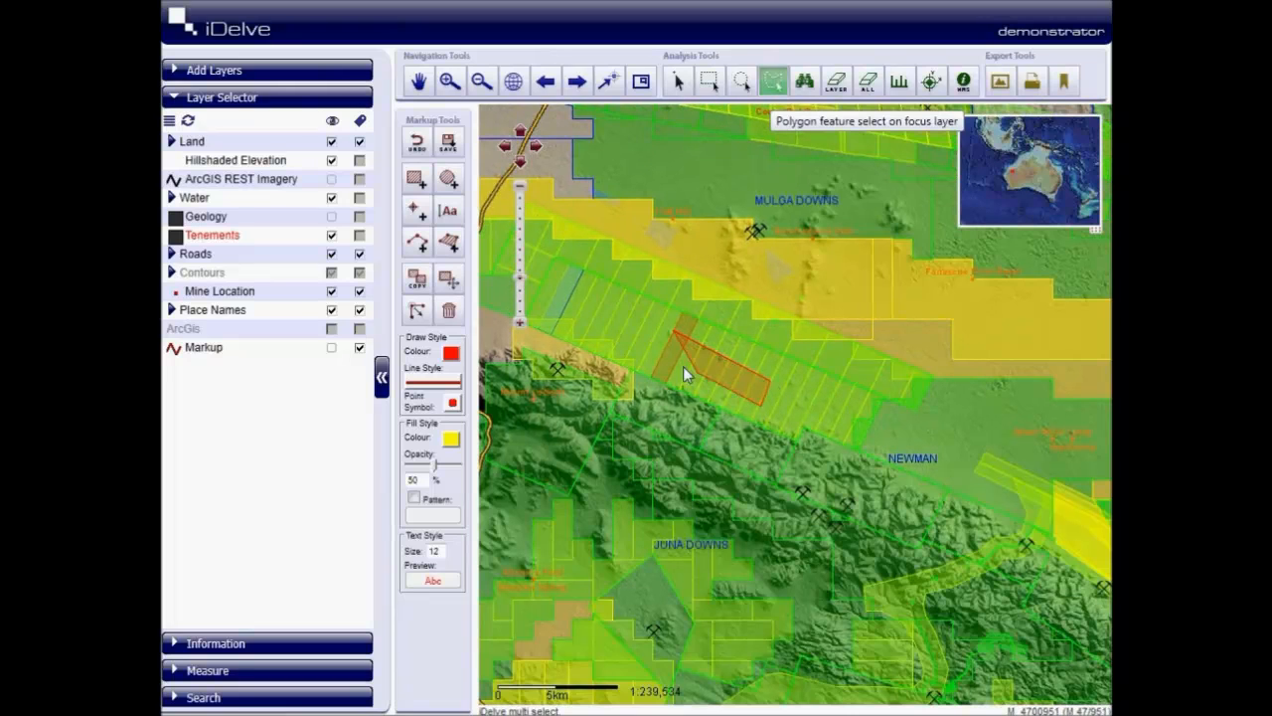
{"action": "double_click", "coordinate": [610, 327]}
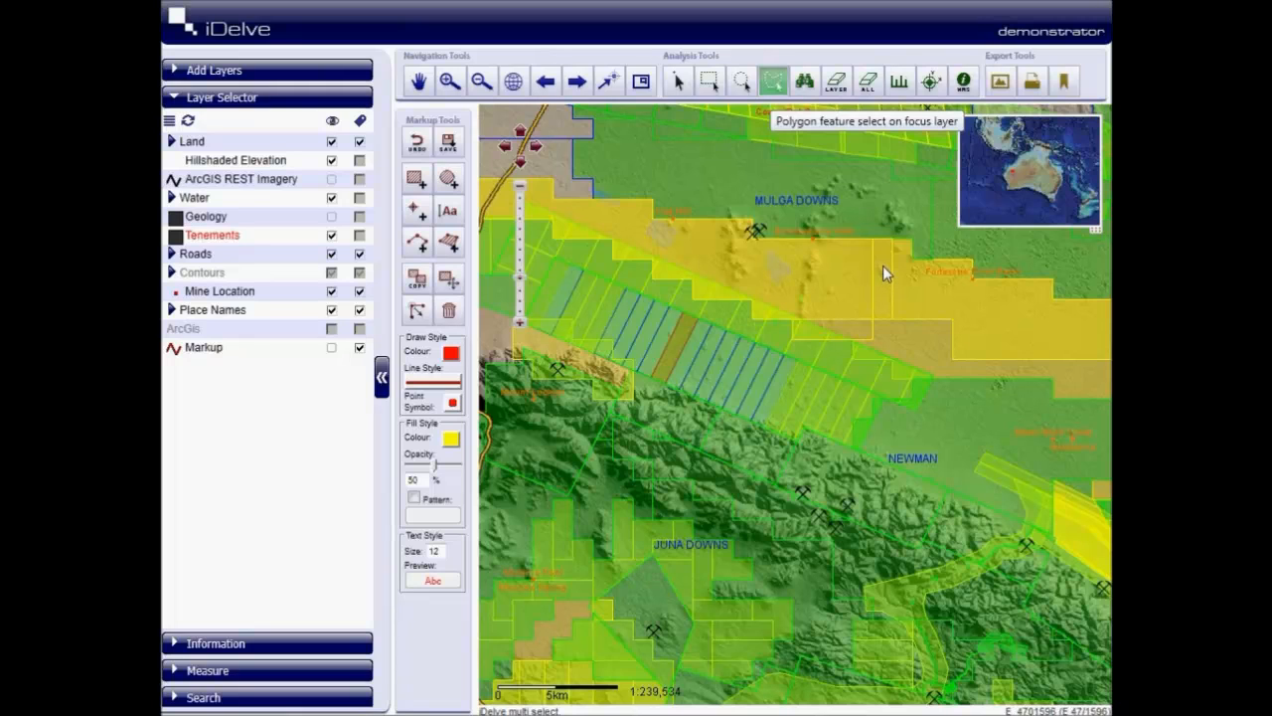
- Add the large tenements around Mulga Downs with a circle selection and those north of Newman with a rectangle selection
{"action": "left_click", "coordinate": [742, 80]}
{"action": "left_click_drag", "start_coordinate": [793, 242], "coordinate": [825, 280]}
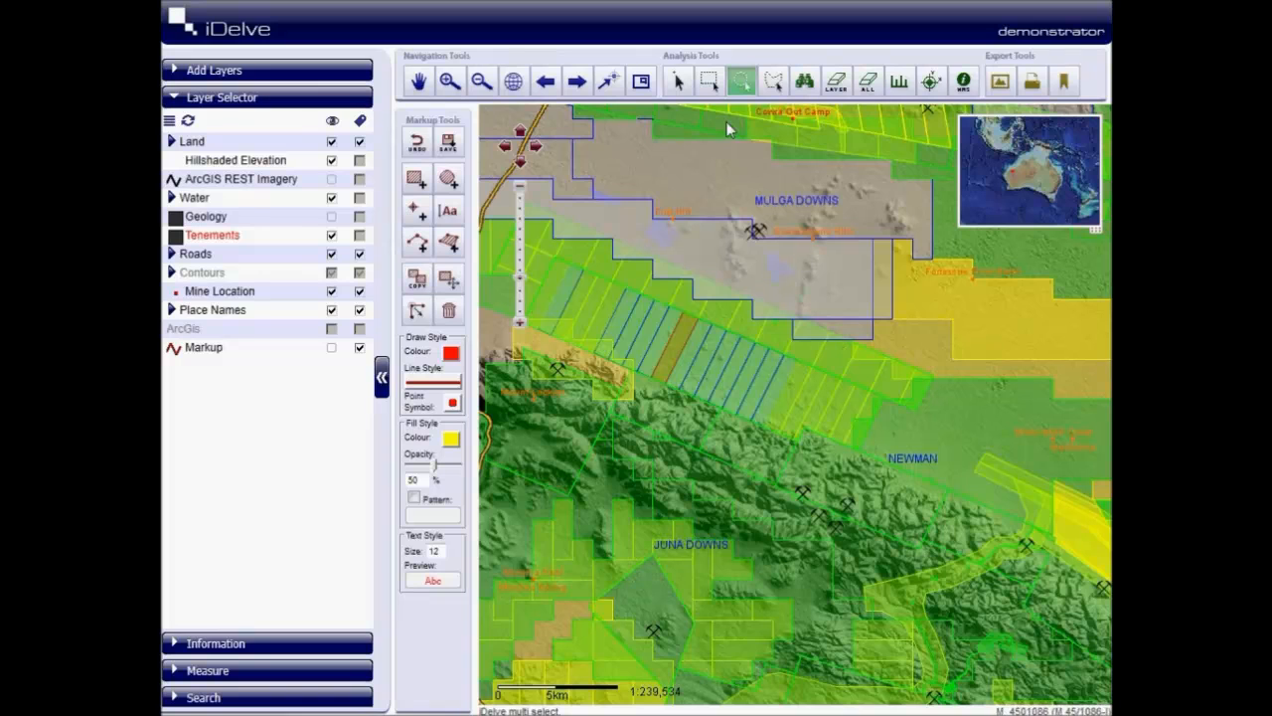
{"action": "left_click", "coordinate": [709, 81]}
{"action": "left_click_drag", "start_coordinate": [882, 425], "coordinate": [971, 325]}
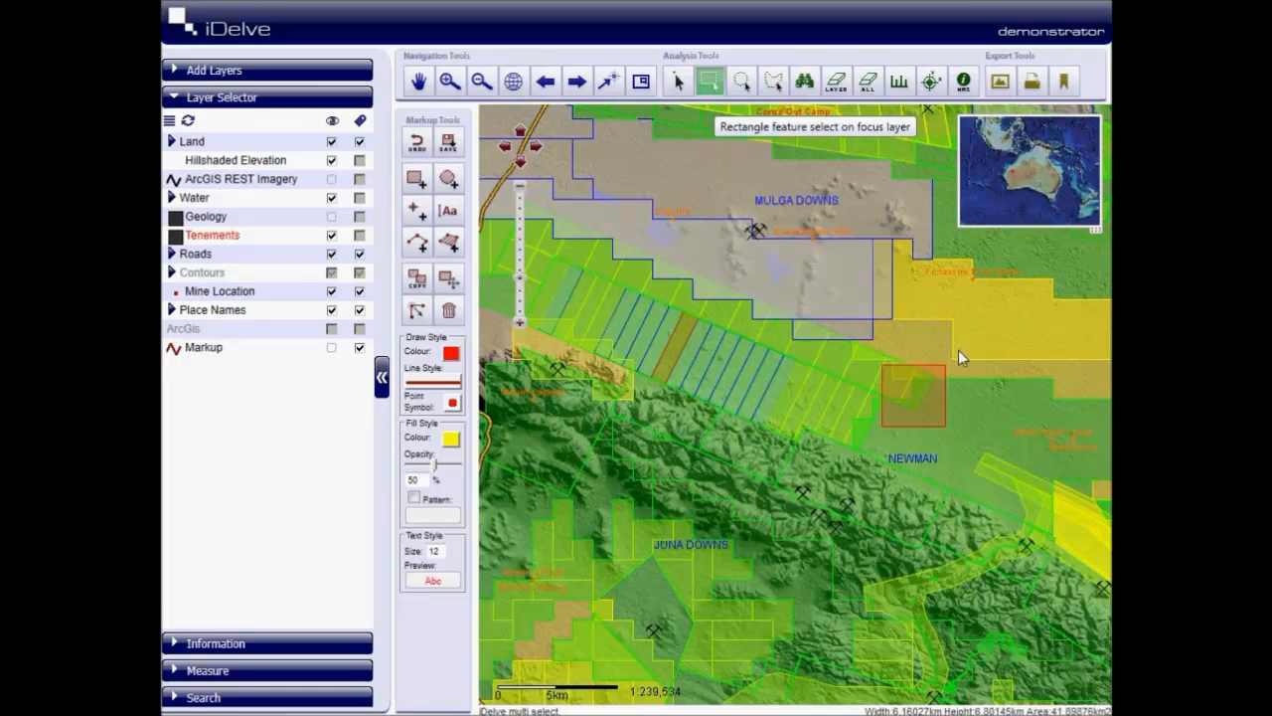
{"action": "left_click_drag", "start_coordinate": [969, 378], "coordinate": [969, 379]}
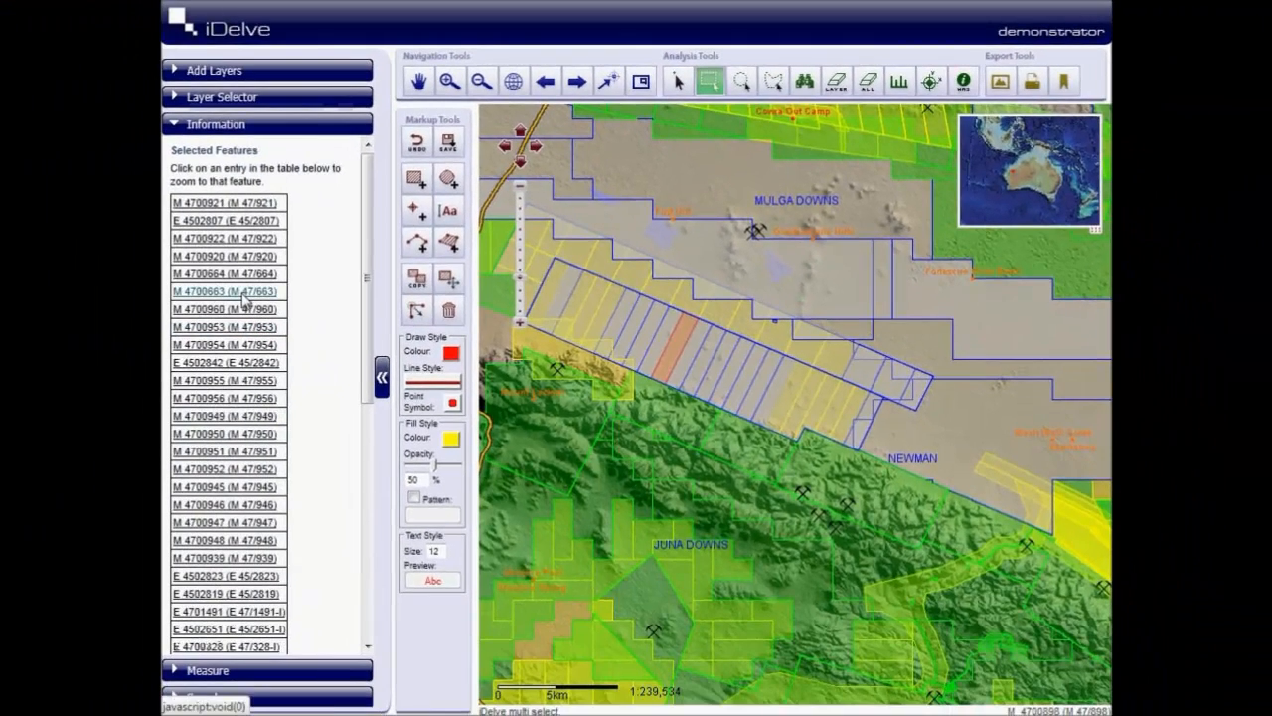
- Zoom to the selected features M 4700663 and M 4700954 from the selection results
{"action": "left_click", "coordinate": [243, 294]}
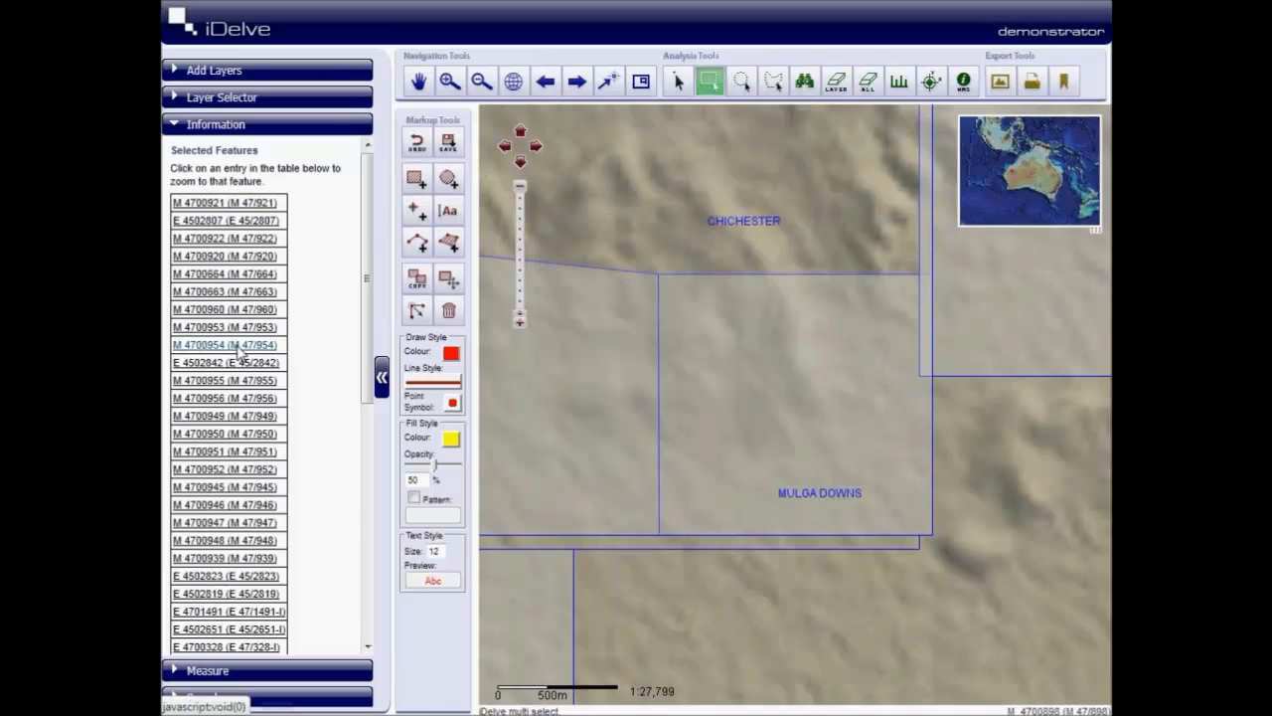
{"action": "left_click", "coordinate": [237, 347]}
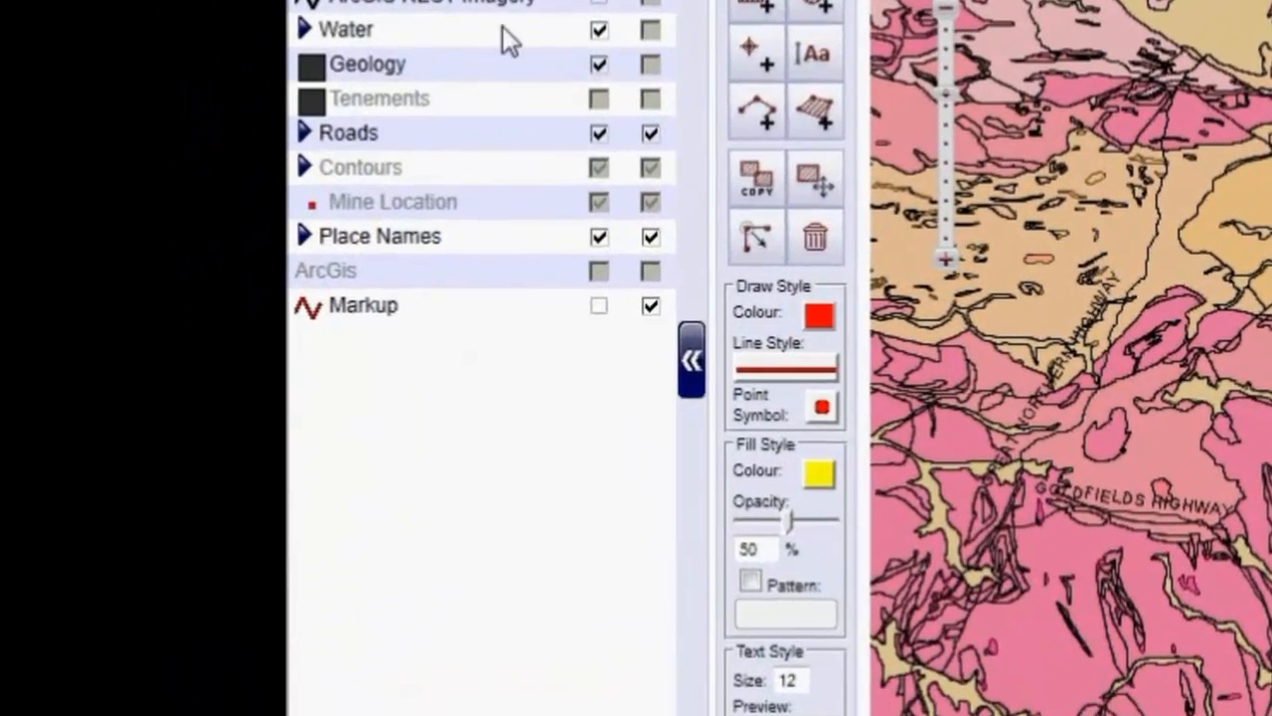
- Start styling the Geology layer by attribute, previewing eon and era before choosing maxage as the attribute
{"action": "right_click", "coordinate": [427, 80]}
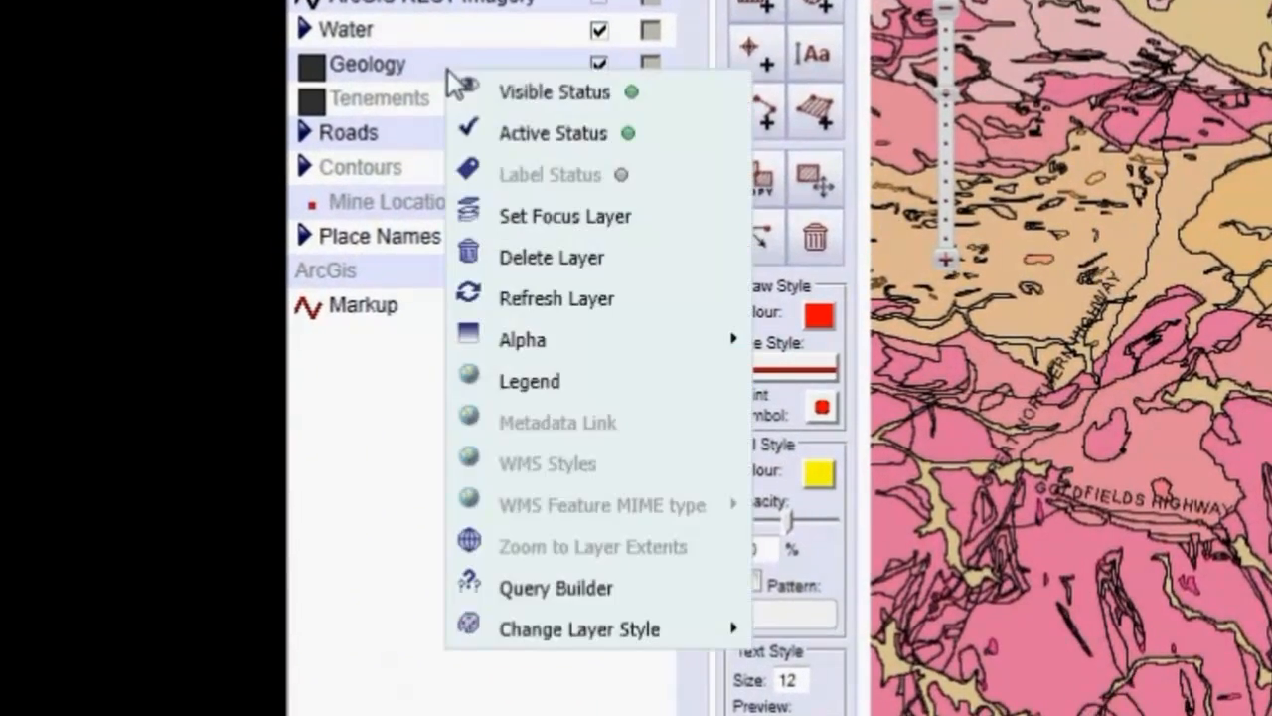
{"action": "mouse_move", "coordinate": [666, 621]}
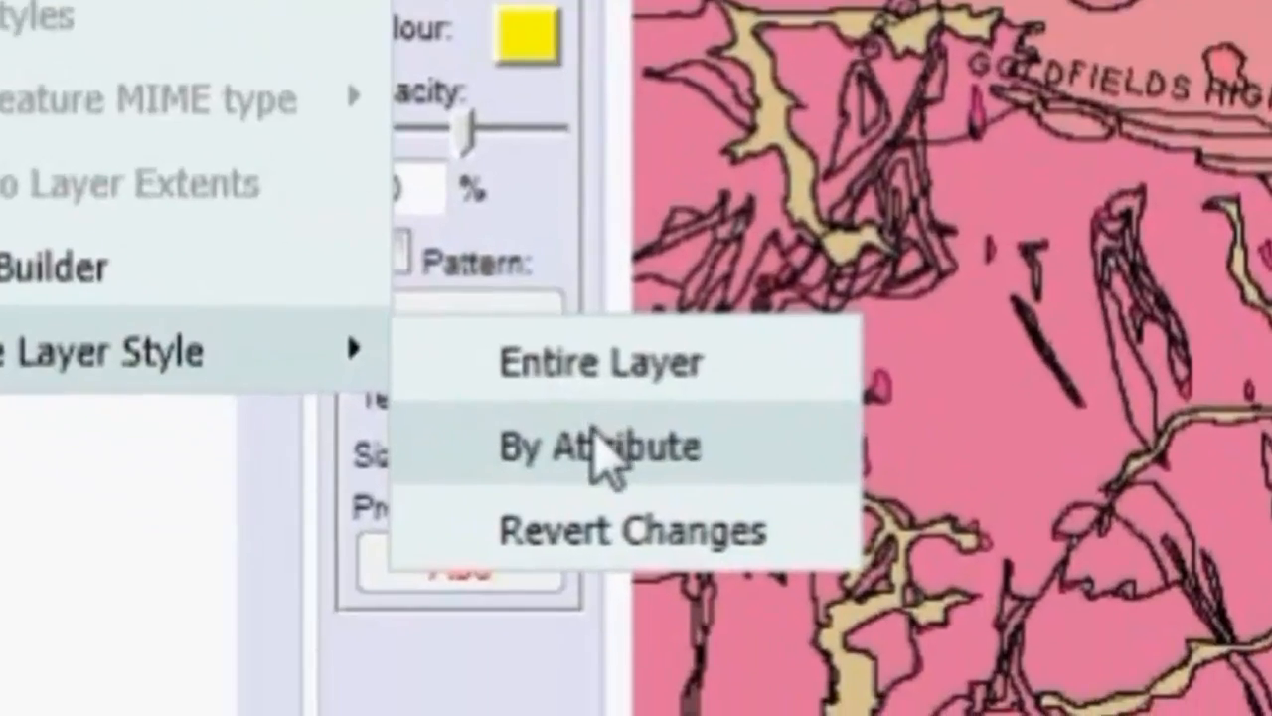
{"action": "left_click", "coordinate": [851, 678]}
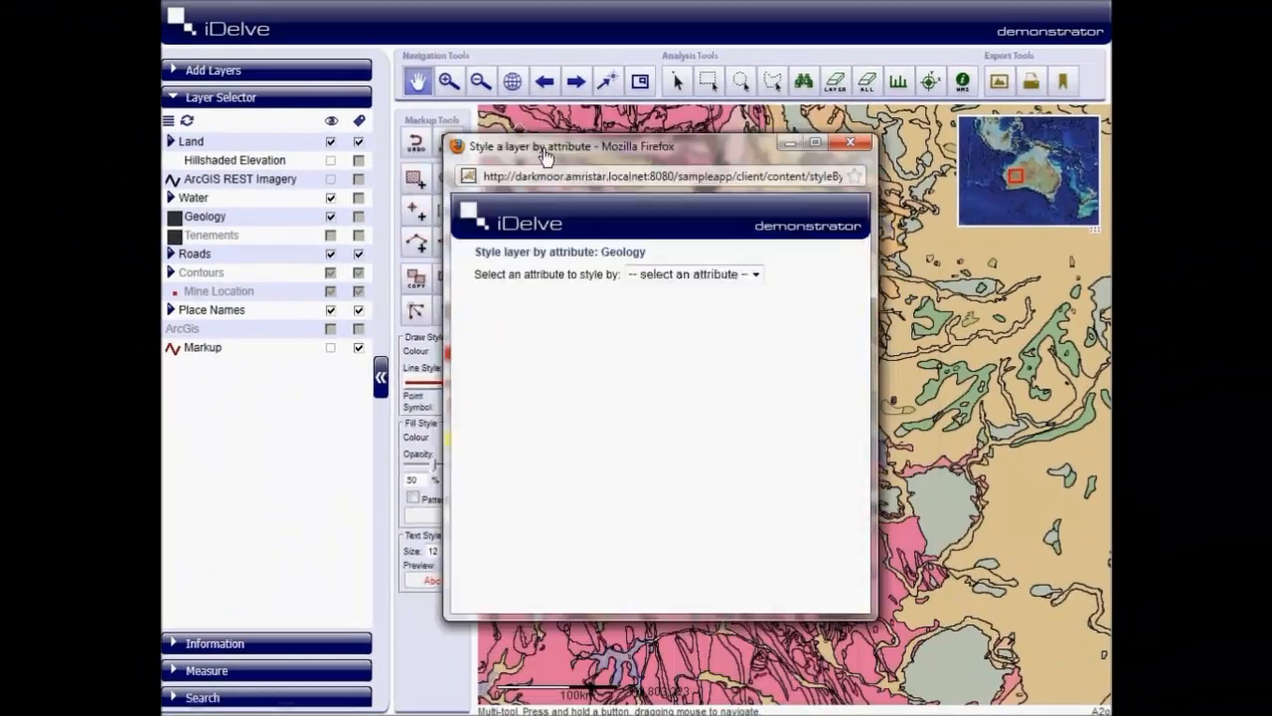
{"action": "left_click", "coordinate": [714, 244]}
{"action": "left_click", "coordinate": [648, 292]}
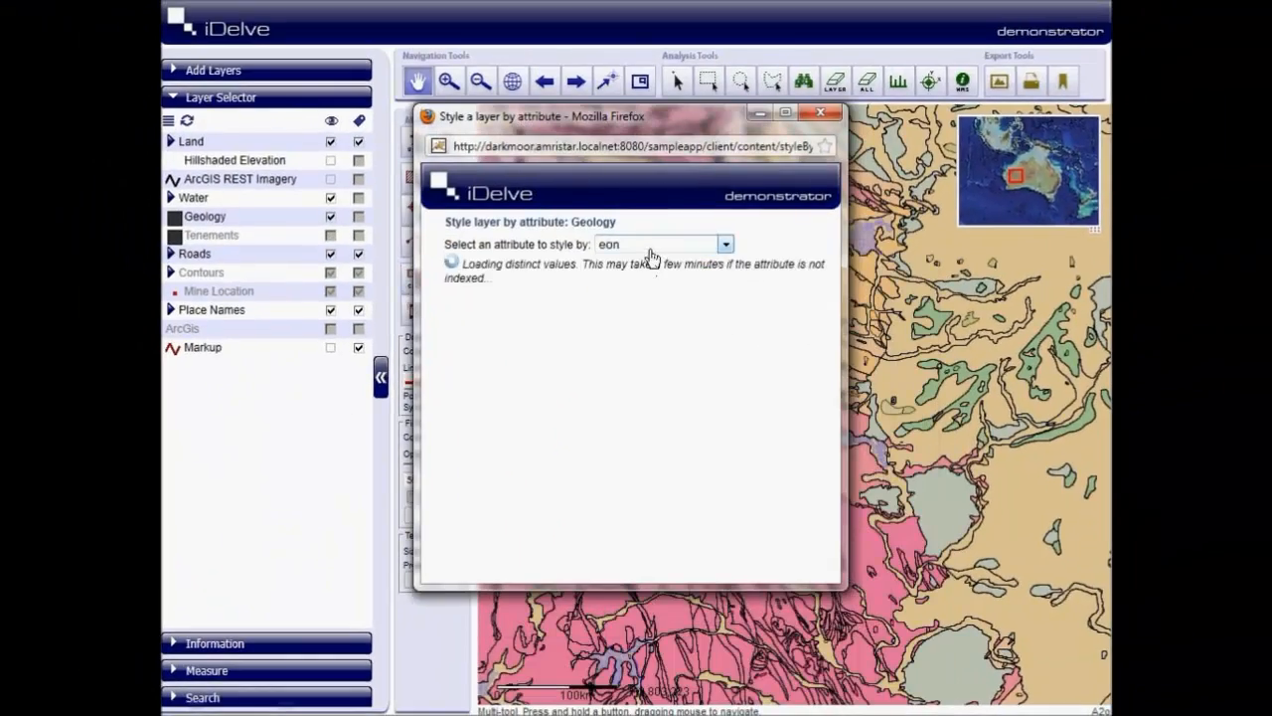
{"action": "left_click", "coordinate": [655, 247]}
{"action": "left_click", "coordinate": [639, 306]}
{"action": "left_click", "coordinate": [641, 249]}
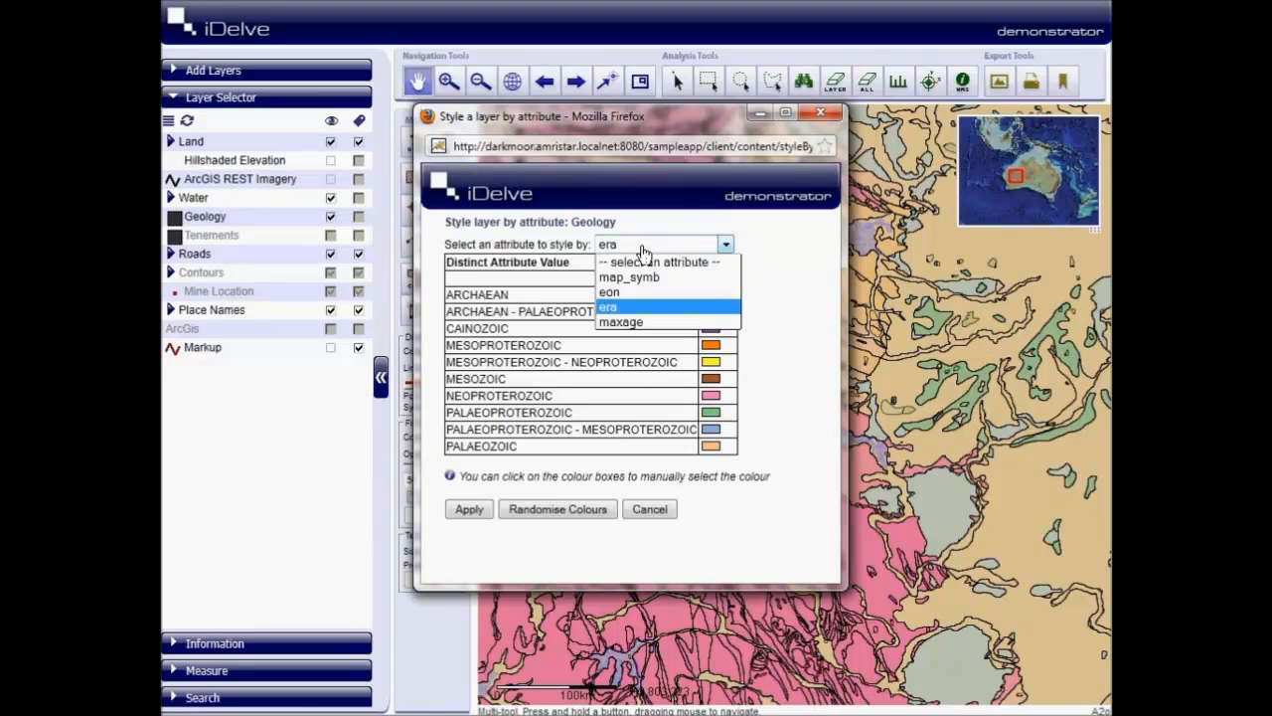
{"action": "left_click", "coordinate": [642, 321]}
- Randomise the colours assigned to the distinct maxage values twice
{"action": "left_click_drag", "start_coordinate": [833, 295], "coordinate": [824, 527]}
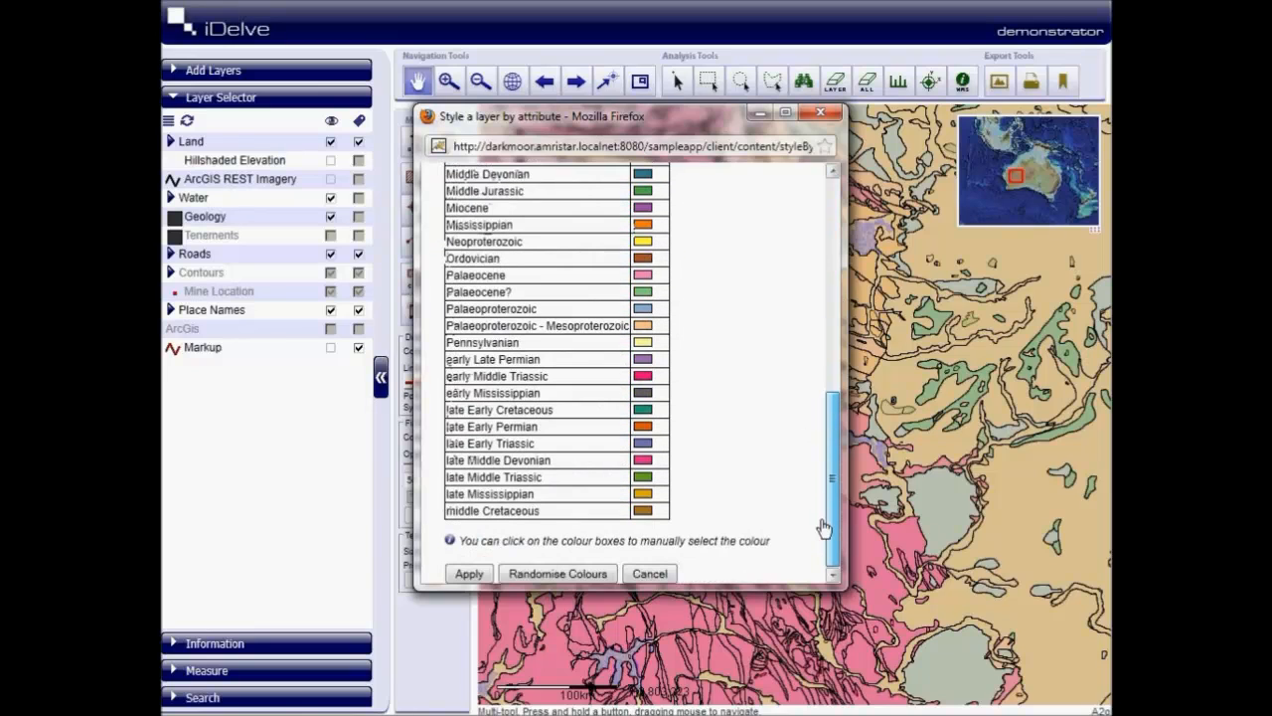
{"action": "left_click", "coordinate": [562, 575]}
{"action": "left_click", "coordinate": [562, 575]}
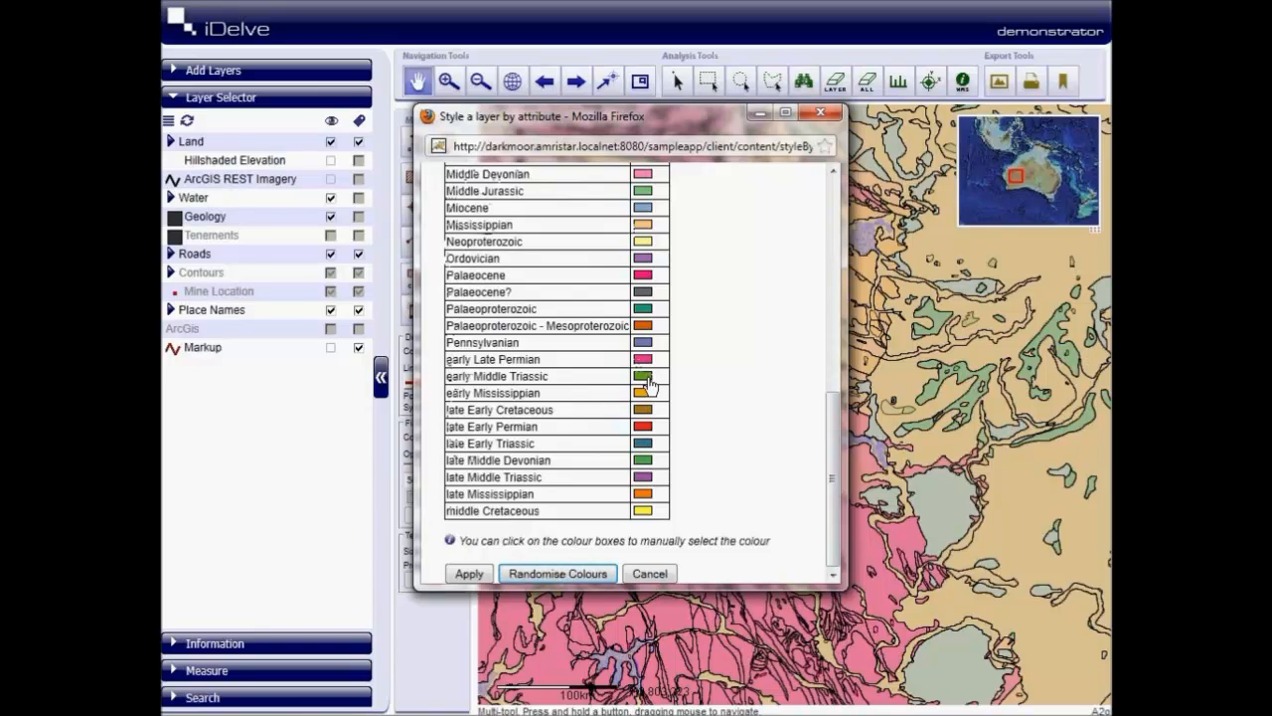
- Set the early Mississippian colour to magenta (RGB 230, 28, 219) and apply the attribute style to the Geology layer
{"action": "left_click", "coordinate": [644, 395]}
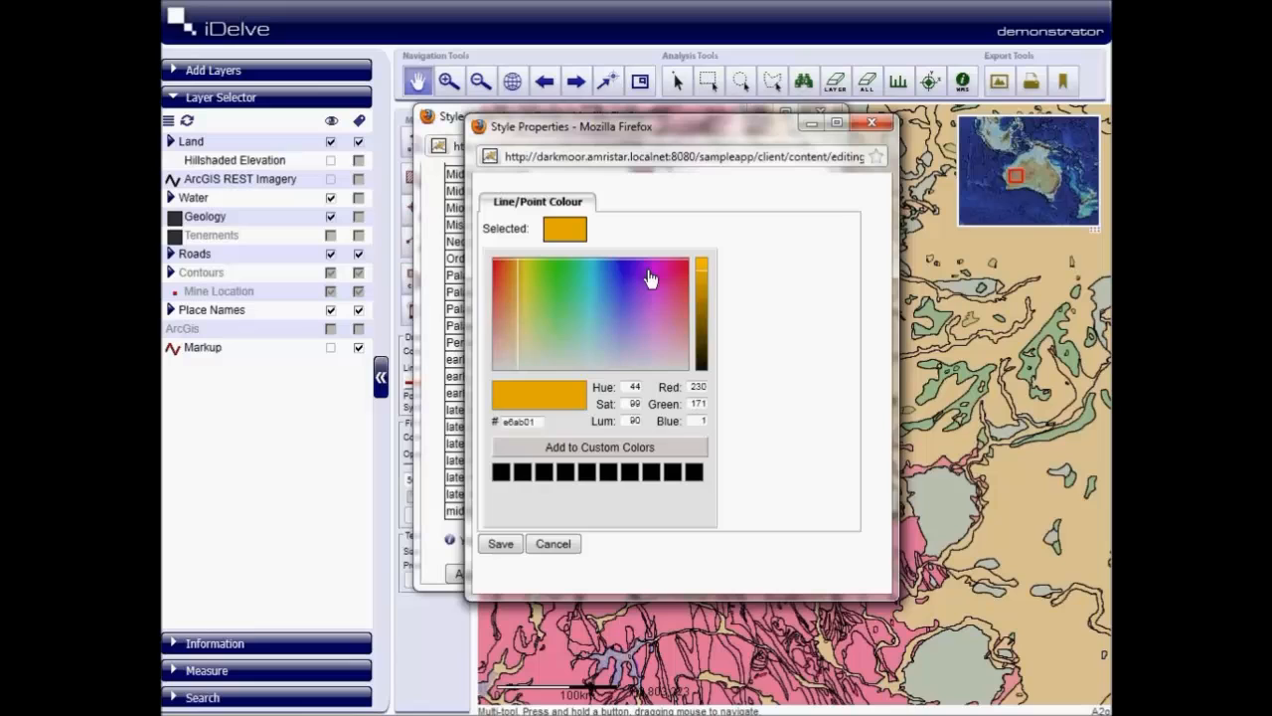
{"action": "left_click", "coordinate": [664, 270]}
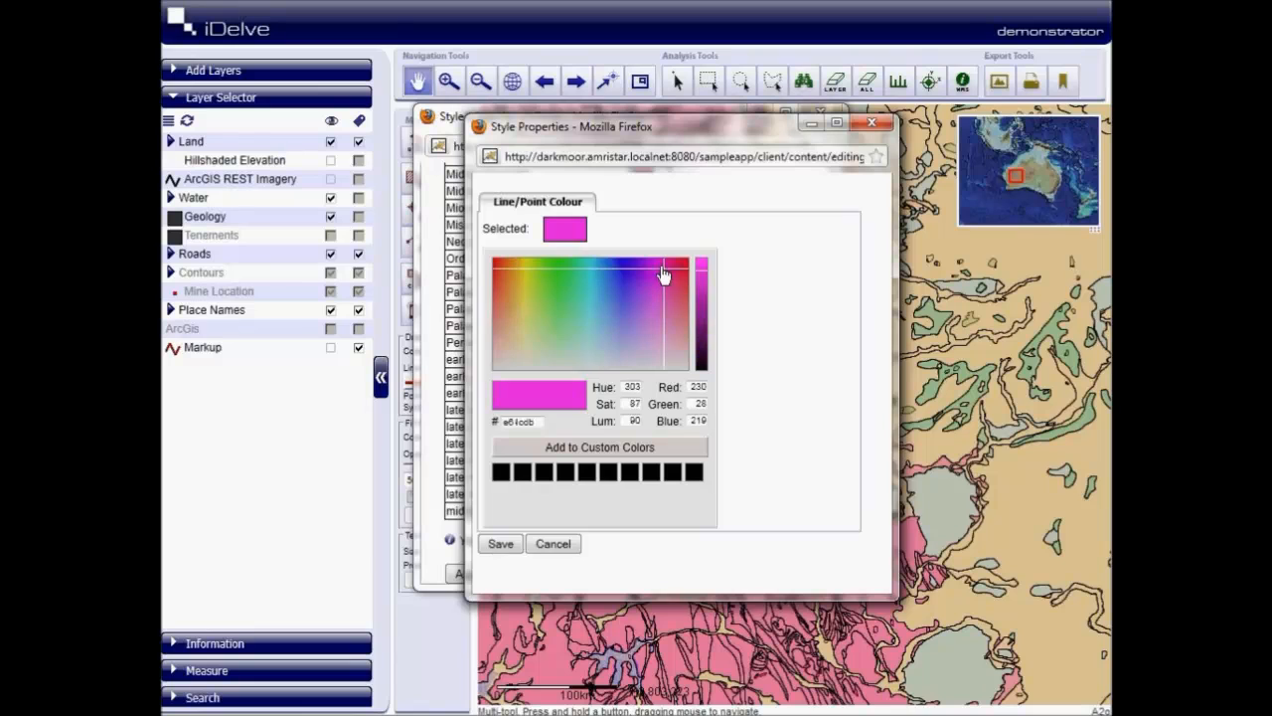
{"action": "left_click", "coordinate": [502, 543]}
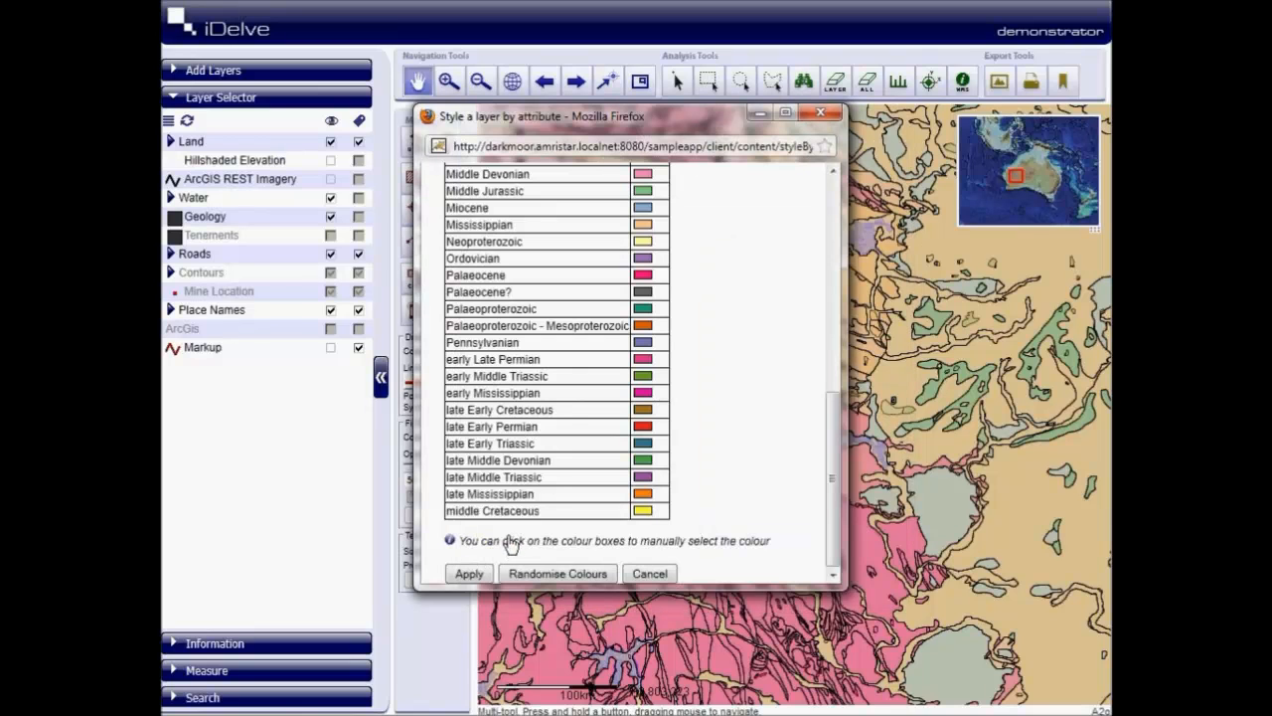
{"action": "left_click", "coordinate": [486, 574]}
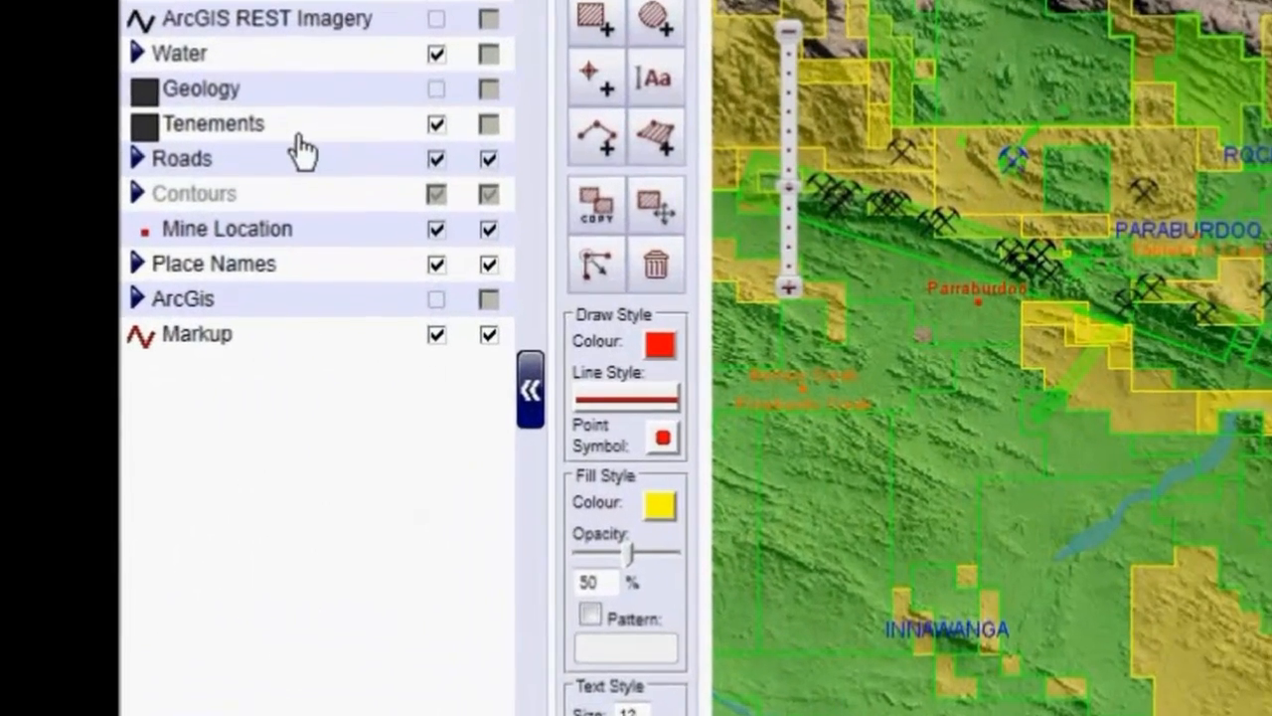
- Set the Tenements layer's alpha to 20%
{"action": "right_click", "coordinate": [301, 135]}
{"action": "mouse_move", "coordinate": [507, 407]}
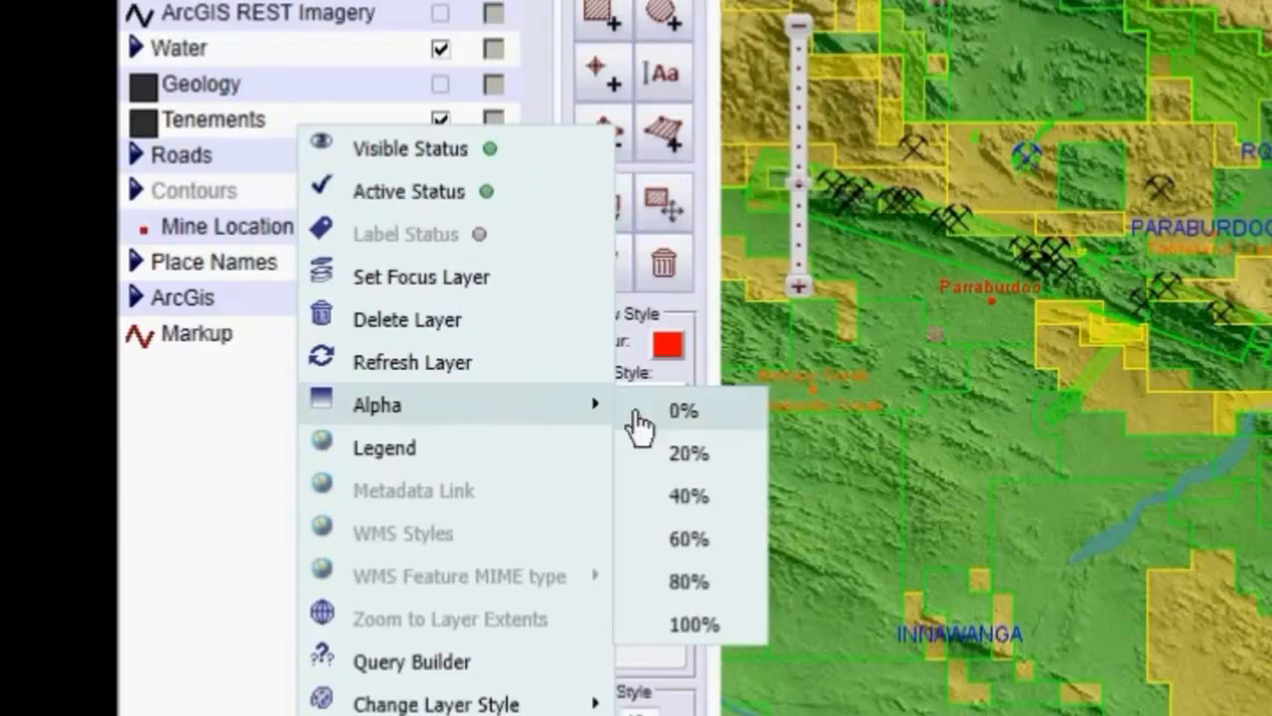
{"action": "left_click", "coordinate": [688, 454]}
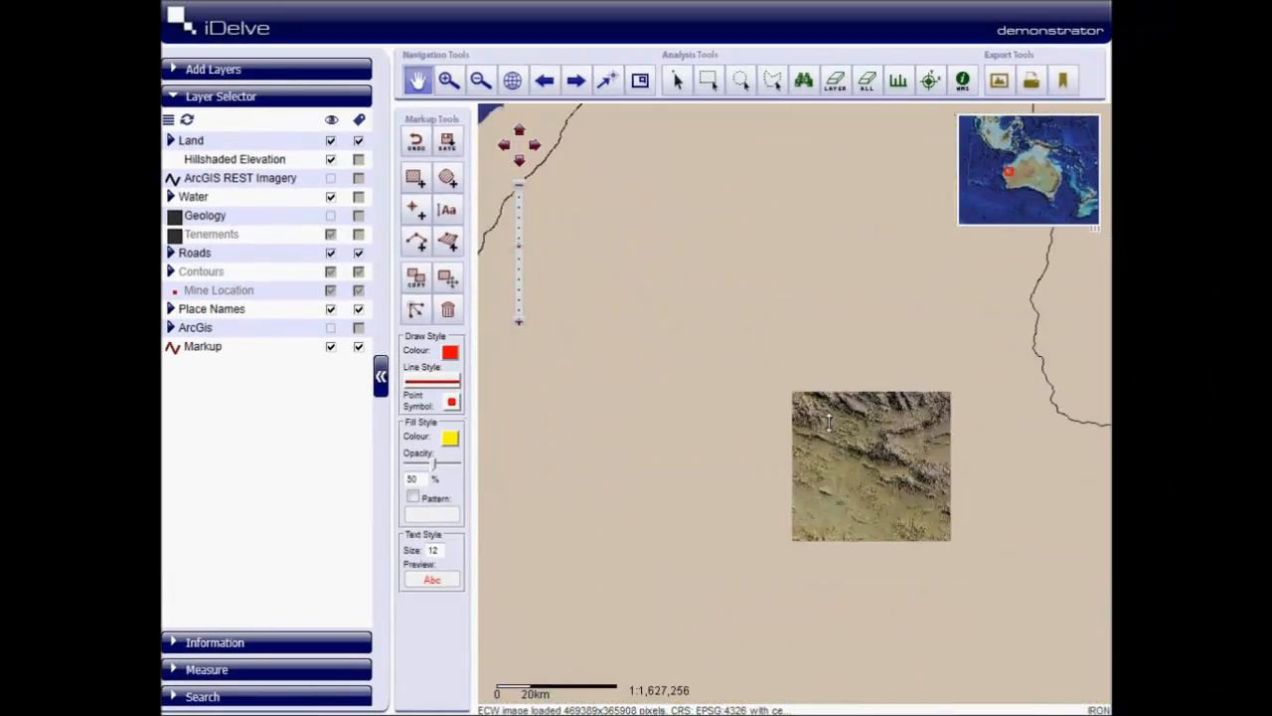
{"action": "left_click_drag", "start_coordinate": [829, 423], "coordinate": [829, 434]}
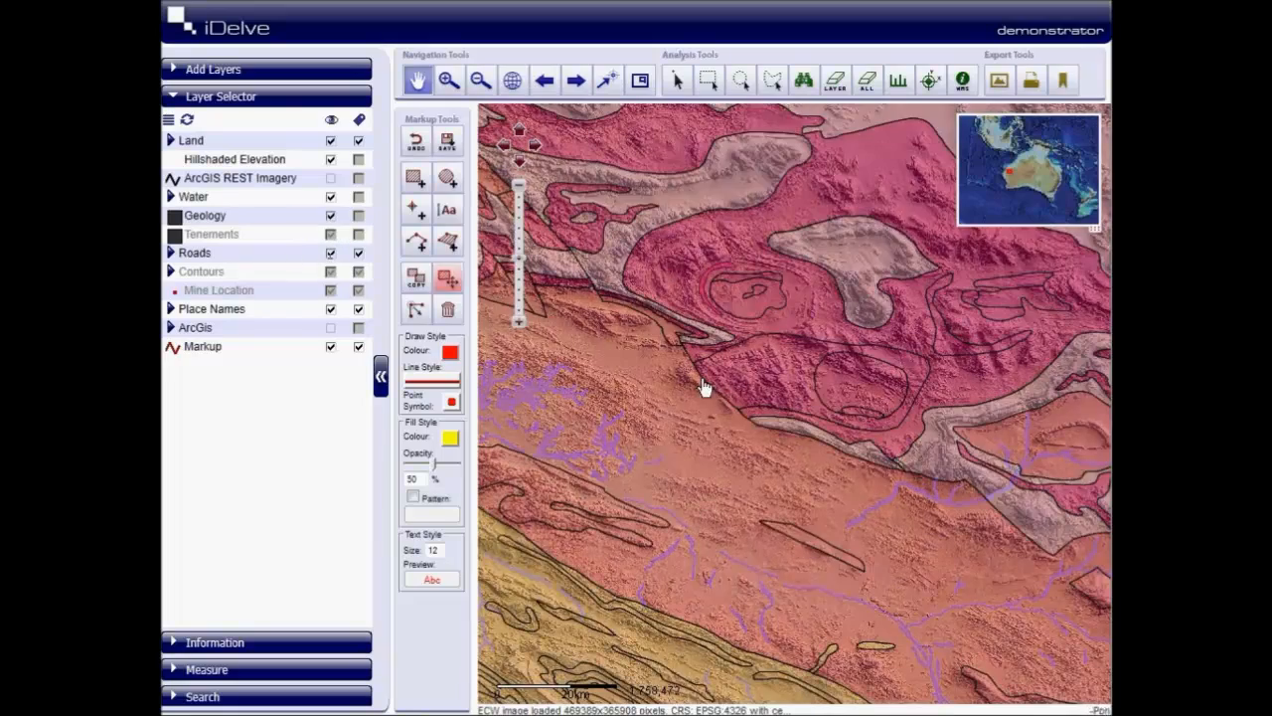
- Change the alpha level of the Geology layer over the hillshaded elevation
{"action": "scroll", "coordinate": [704, 383], "scroll_direction": "down", "scroll_amount": 2}
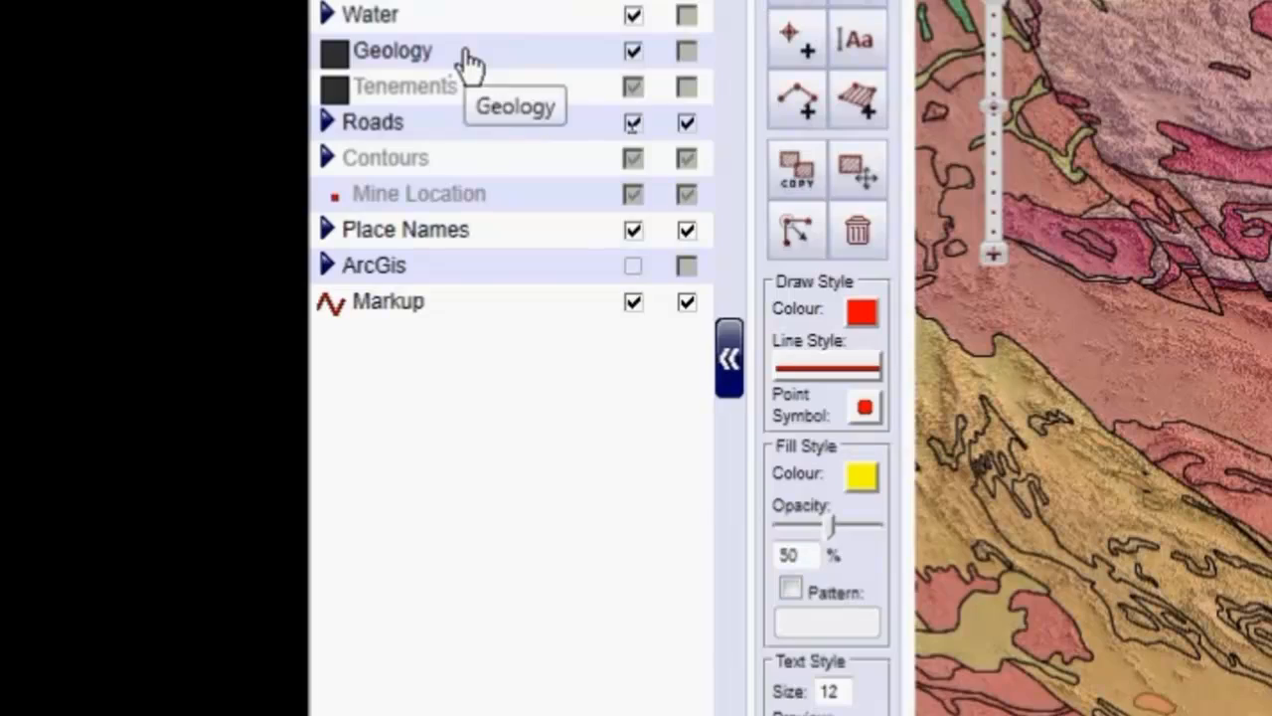
{"action": "right_click", "coordinate": [470, 65]}
{"action": "mouse_move", "coordinate": [667, 349]}
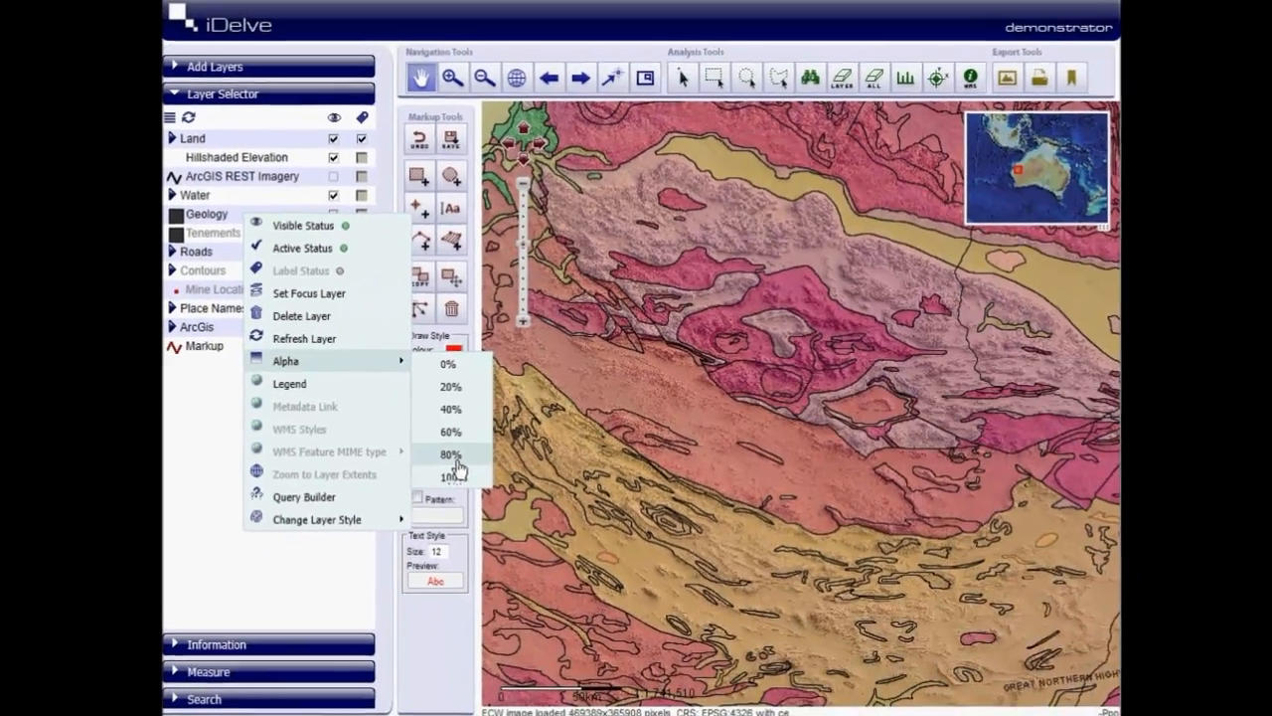
{"action": "left_click", "coordinate": [707, 521]}
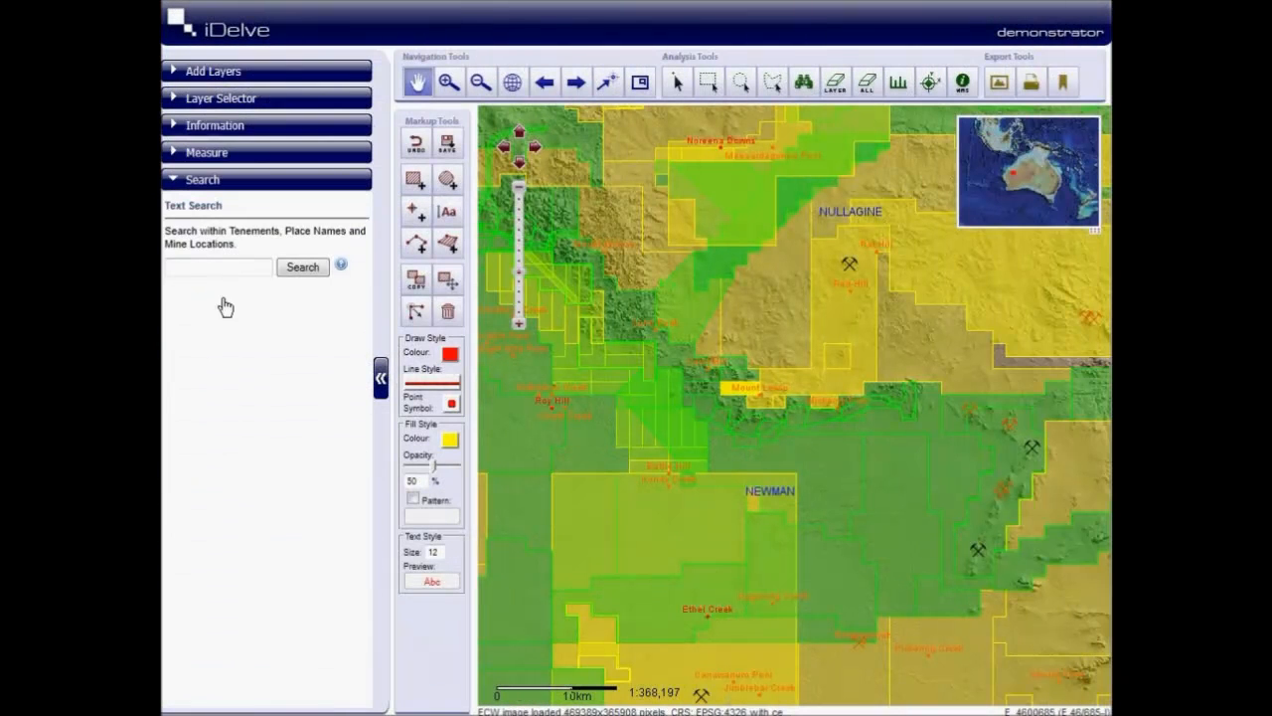
- Search the tenements, place names and mine locations for "hancock"
{"action": "left_click", "coordinate": [230, 268]}
{"action": "type", "text": "hancock"}
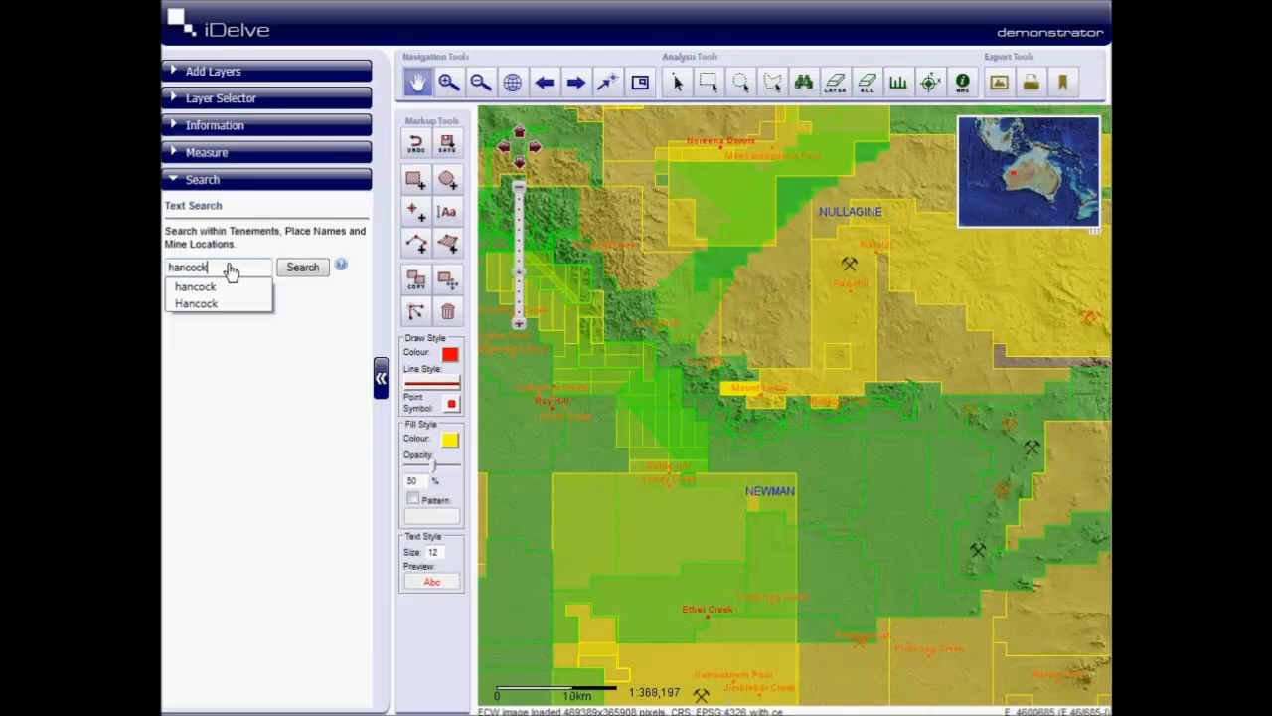
{"action": "key", "text": "Return"}
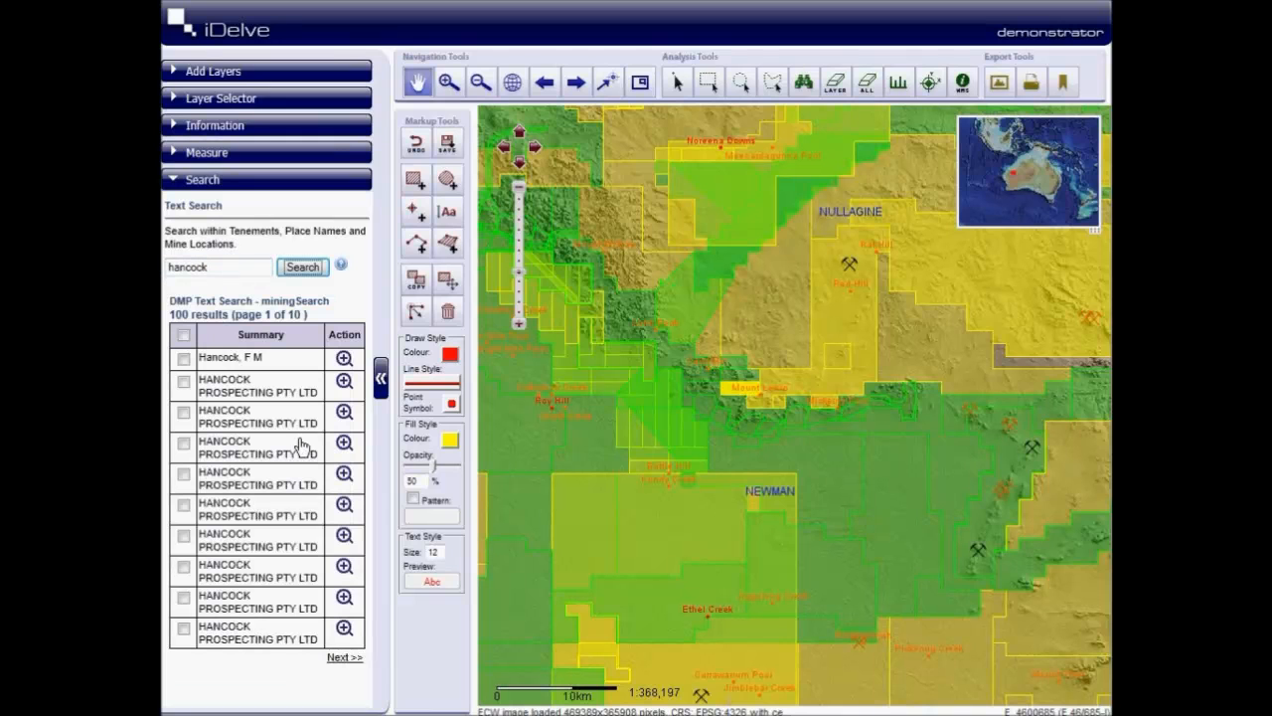
- Zoom to the sixth, eighth and tenth Hancock Prospecting tenements in the search results
{"action": "left_click", "coordinate": [343, 507]}
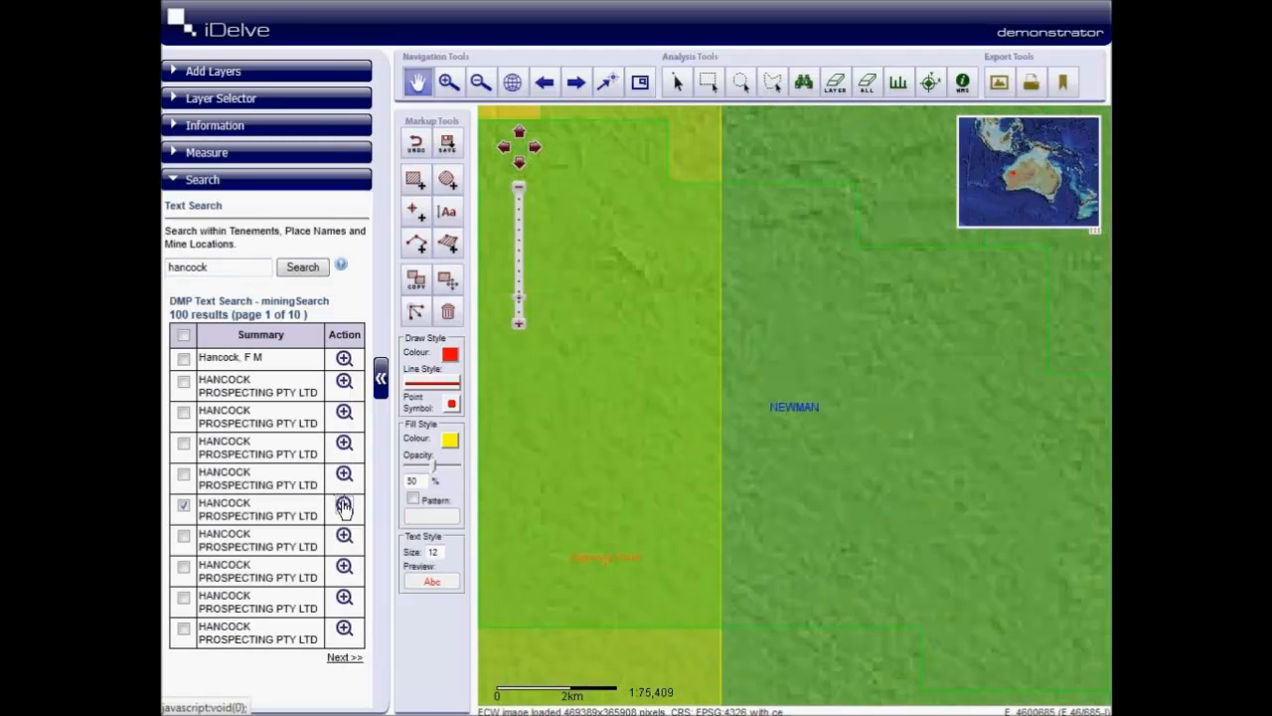
{"action": "left_click", "coordinate": [343, 567]}
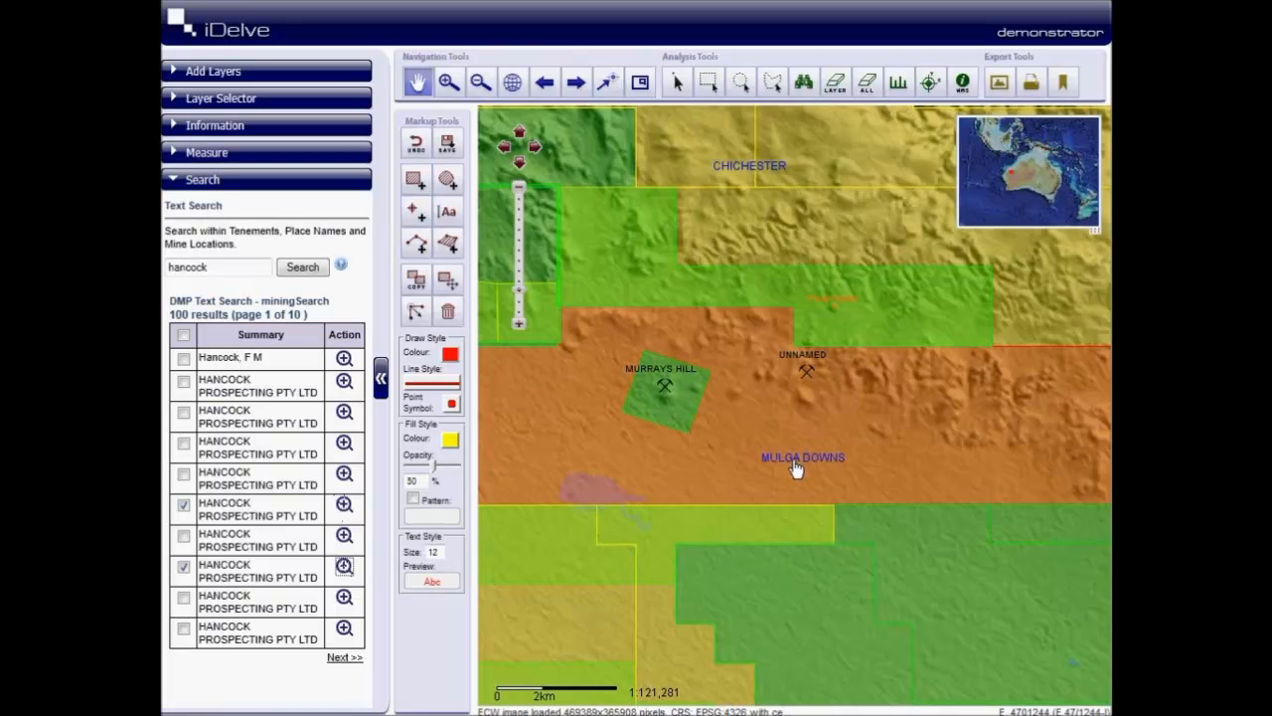
{"action": "scroll", "coordinate": [787, 488], "scroll_direction": "down", "scroll_amount": 2}
{"action": "left_click", "coordinate": [343, 628]}
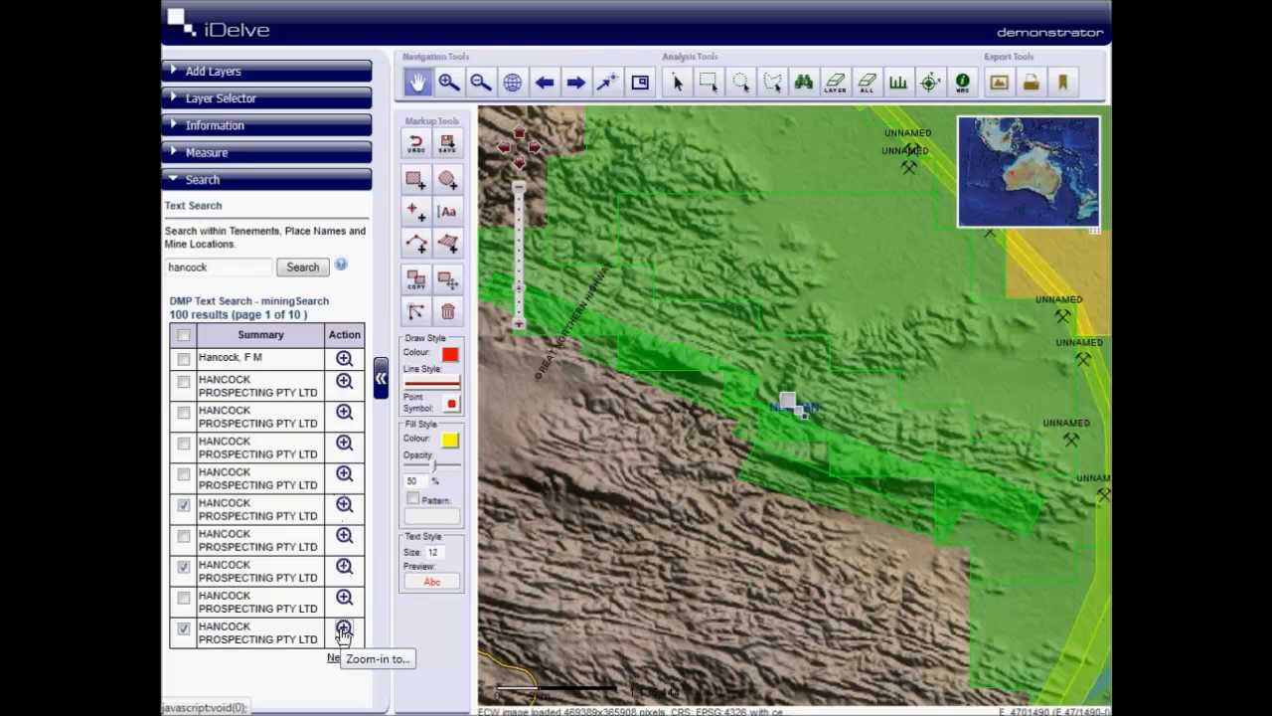
- Run a new text search for "fmg" and inspect an FMG Chichester tenement near Nullagine
{"action": "double_click", "coordinate": [177, 267]}
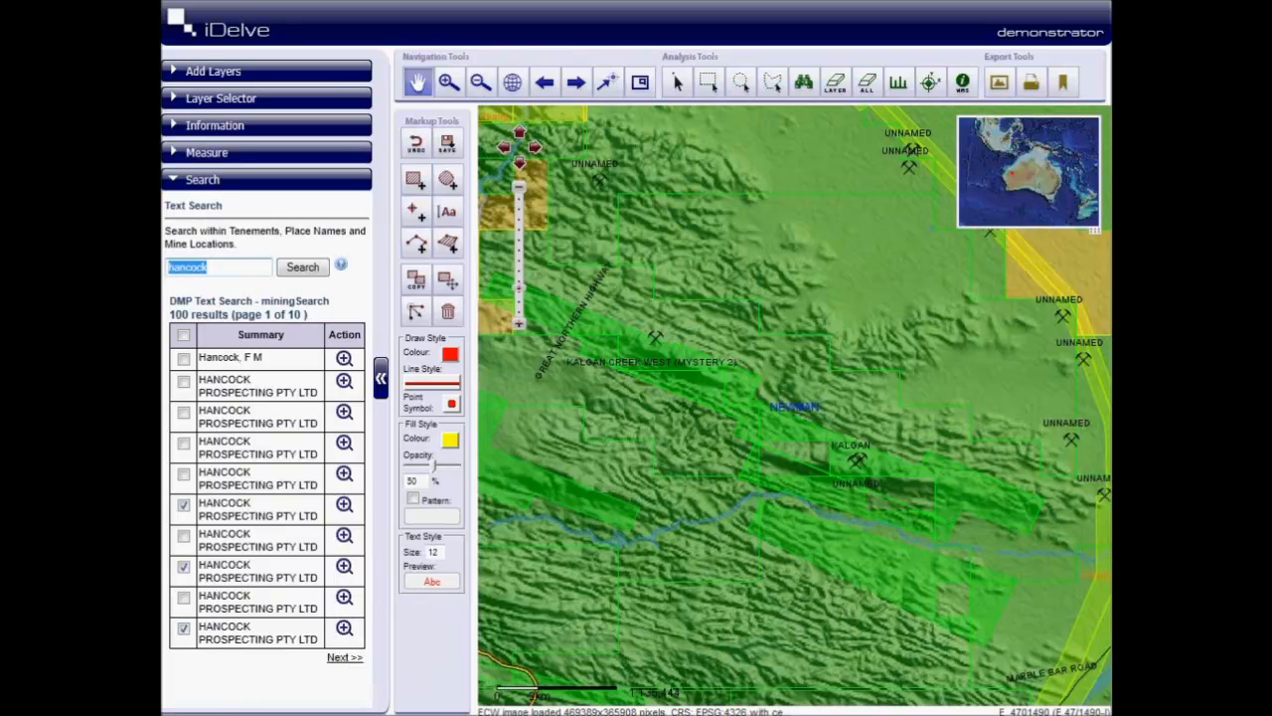
{"action": "type", "text": "fmg"}
{"action": "key", "text": "Return"}
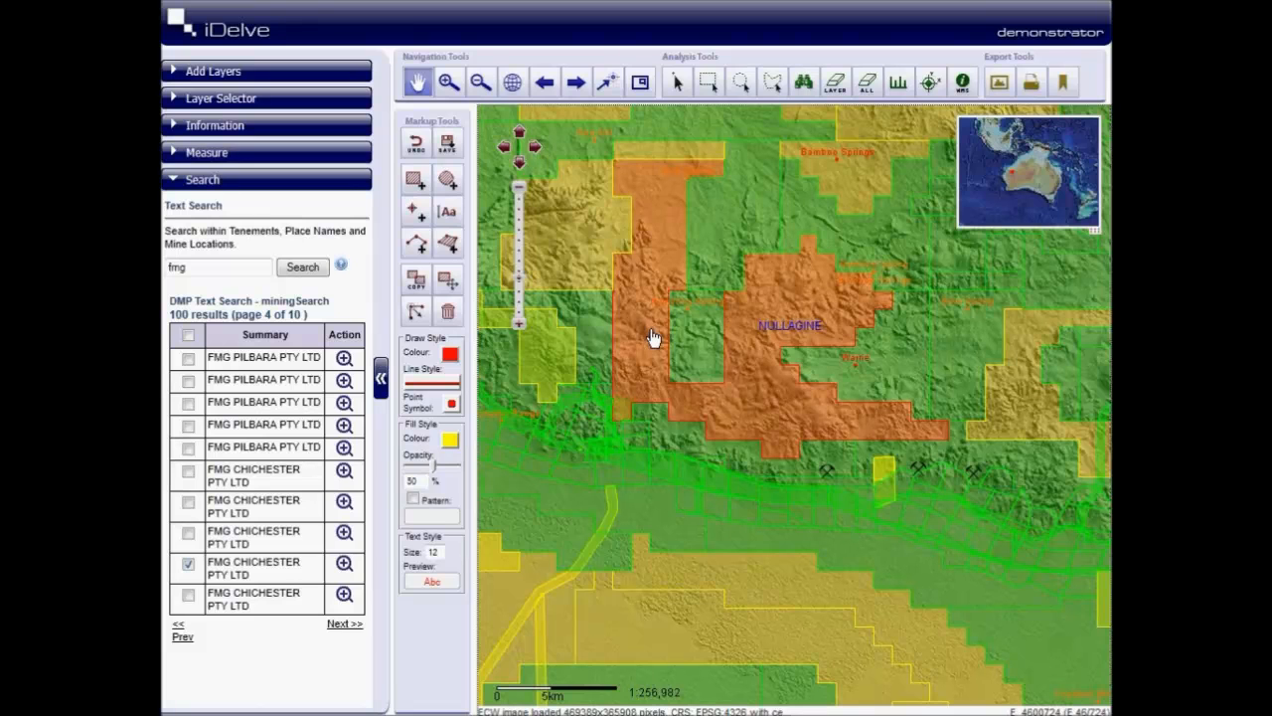
{"action": "mouse_move", "coordinate": [653, 338]}
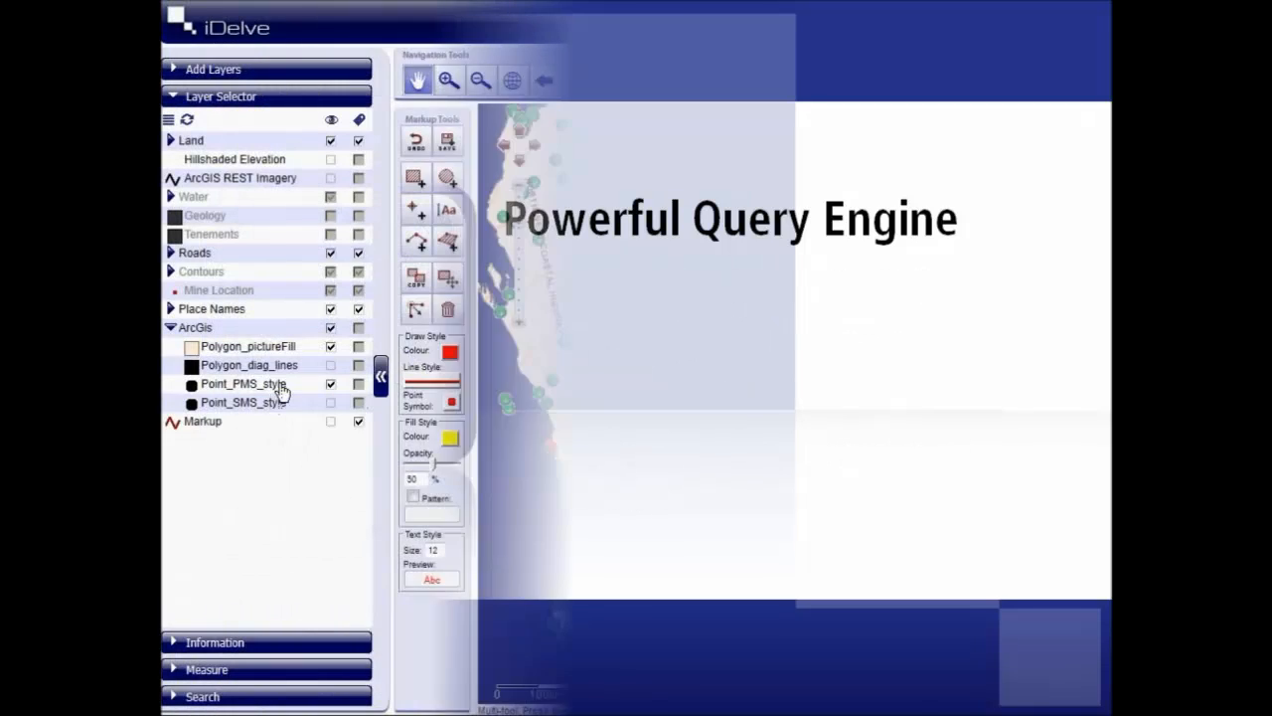
- Build a query for the Point_PMS_style layer with the criterion NAME contains "Fraser Point"
{"action": "right_click", "coordinate": [278, 399]}
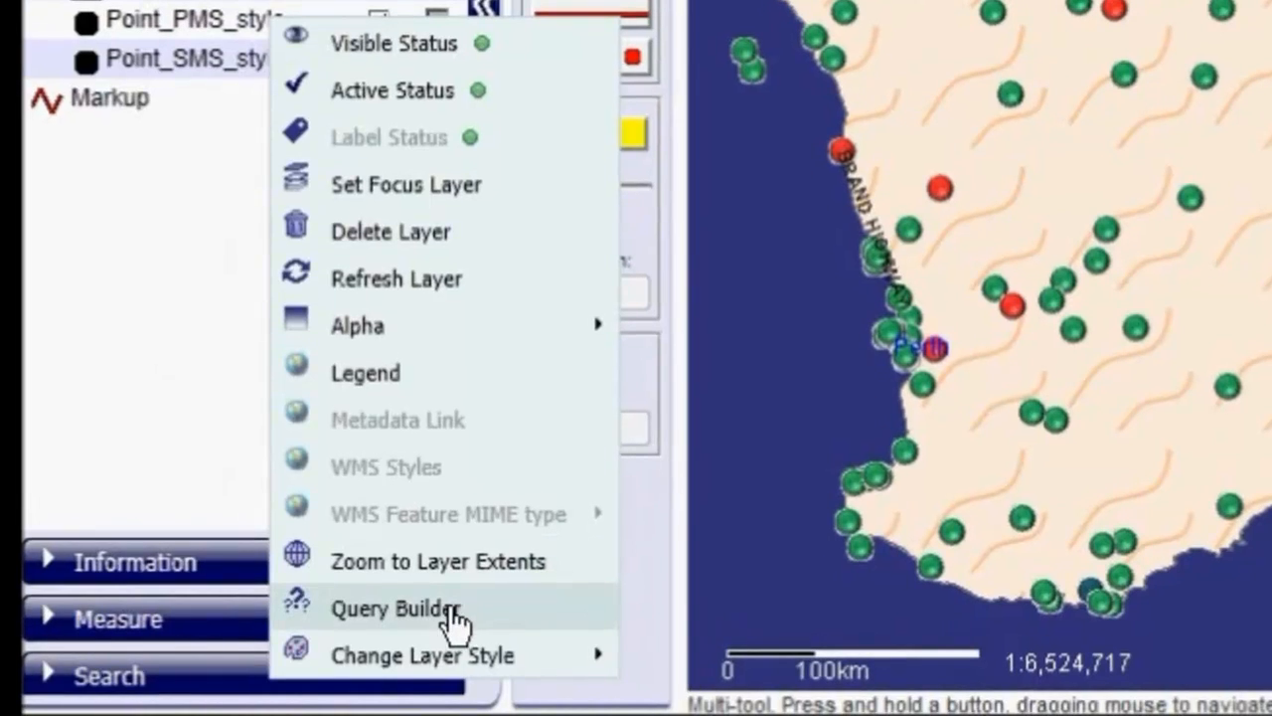
{"action": "left_click", "coordinate": [452, 611]}
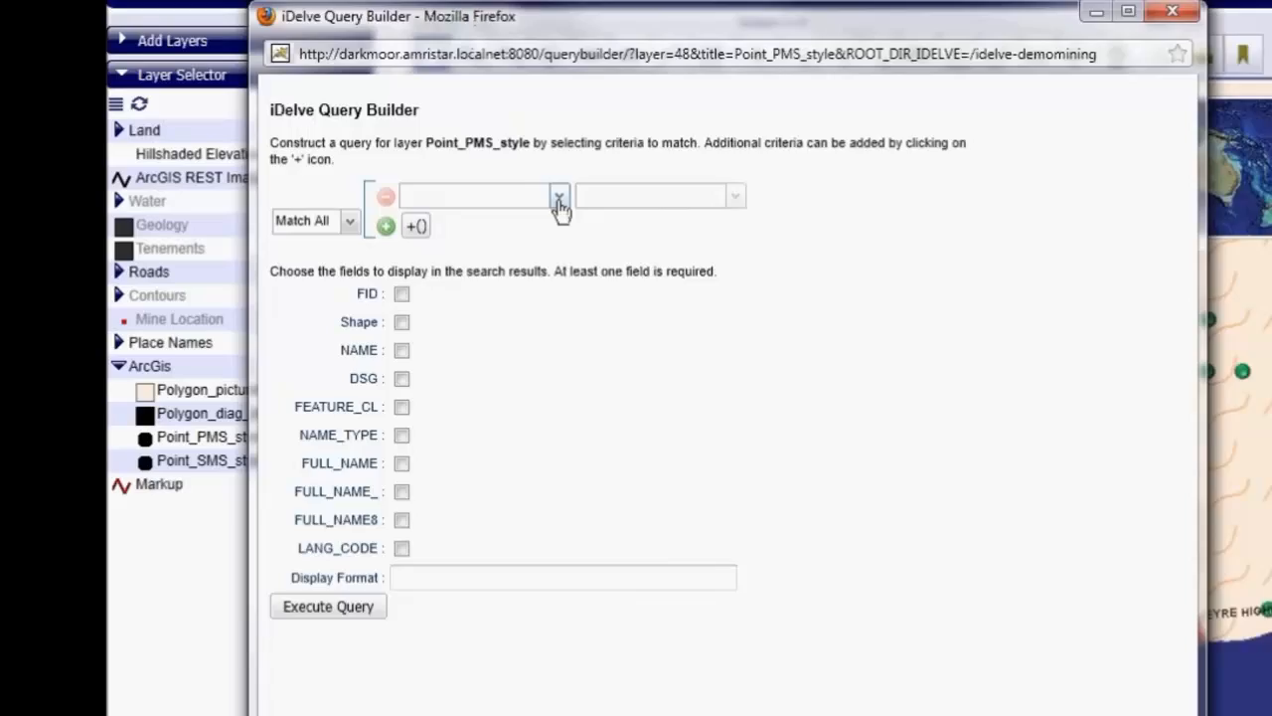
{"action": "left_click", "coordinate": [519, 193]}
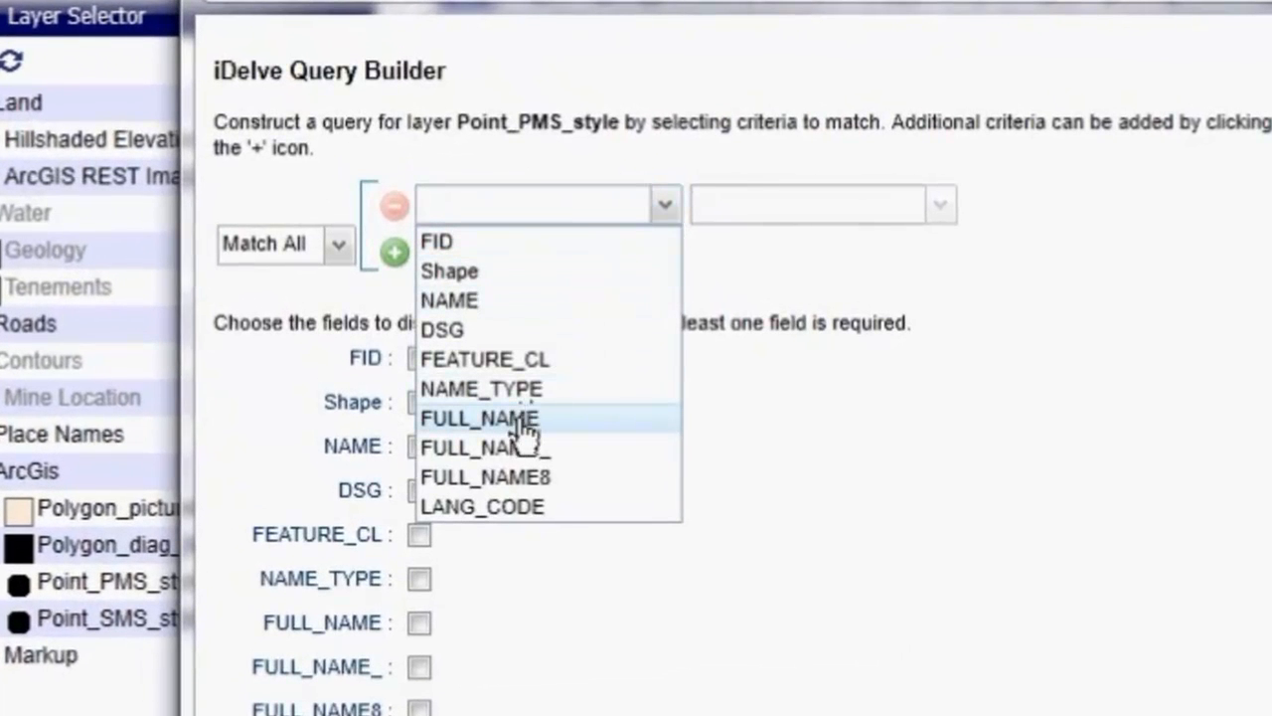
{"action": "left_click", "coordinate": [516, 302]}
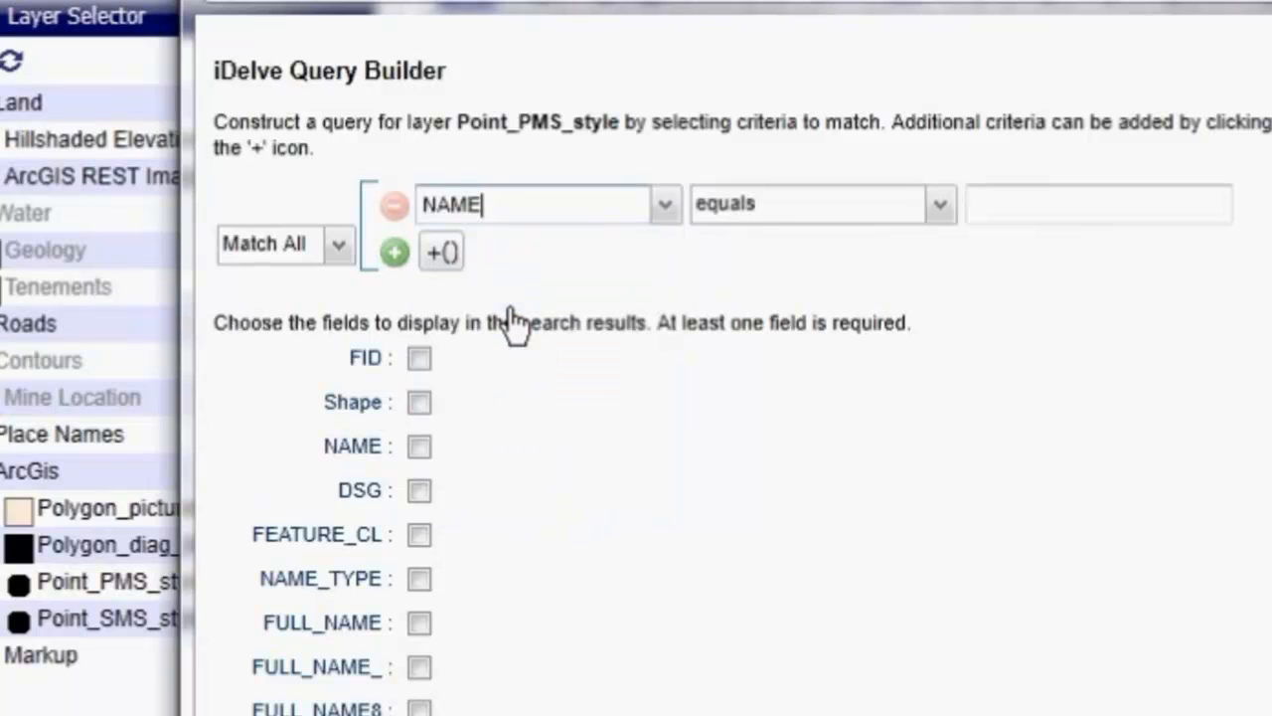
{"action": "left_click", "coordinate": [906, 217]}
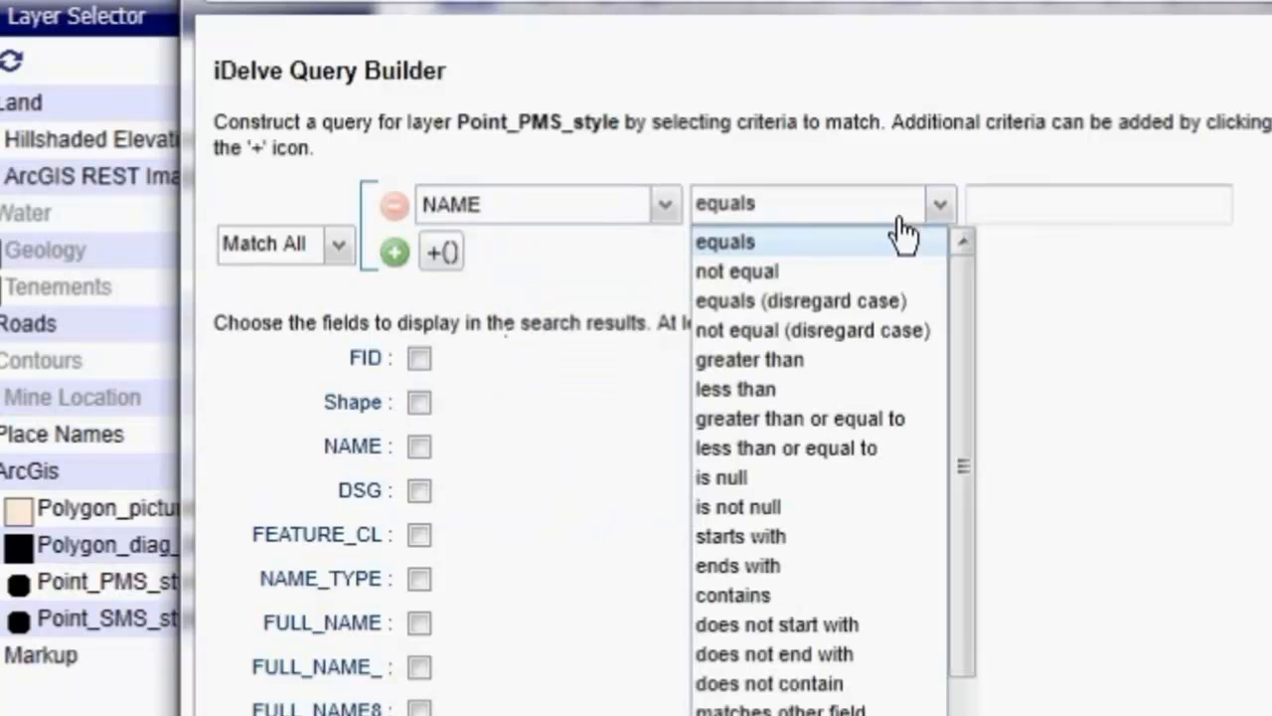
{"action": "left_click", "coordinate": [740, 594]}
{"action": "left_click", "coordinate": [1011, 207]}
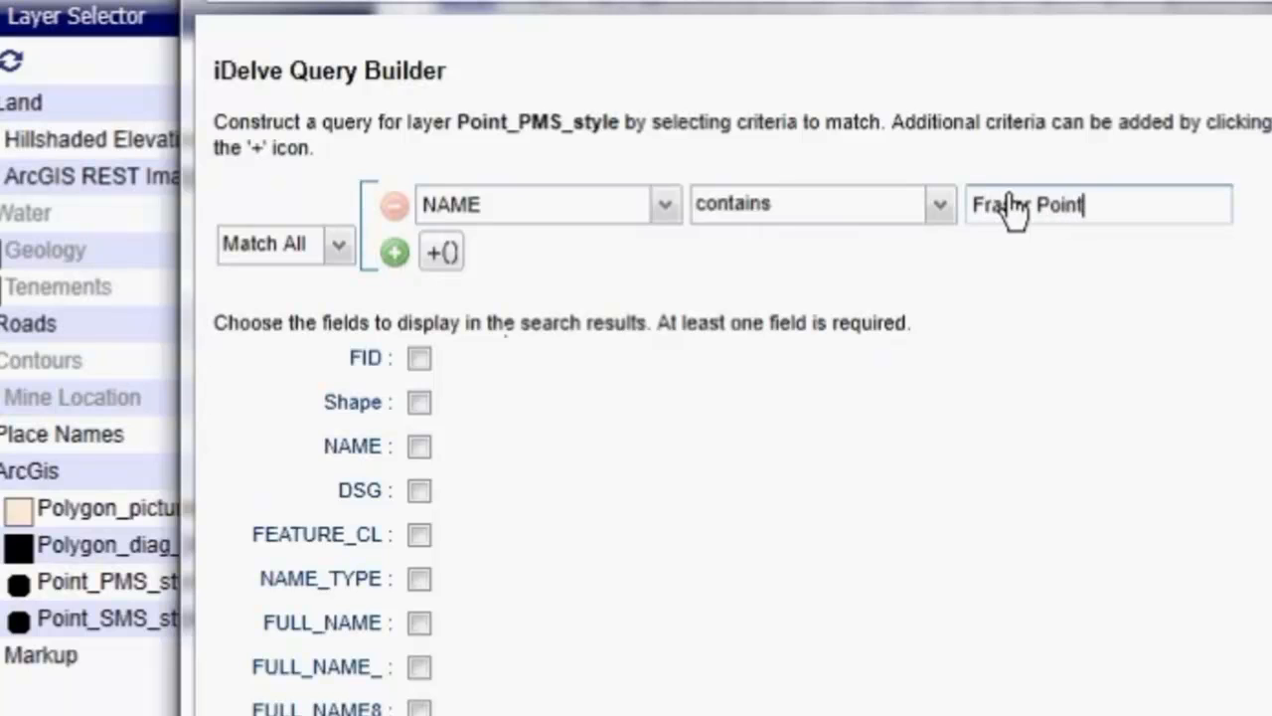
- Run the query with the DSG and FULL_NAME fields included in the results, and zoom to the matching point
{"action": "left_click", "coordinate": [419, 490]}
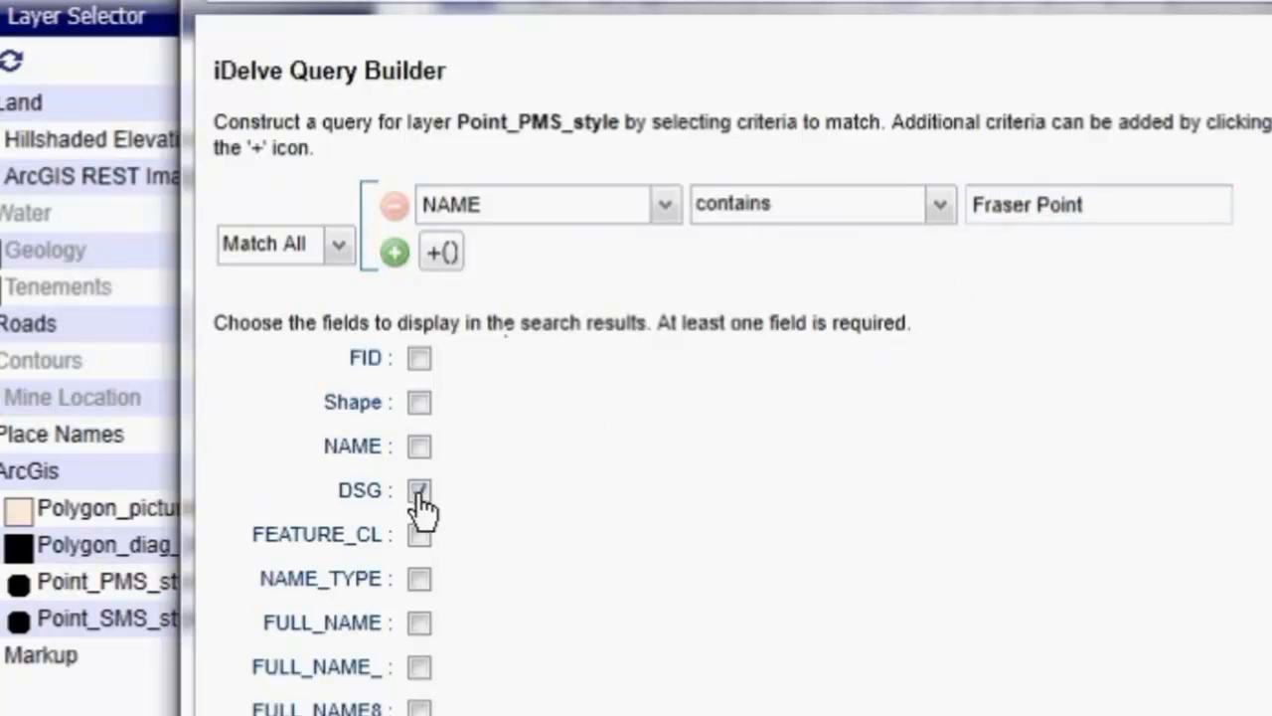
{"action": "left_click", "coordinate": [421, 623]}
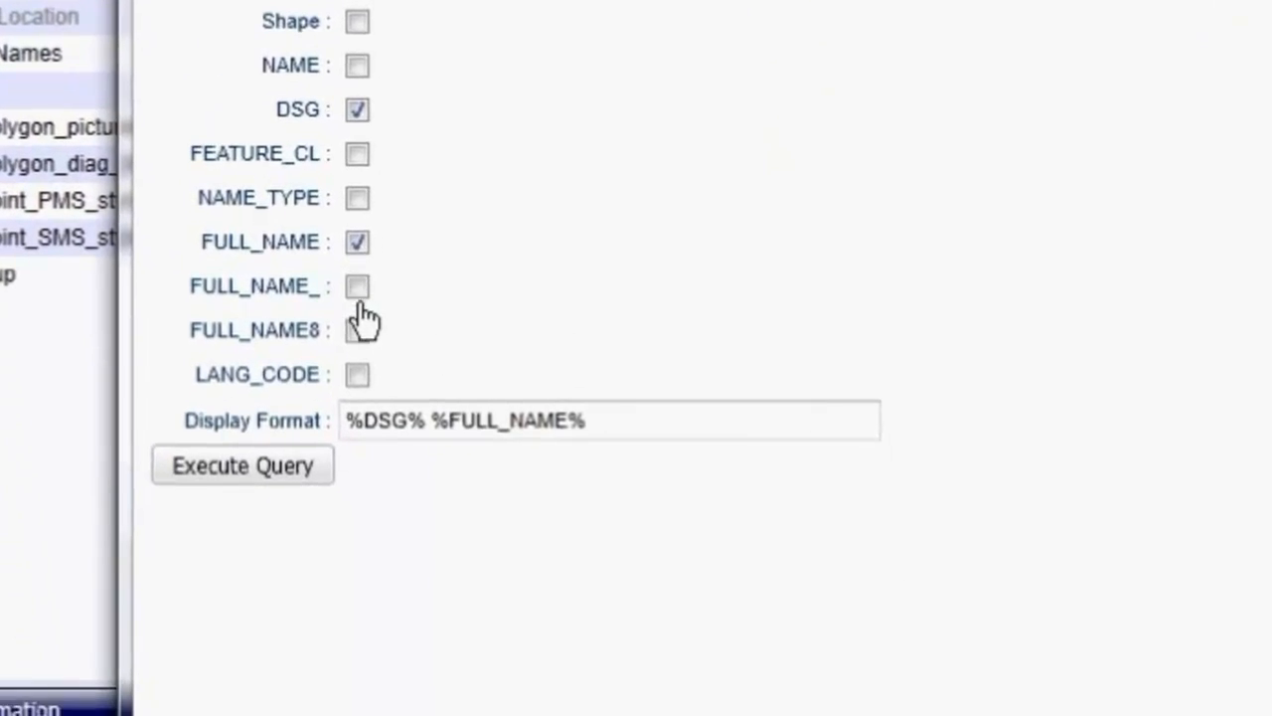
{"action": "left_click", "coordinate": [252, 468]}
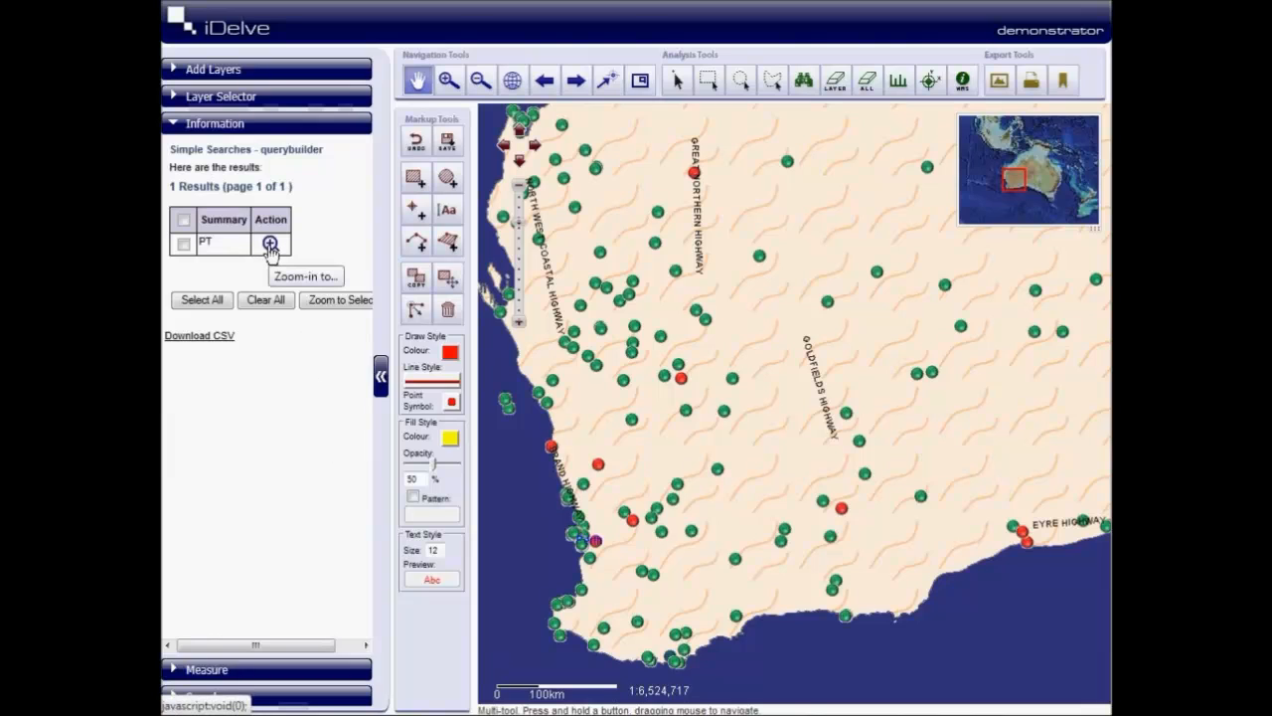
{"action": "left_click", "coordinate": [270, 244]}
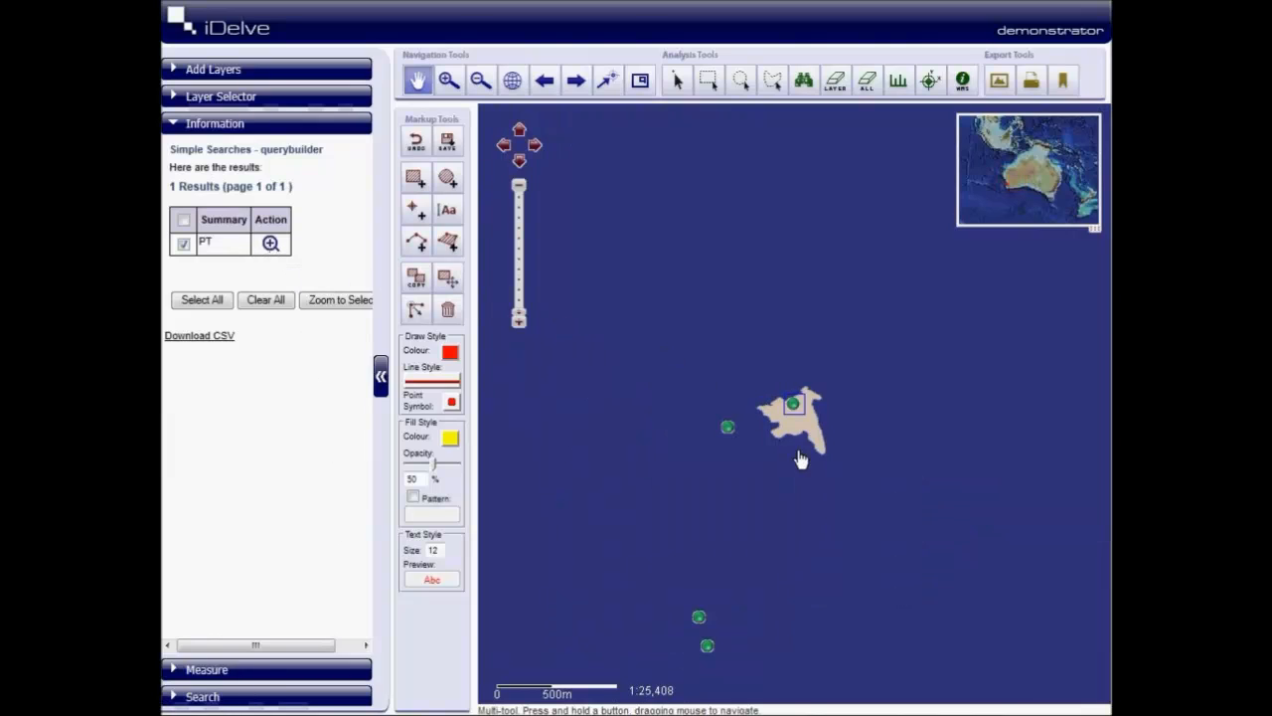
{"action": "scroll", "coordinate": [805, 455], "scroll_direction": "down", "scroll_amount": 3}
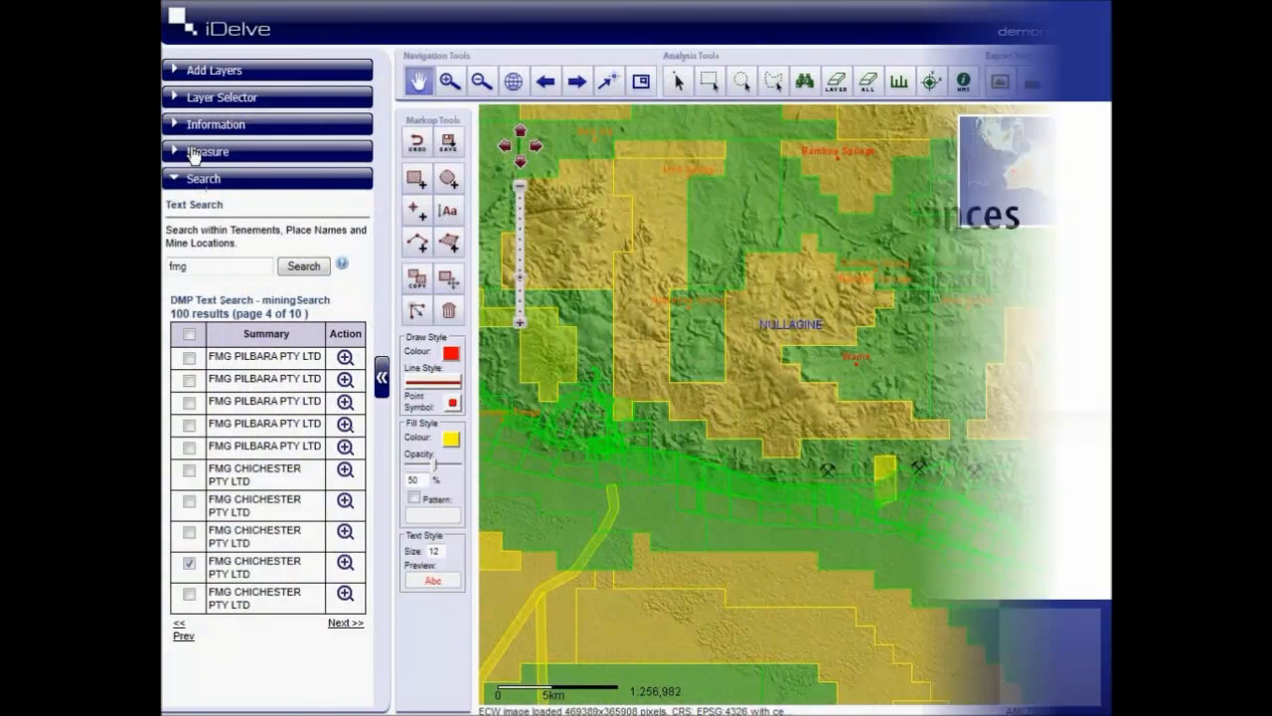
- Measure the area of the rectangular green tenement at Nullagine in m² by tracing its four corners
{"action": "left_click", "coordinate": [193, 152]}
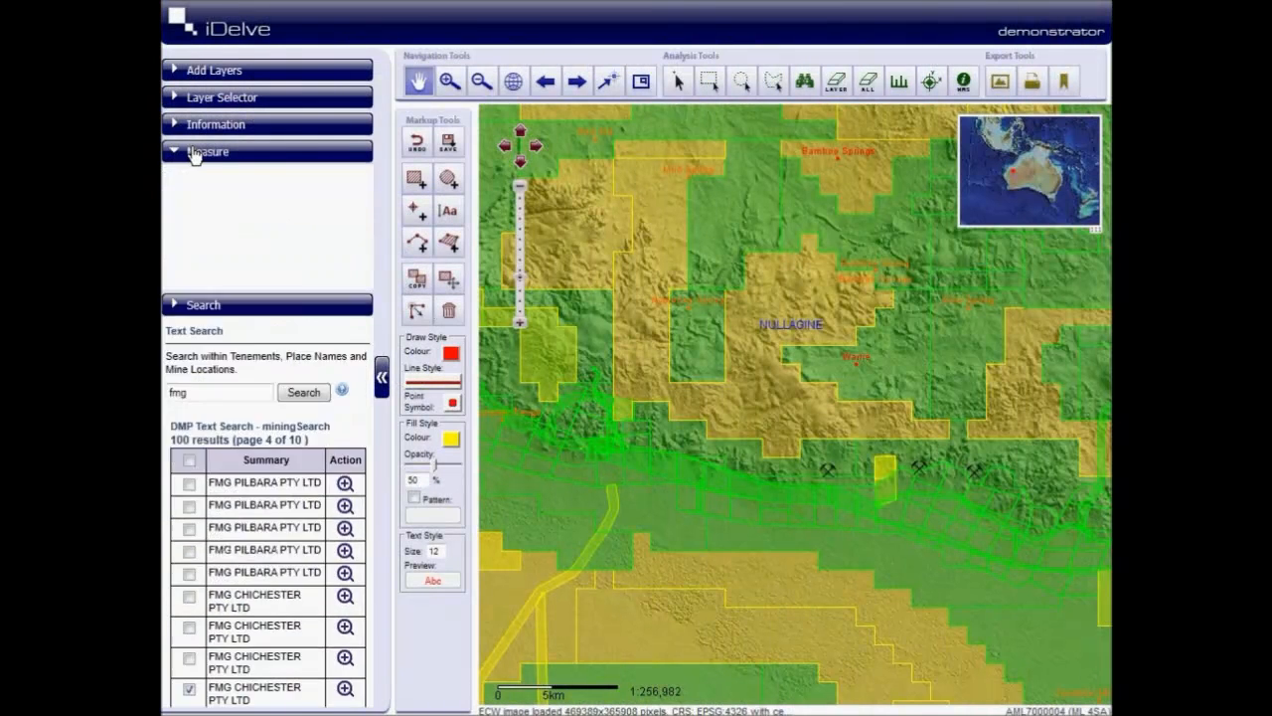
{"action": "left_click_drag", "start_coordinate": [694, 302], "coordinate": [738, 373]}
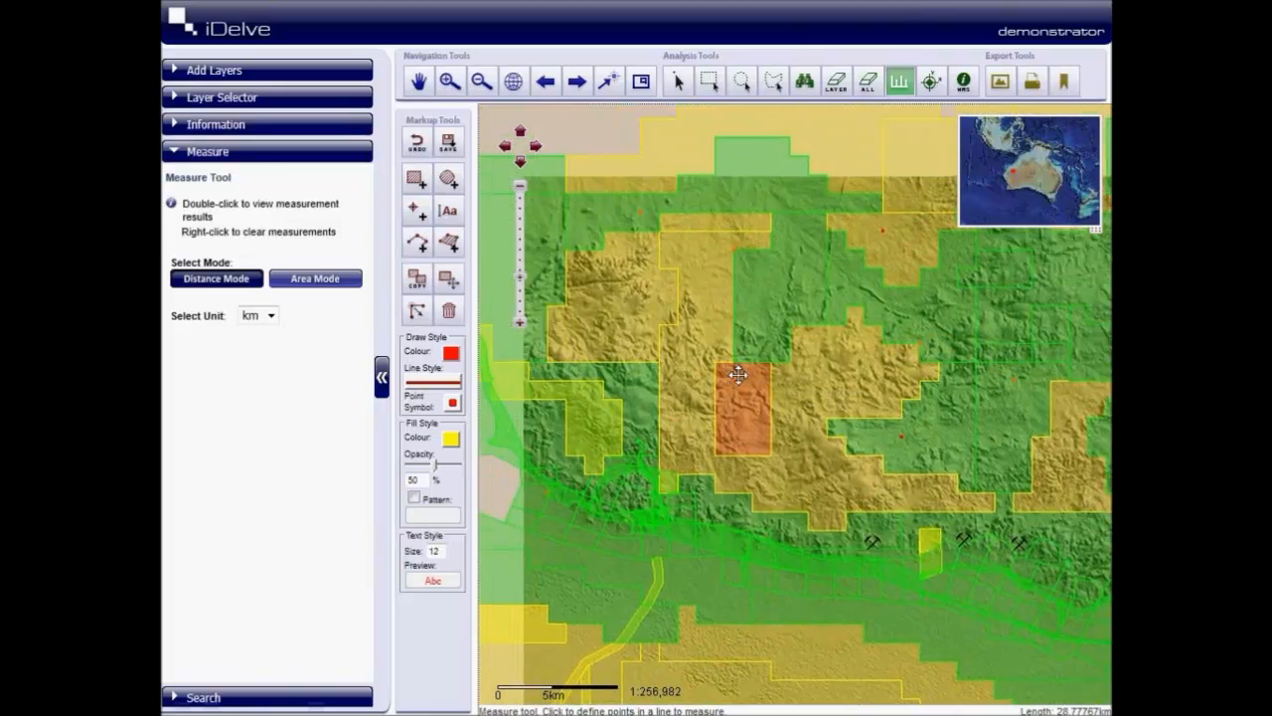
{"action": "scroll", "coordinate": [755, 418], "scroll_direction": "up", "scroll_amount": 3}
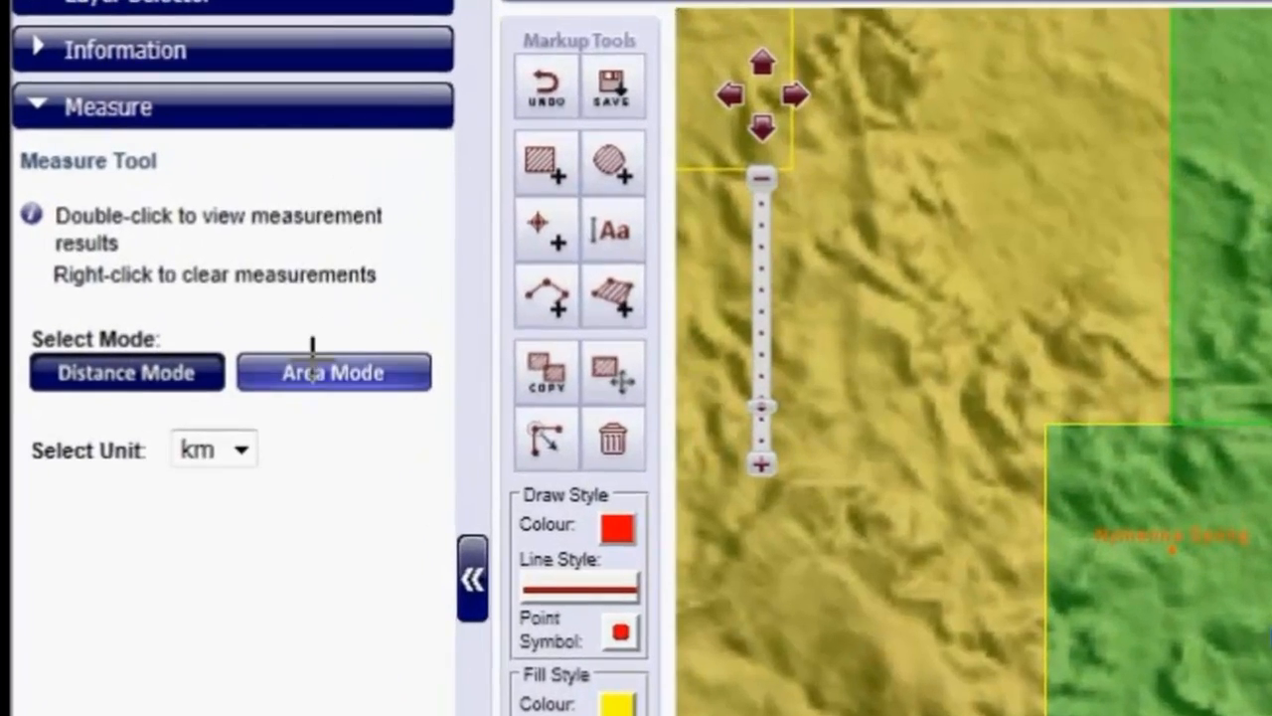
{"action": "left_click", "coordinate": [312, 371]}
{"action": "left_click", "coordinate": [244, 449]}
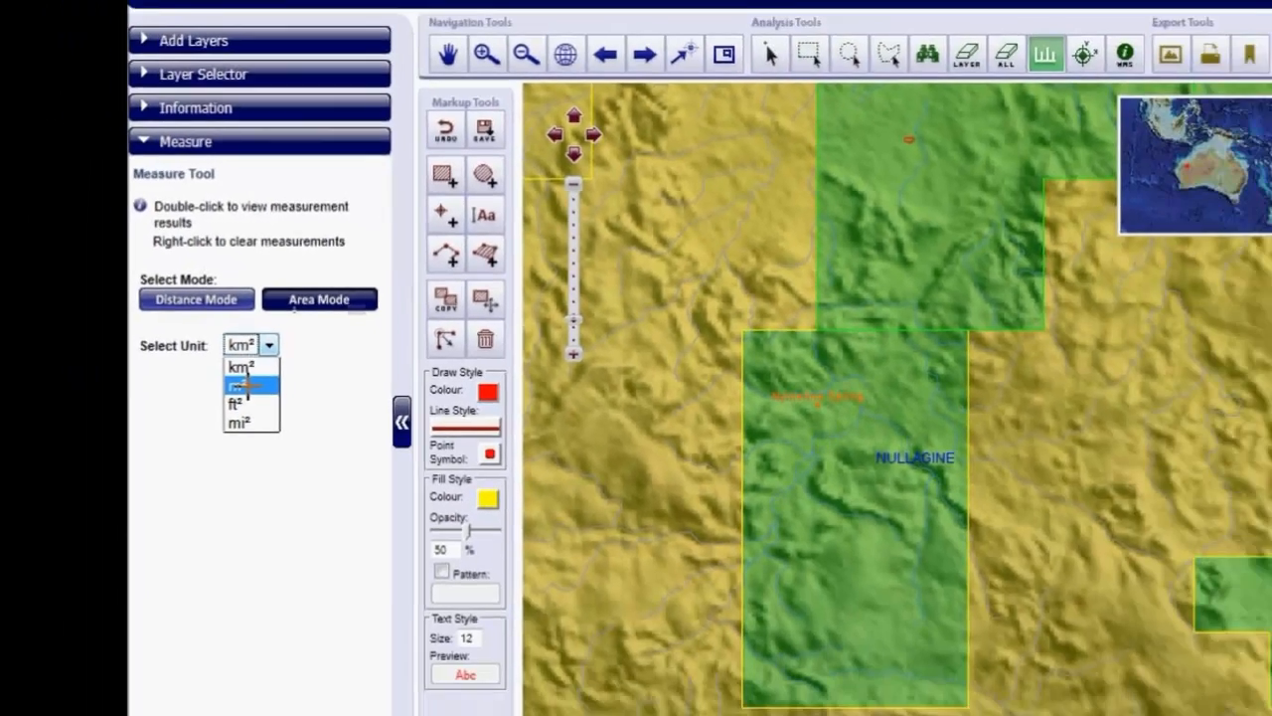
{"action": "left_click", "coordinate": [242, 386]}
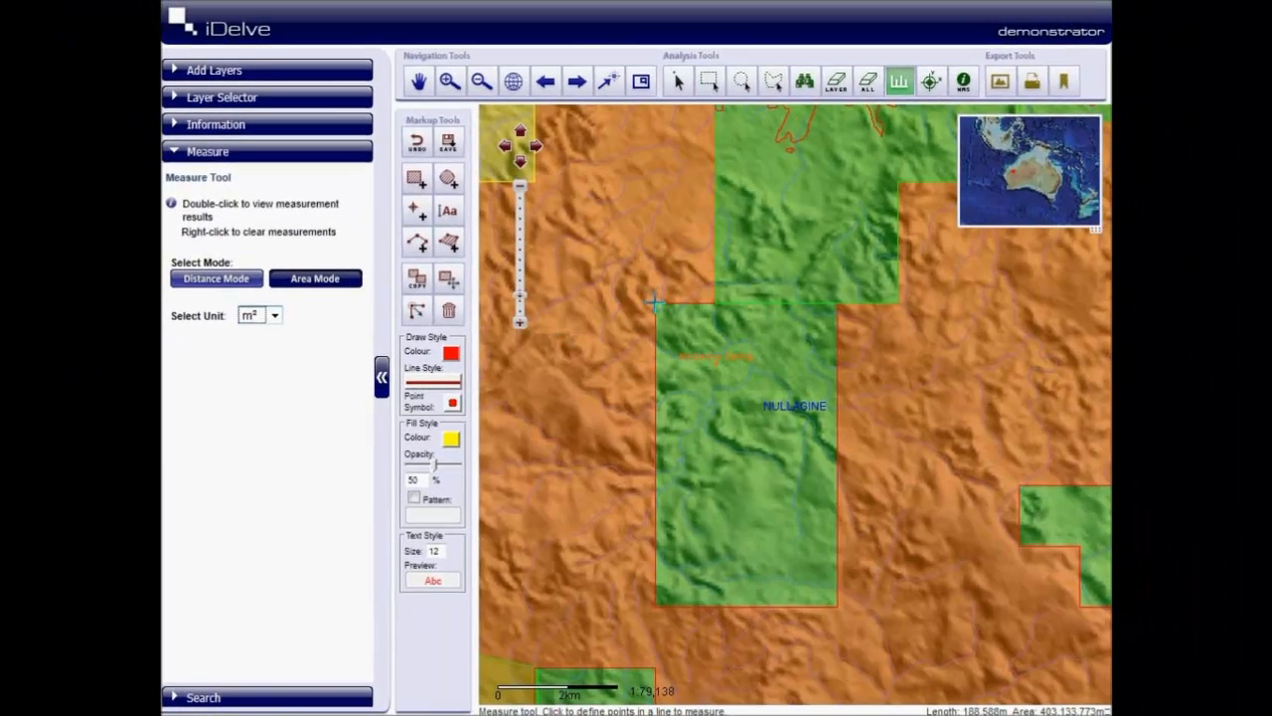
{"action": "left_click", "coordinate": [655, 300]}
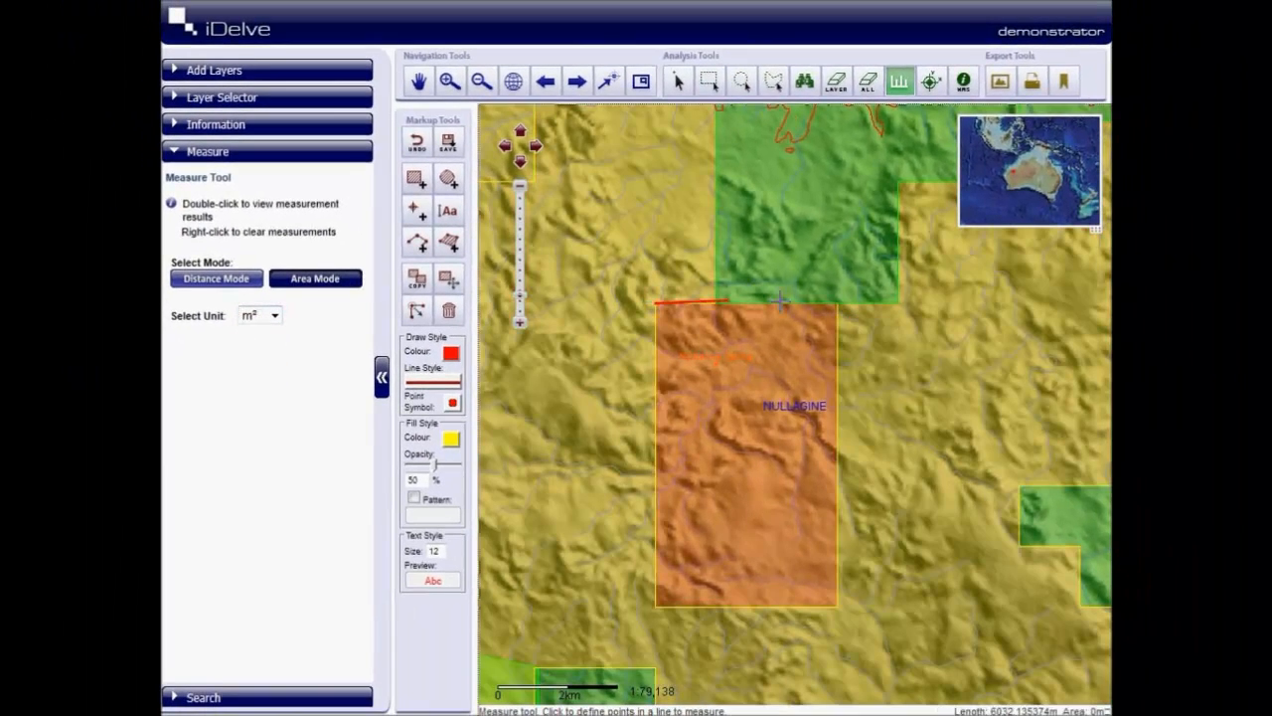
{"action": "left_click", "coordinate": [838, 303]}
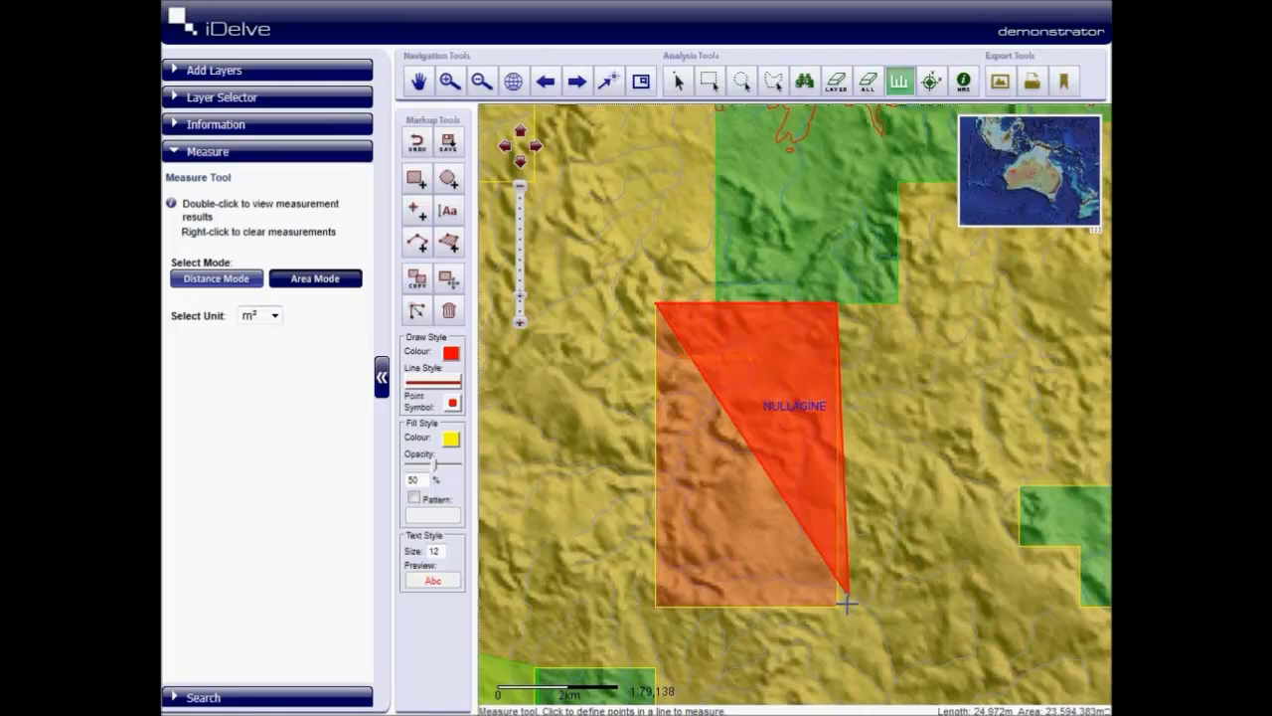
{"action": "left_click", "coordinate": [838, 606]}
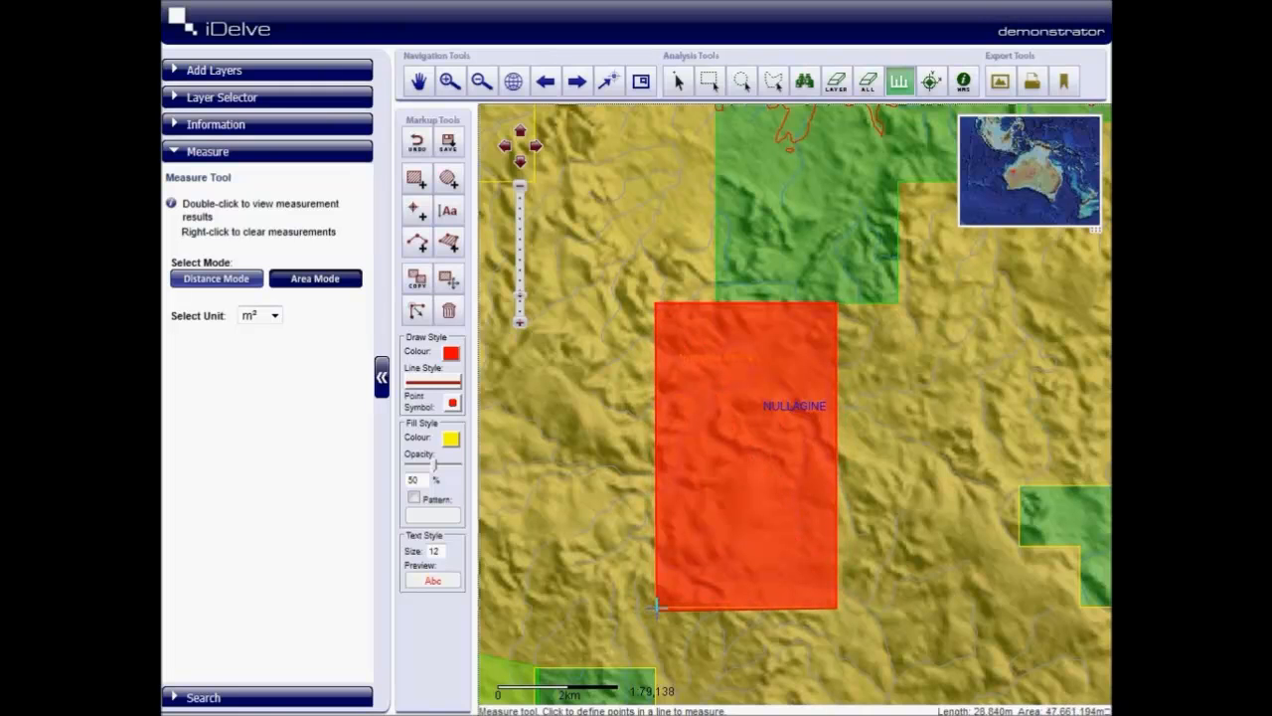
{"action": "double_click", "coordinate": [656, 607]}
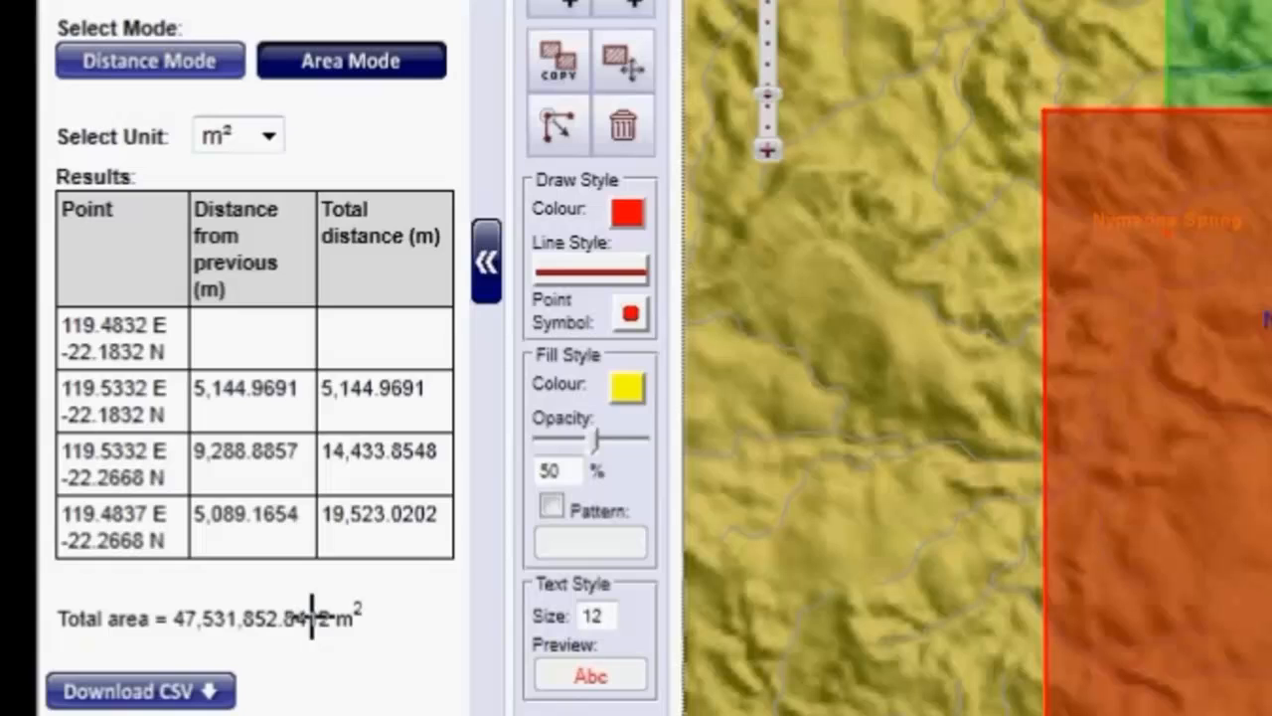
- Switch the unit of the tenement's area measurement results to km²
{"action": "left_click_drag", "start_coordinate": [318, 618], "coordinate": [199, 618]}
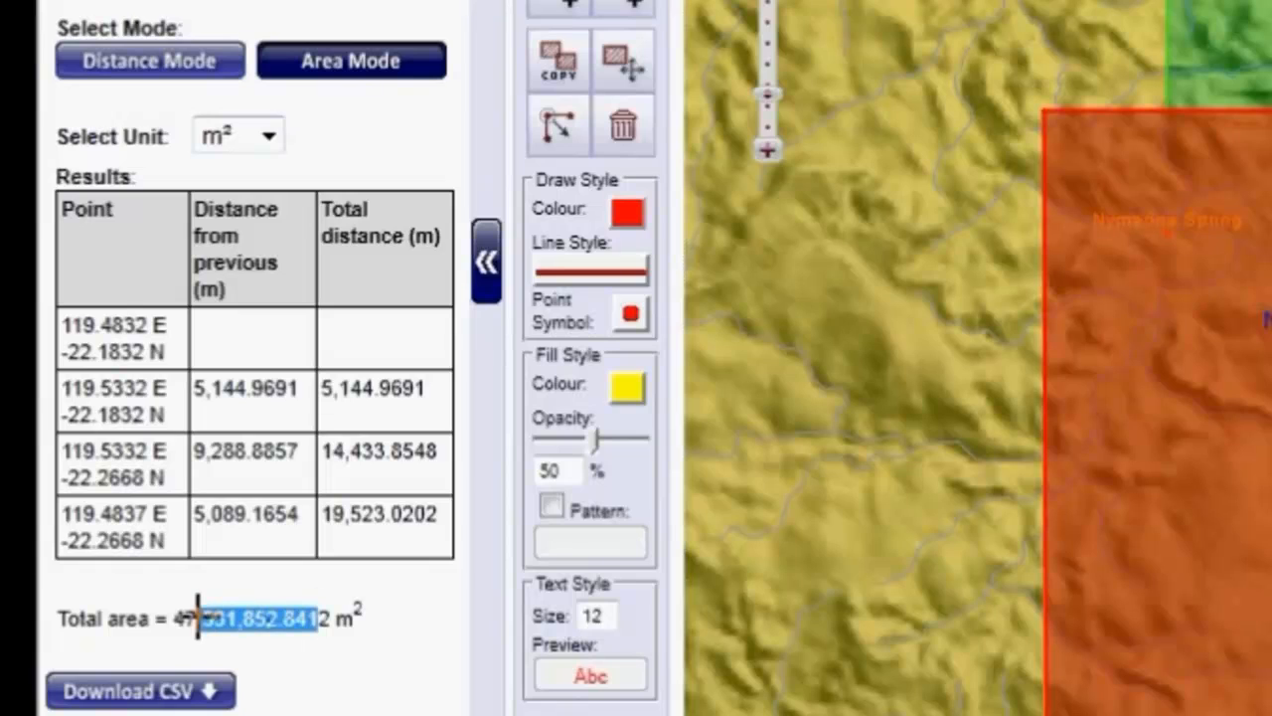
{"action": "left_click", "coordinate": [251, 134]}
{"action": "left_click", "coordinate": [242, 171]}
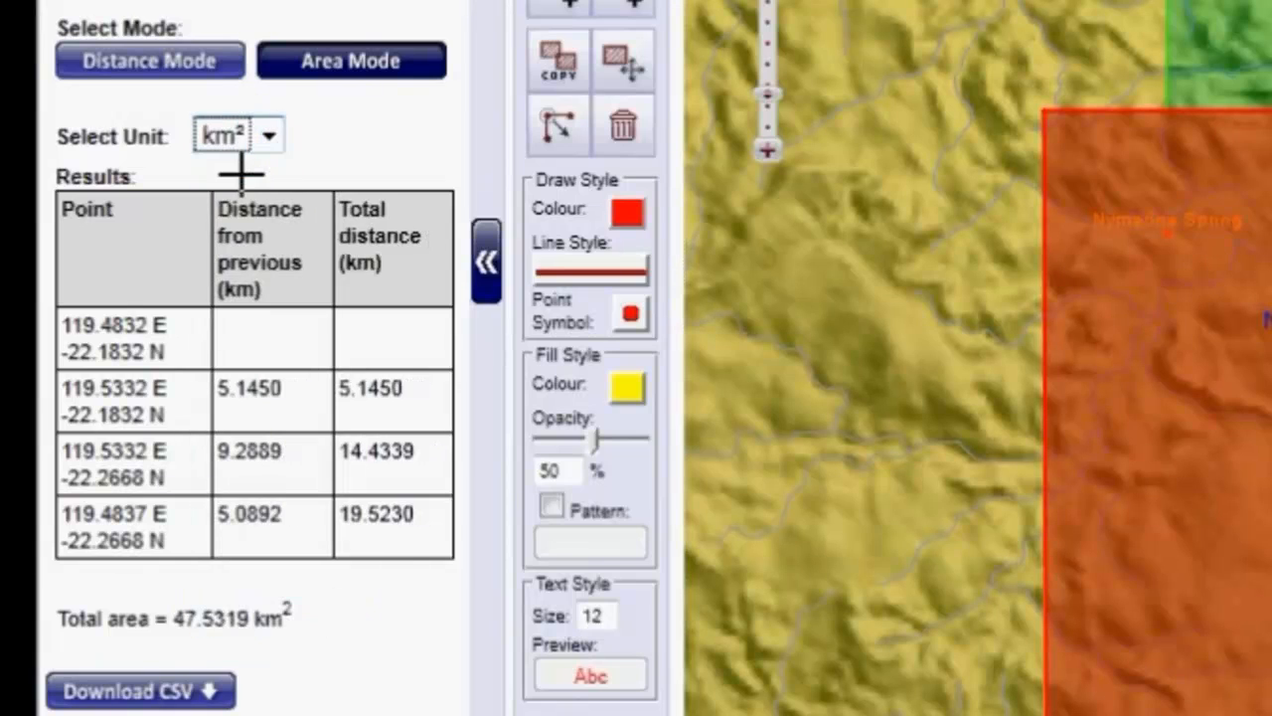
{"action": "left_click", "coordinate": [243, 618]}
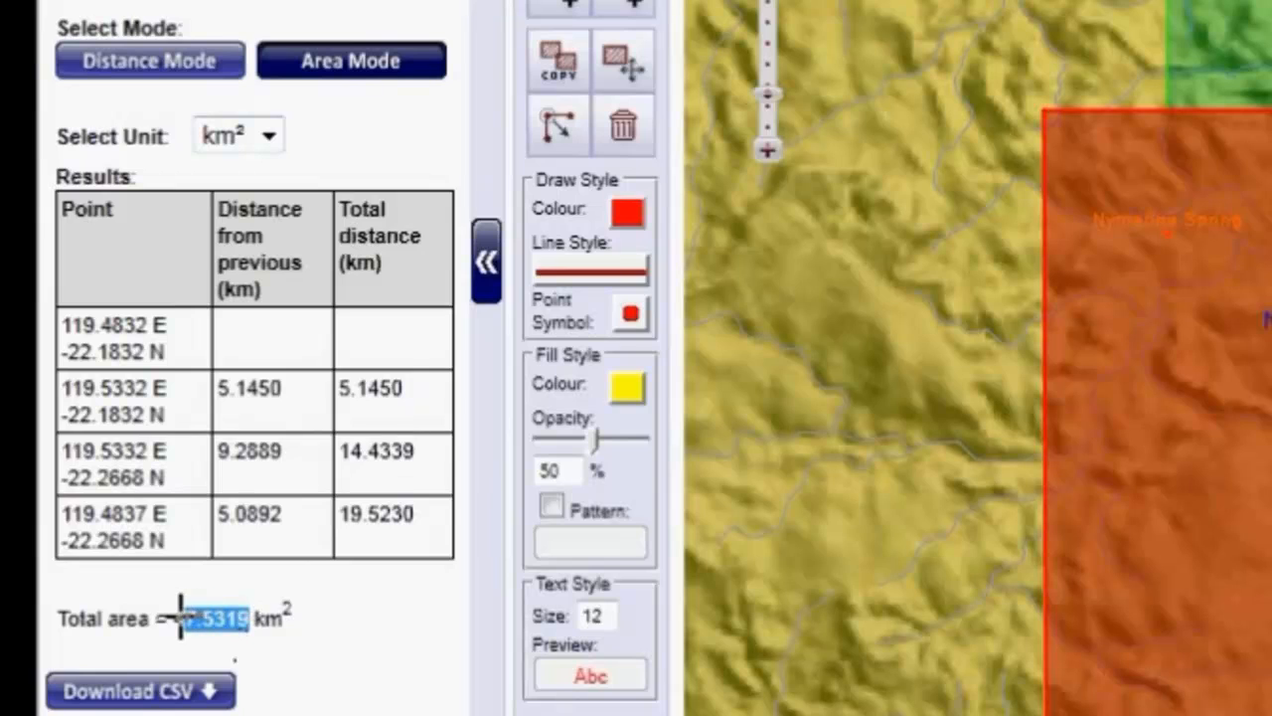
- Measure the distance around the same Nullagine tenement in km by tracing its full perimeter
{"action": "left_click", "coordinate": [159, 61]}
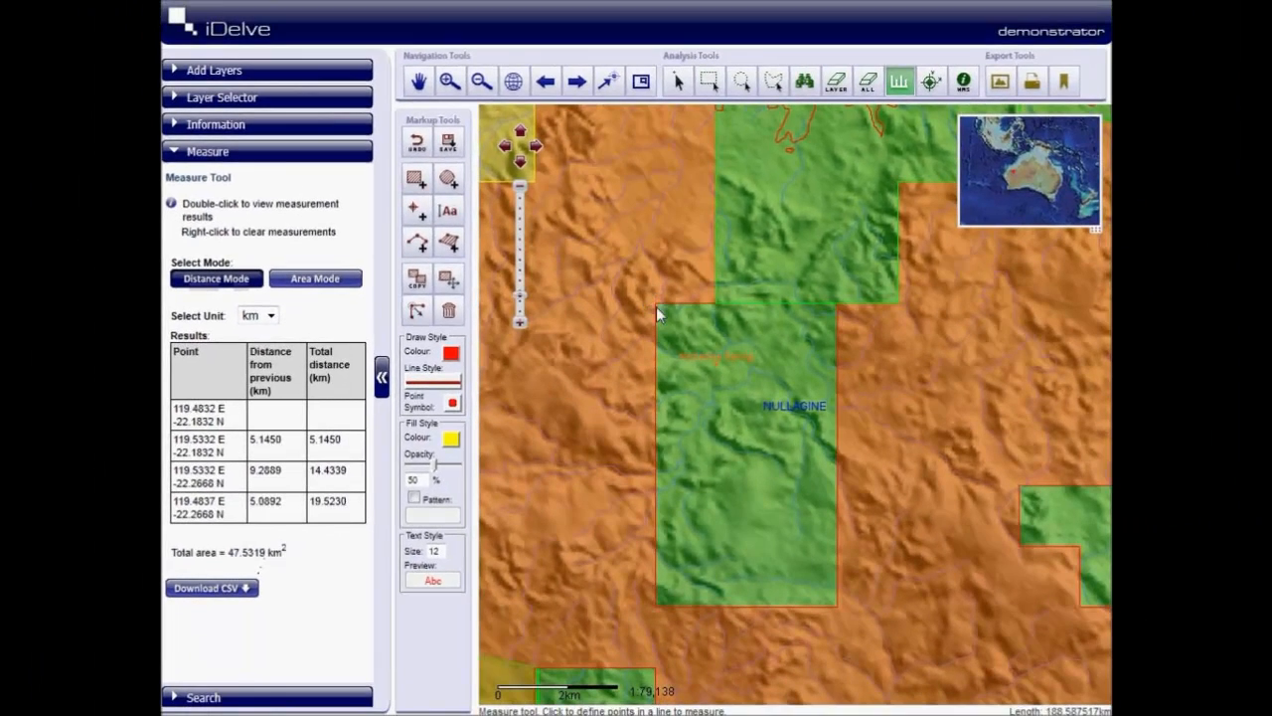
{"action": "left_click", "coordinate": [655, 307]}
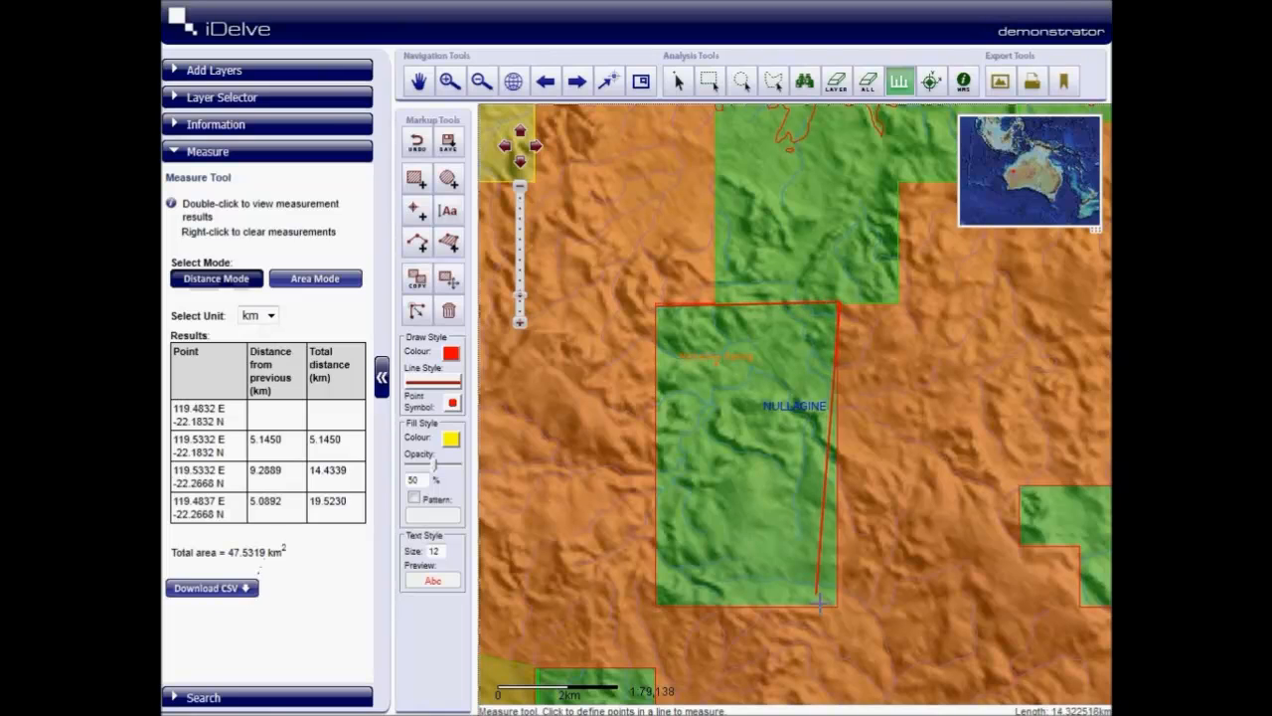
{"action": "double_click", "coordinate": [655, 306]}
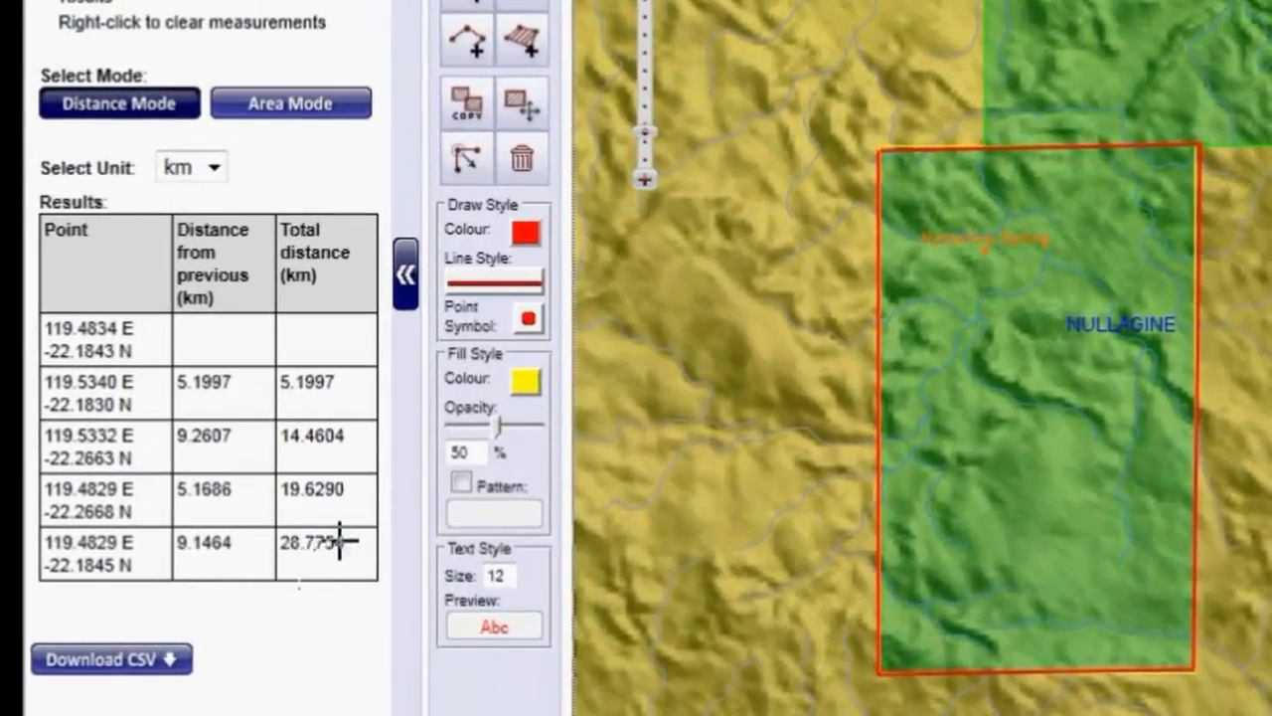
{"action": "double_click", "coordinate": [339, 542]}
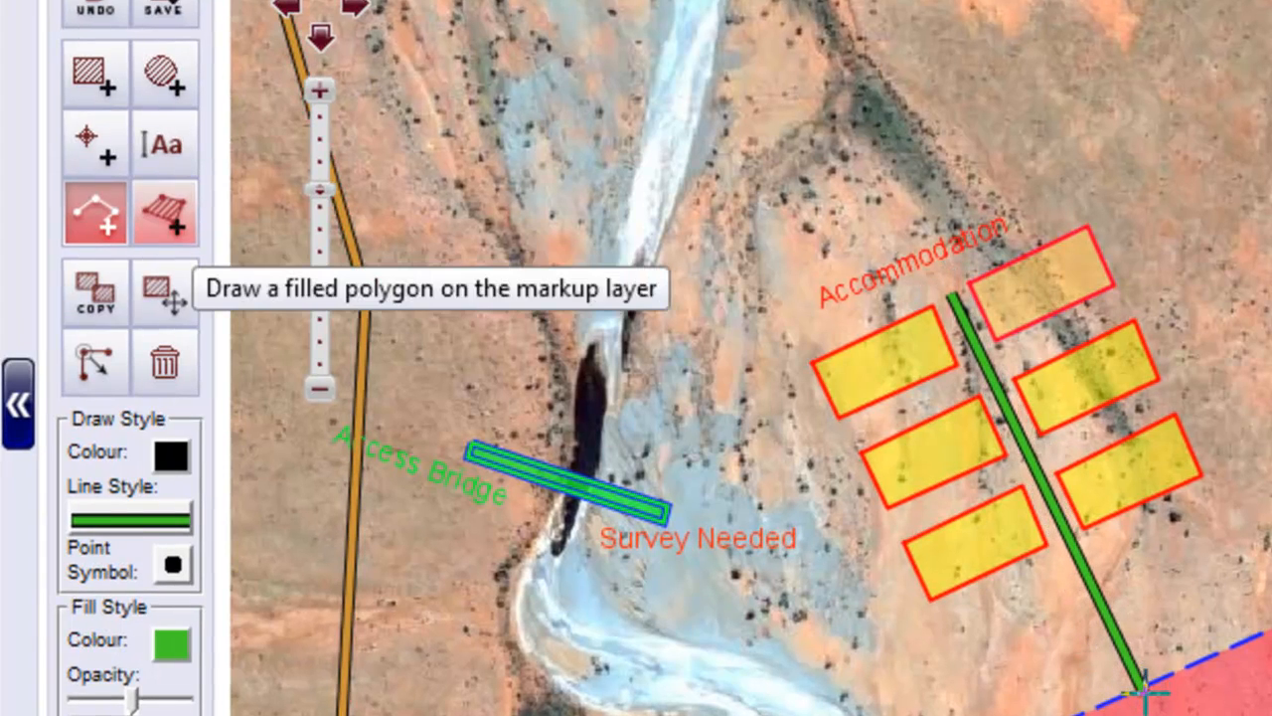
- Draw green roads from the Accommodation blocks to the Vehicle Stand and across the Access Bridge to the orange road, plus two side roads between the blocks
{"action": "double_click", "coordinate": [1143, 684]}
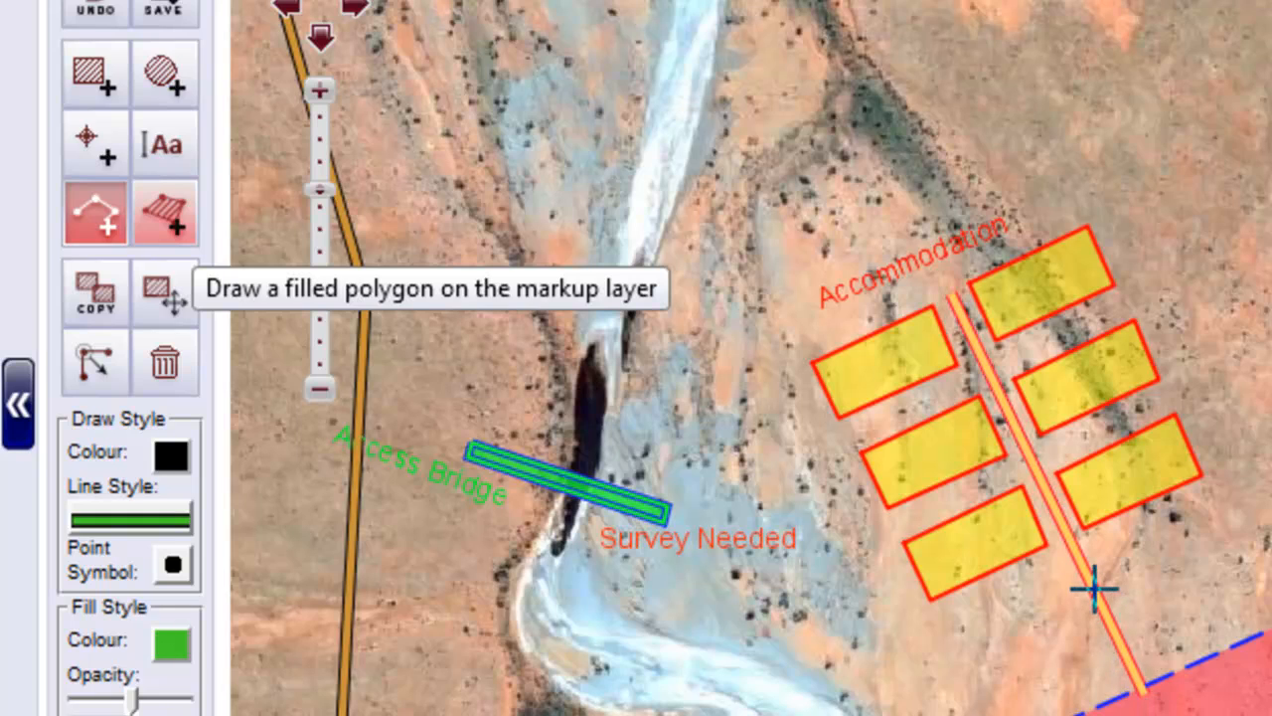
{"action": "left_click", "coordinate": [1093, 588]}
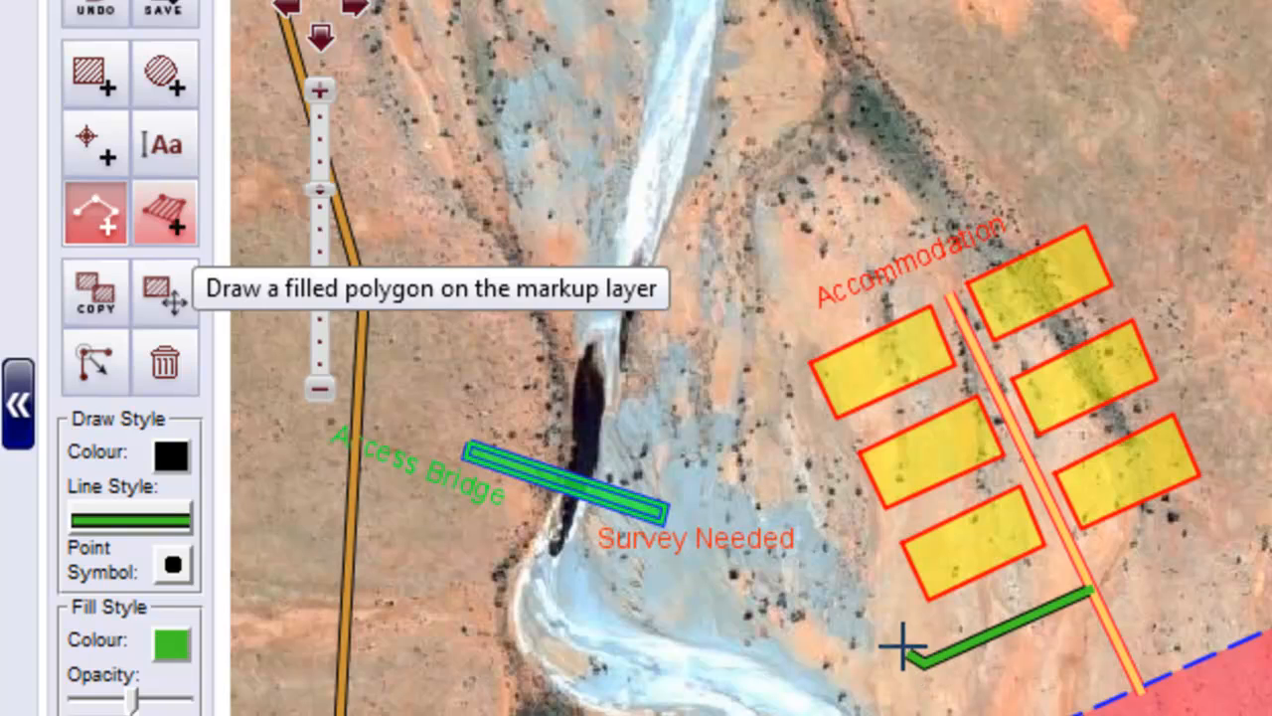
{"action": "left_click", "coordinate": [827, 566]}
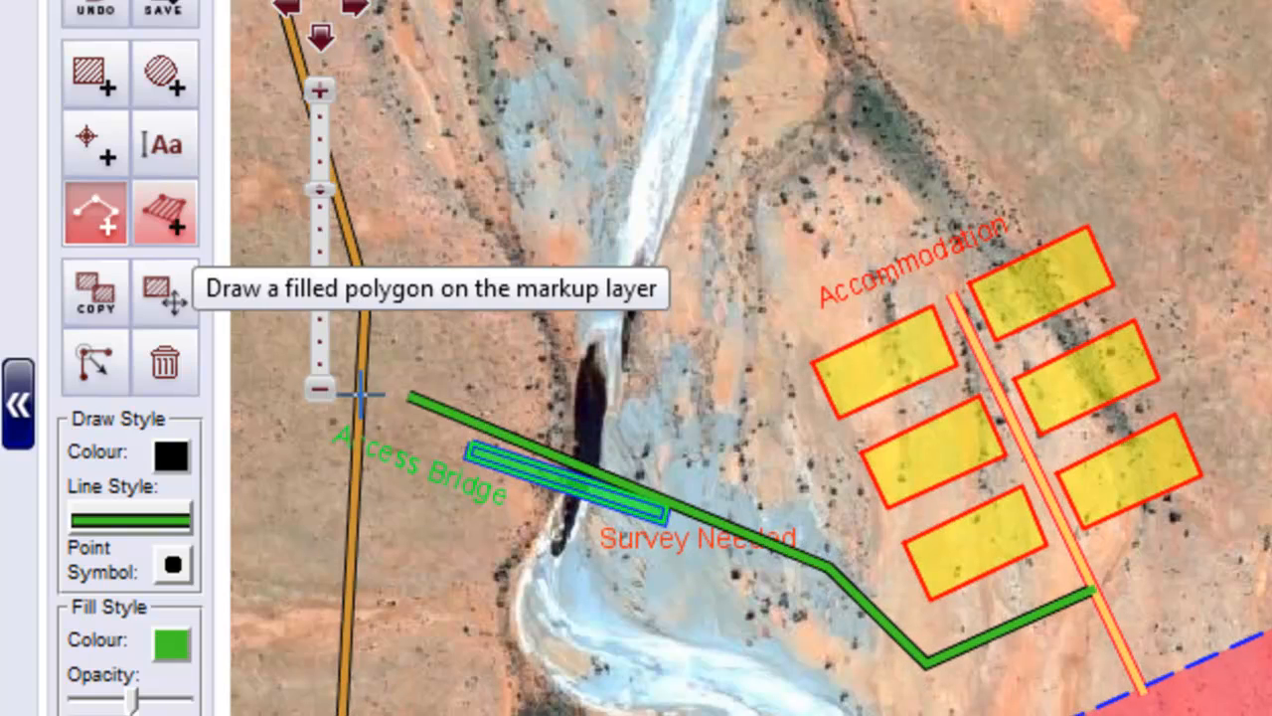
{"action": "double_click", "coordinate": [358, 413]}
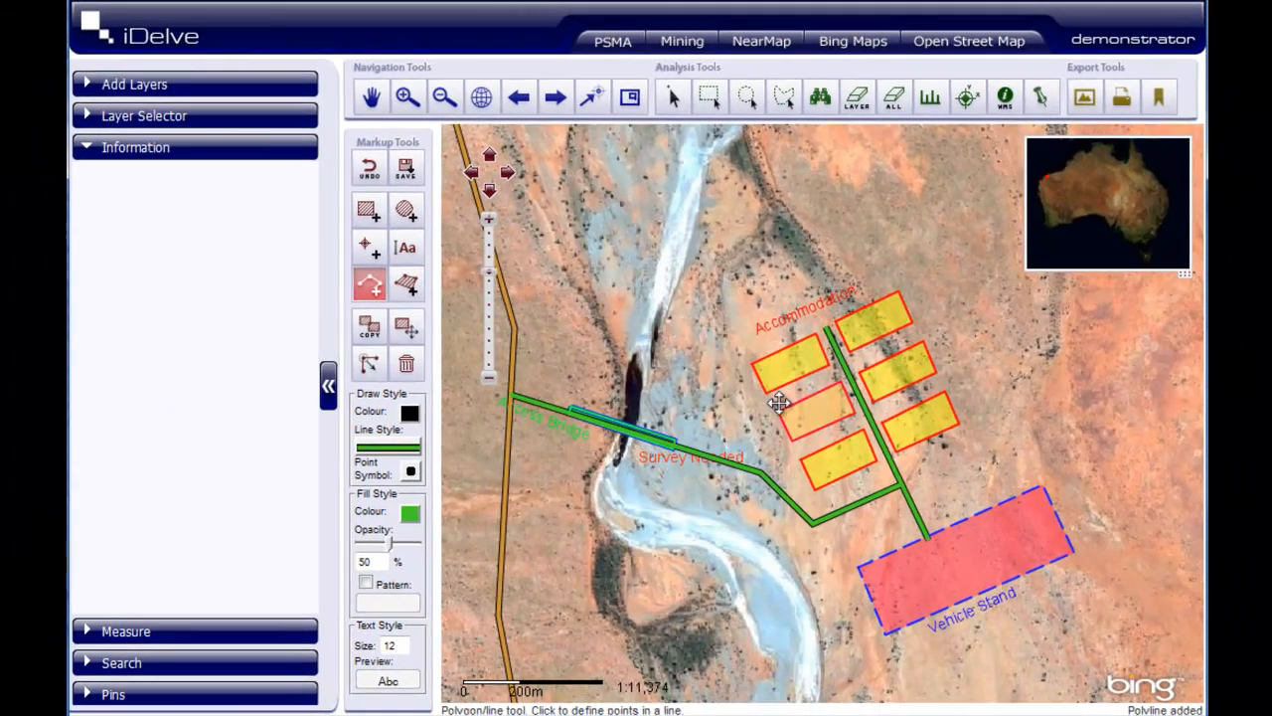
{"action": "left_click", "coordinate": [778, 402]}
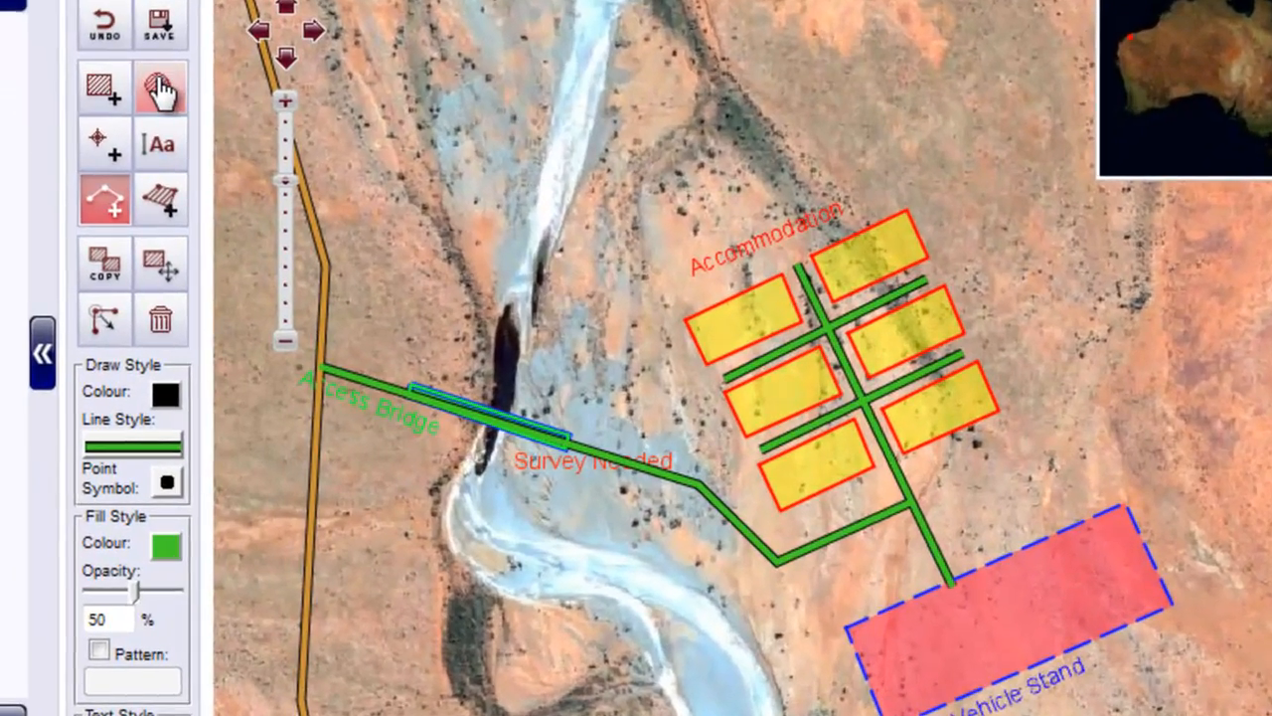
- Prepare to draw a circle on the markup layer with a plain solid outline and a thinner line weight
{"action": "left_click", "coordinate": [403, 210]}
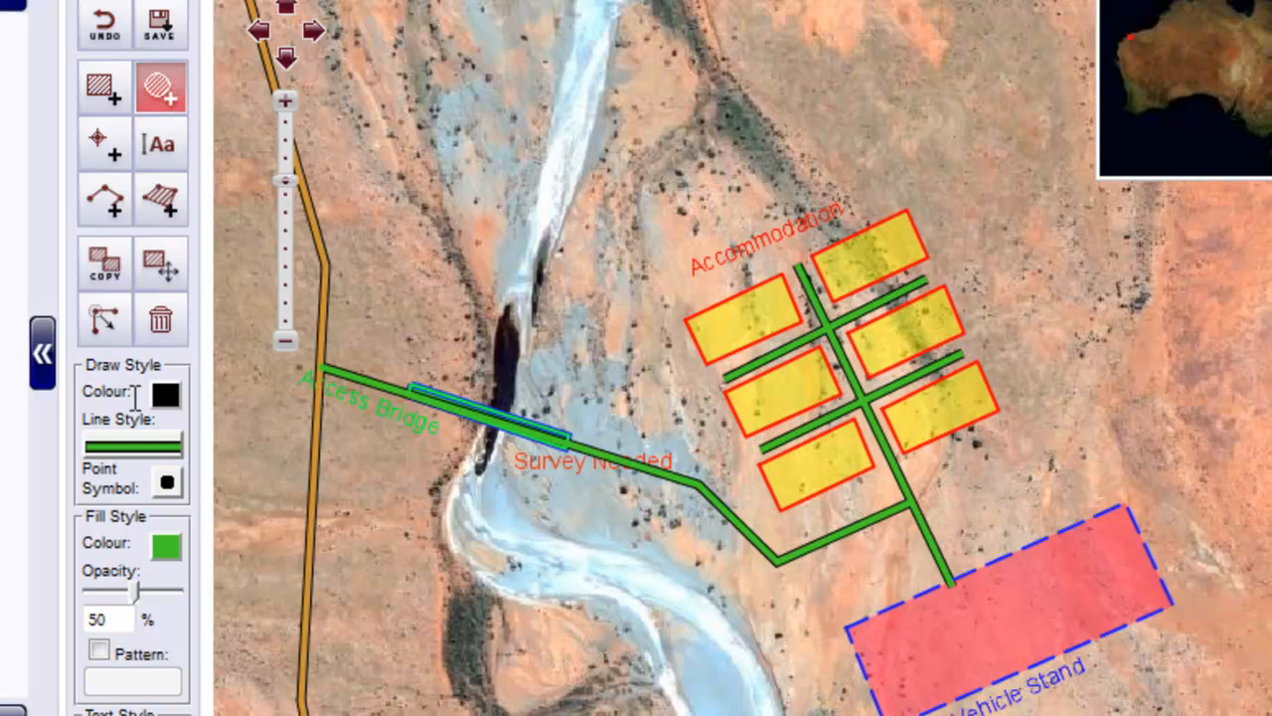
{"action": "left_click", "coordinate": [156, 453]}
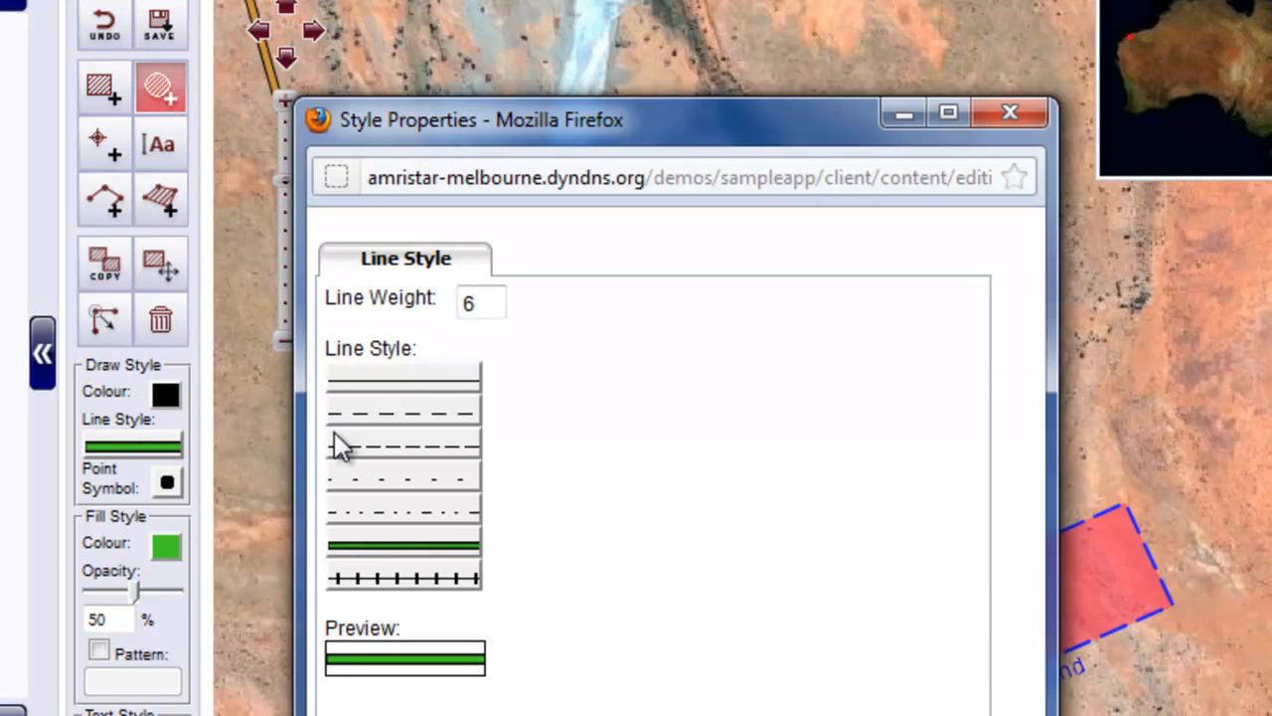
{"action": "left_click", "coordinate": [419, 377]}
{"action": "double_click", "coordinate": [463, 302]}
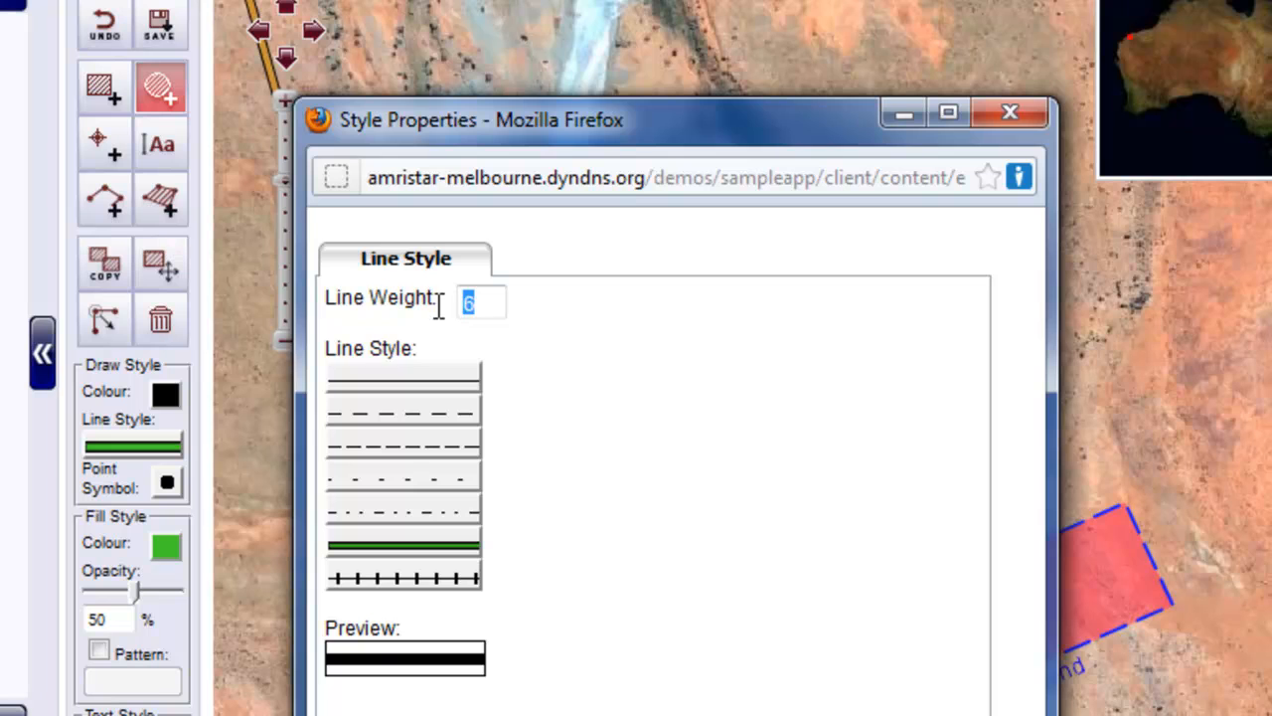
{"action": "key", "text": "Return"}
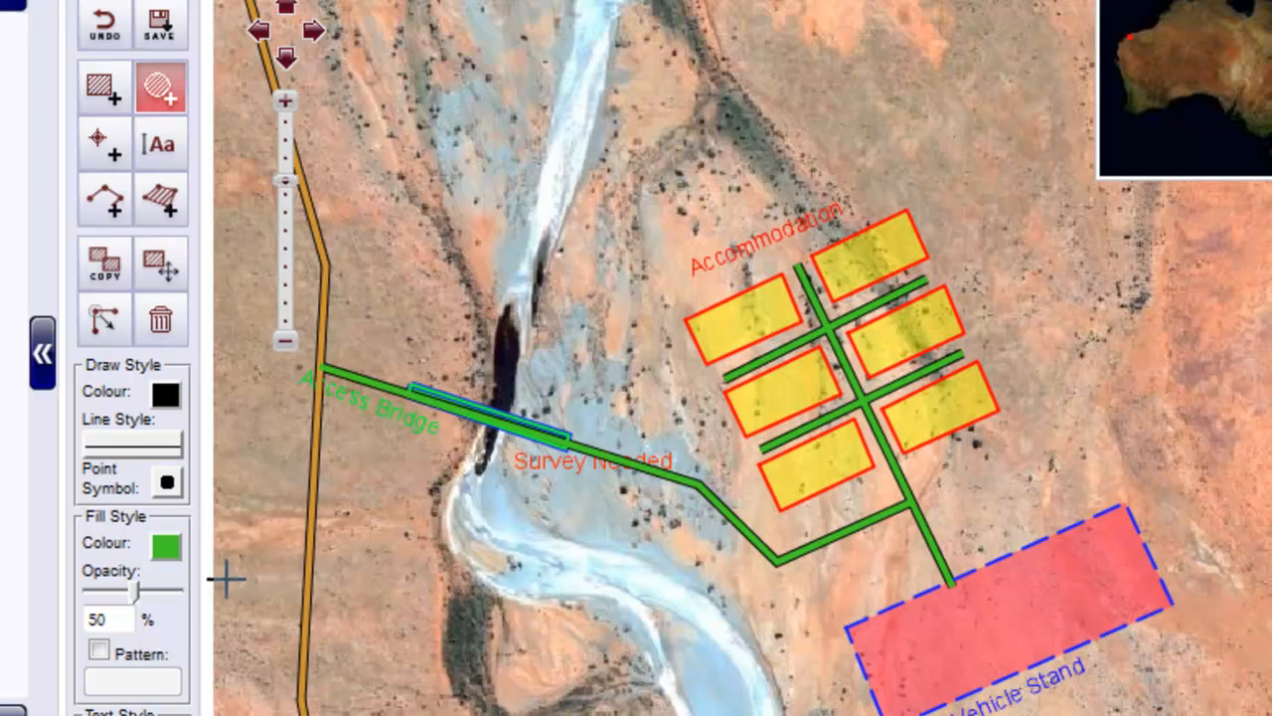
- Set the markup fill colour to dark brown, hex 876126
{"action": "left_click", "coordinate": [165, 548]}
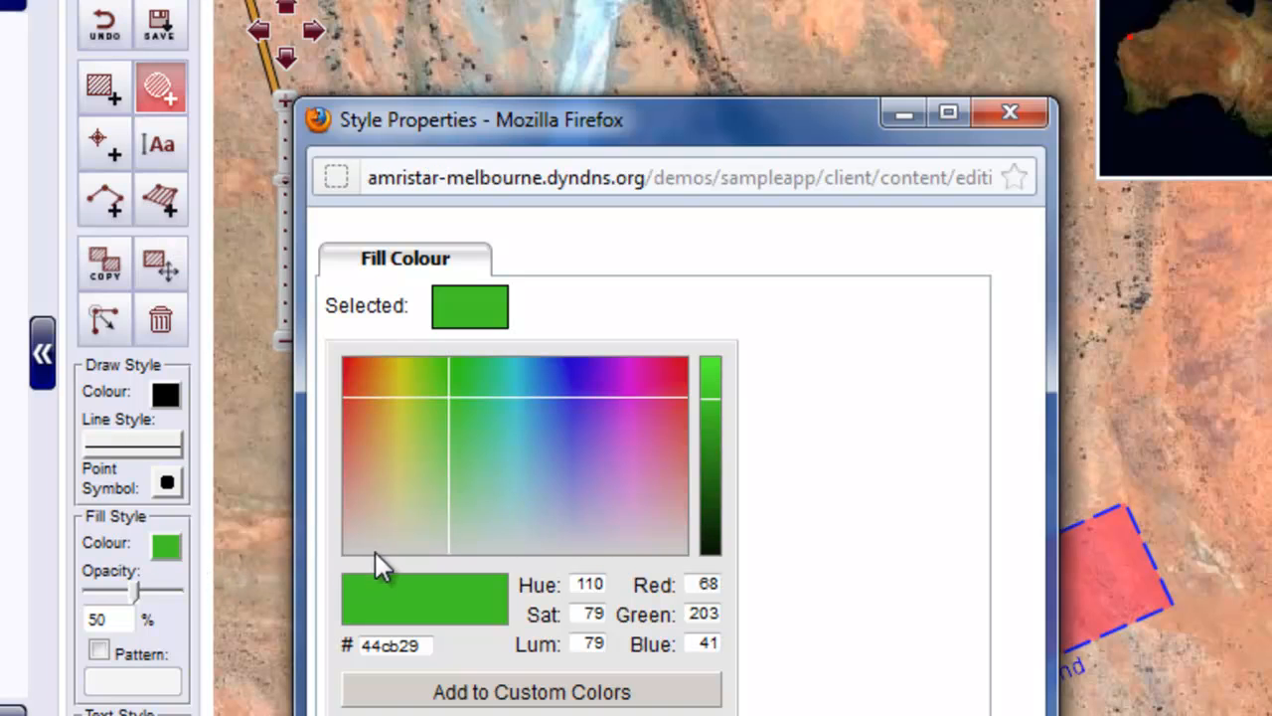
{"action": "left_click", "coordinate": [377, 414]}
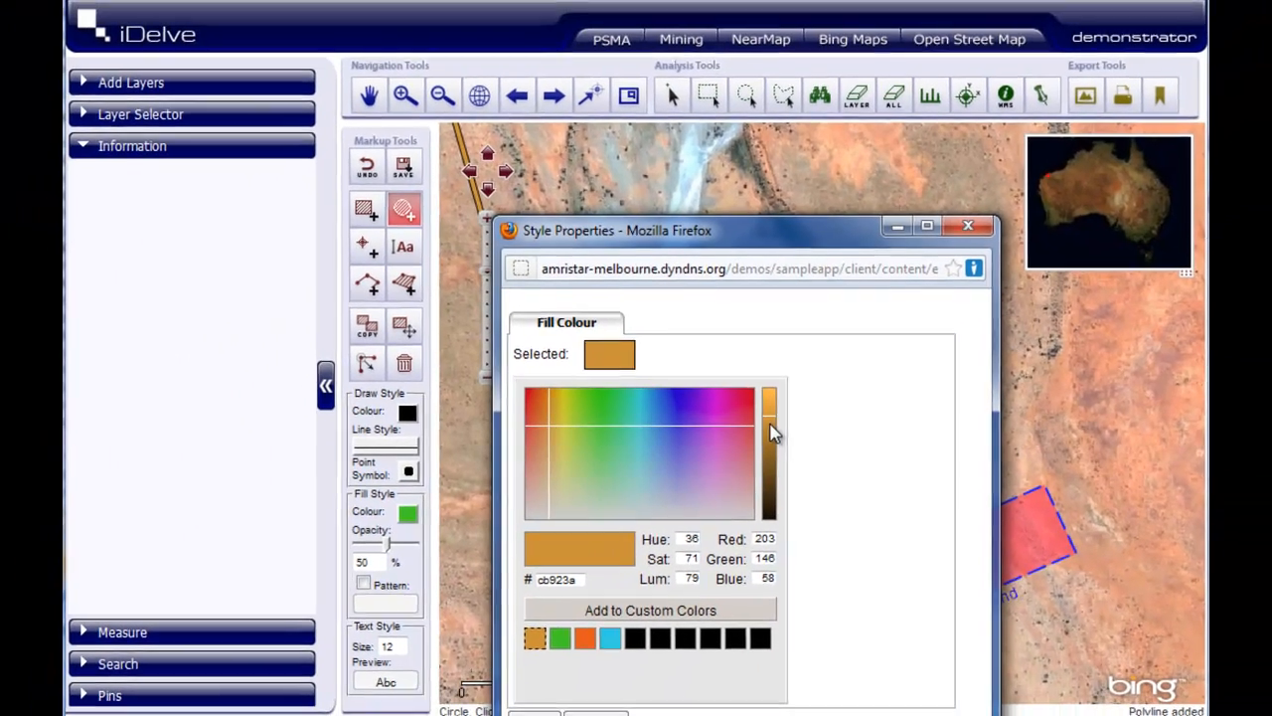
{"action": "left_click", "coordinate": [711, 422]}
{"action": "left_click_drag", "start_coordinate": [775, 450], "coordinate": [774, 458]}
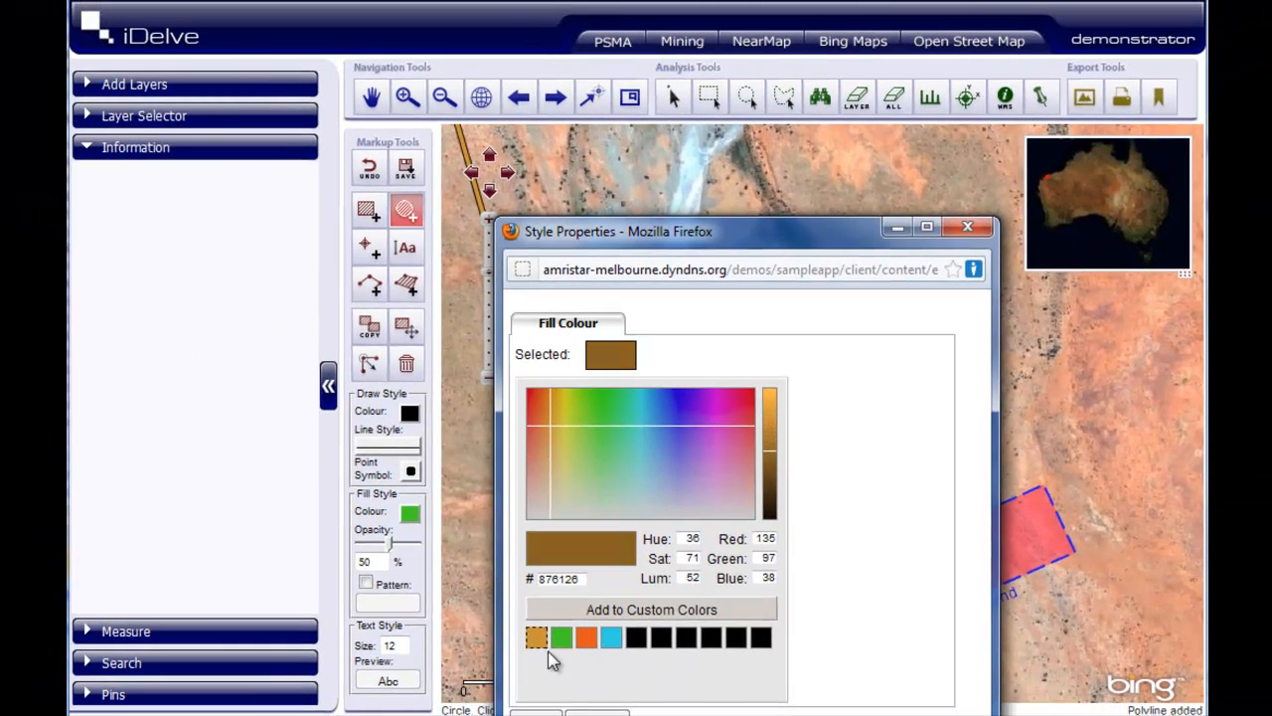
{"action": "left_click", "coordinate": [542, 713]}
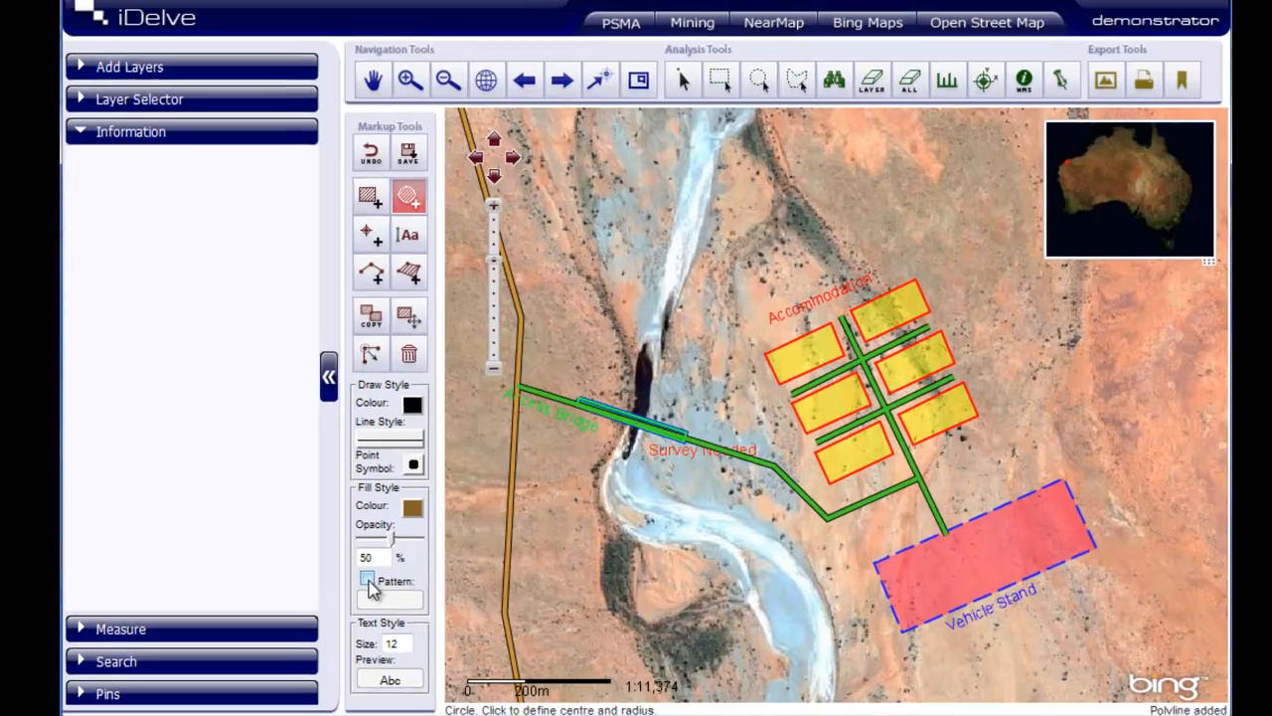
- Turn on the human-figure fill pattern and draw a circle around the dark pool in the river beside the Access Bridge
{"action": "left_click", "coordinate": [369, 583]}
{"action": "left_click", "coordinate": [389, 602]}
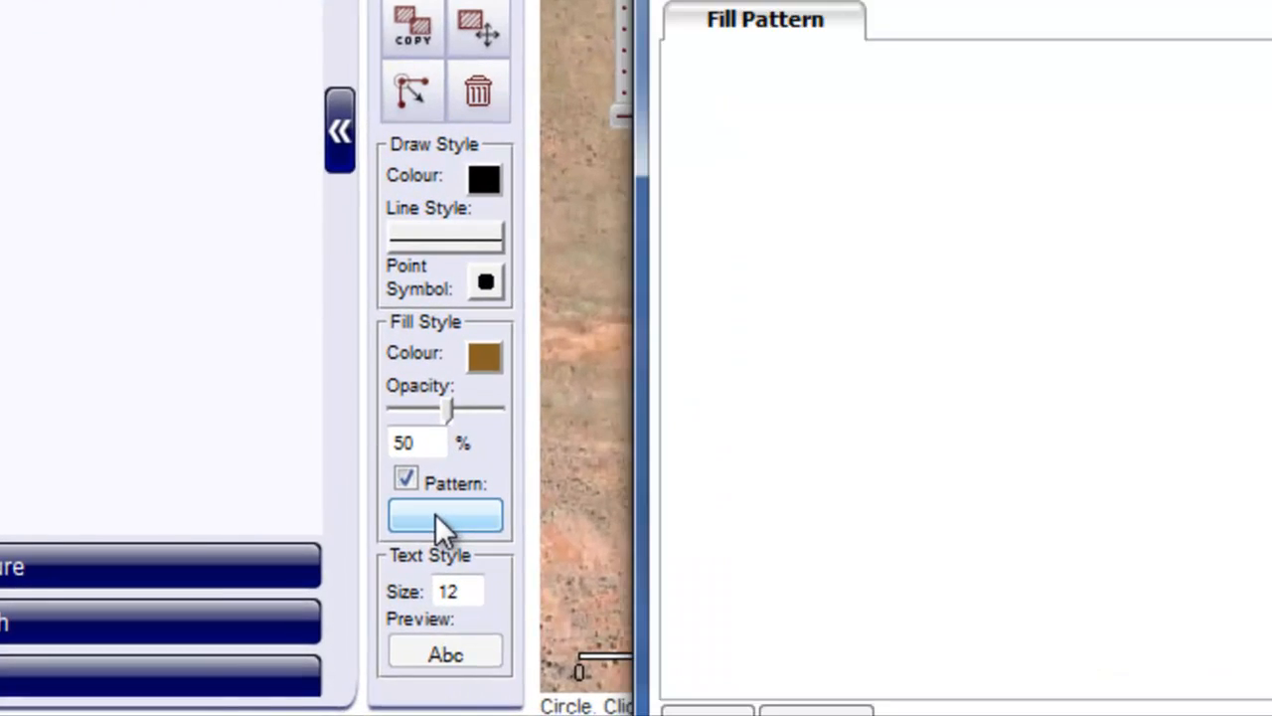
{"action": "left_click", "coordinate": [1113, 227]}
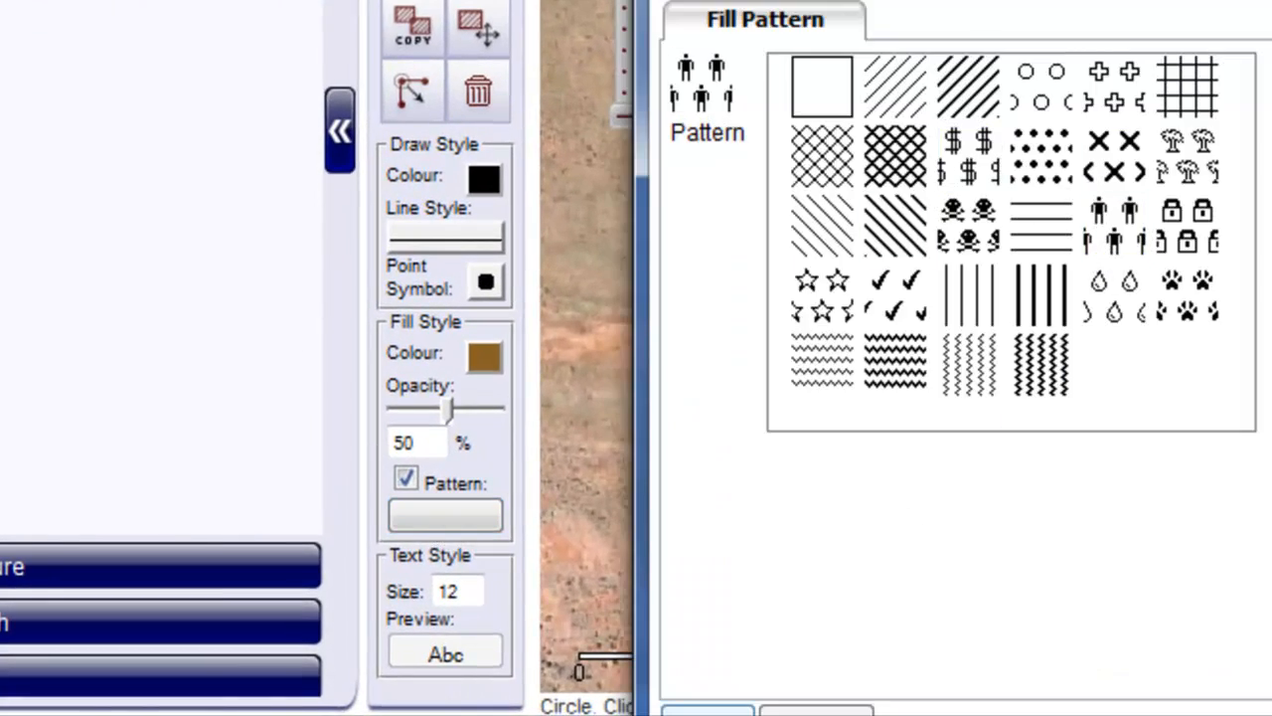
{"action": "left_click", "coordinate": [706, 710]}
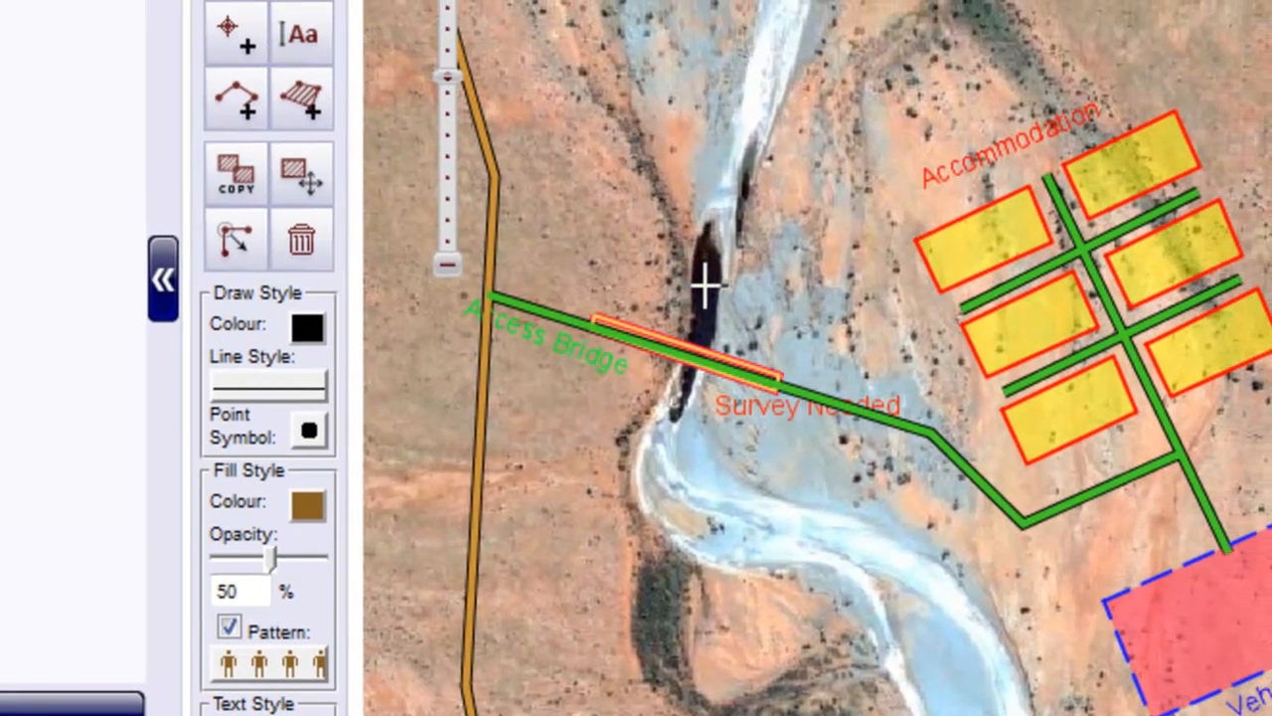
{"action": "left_click_drag", "start_coordinate": [711, 279], "coordinate": [804, 305]}
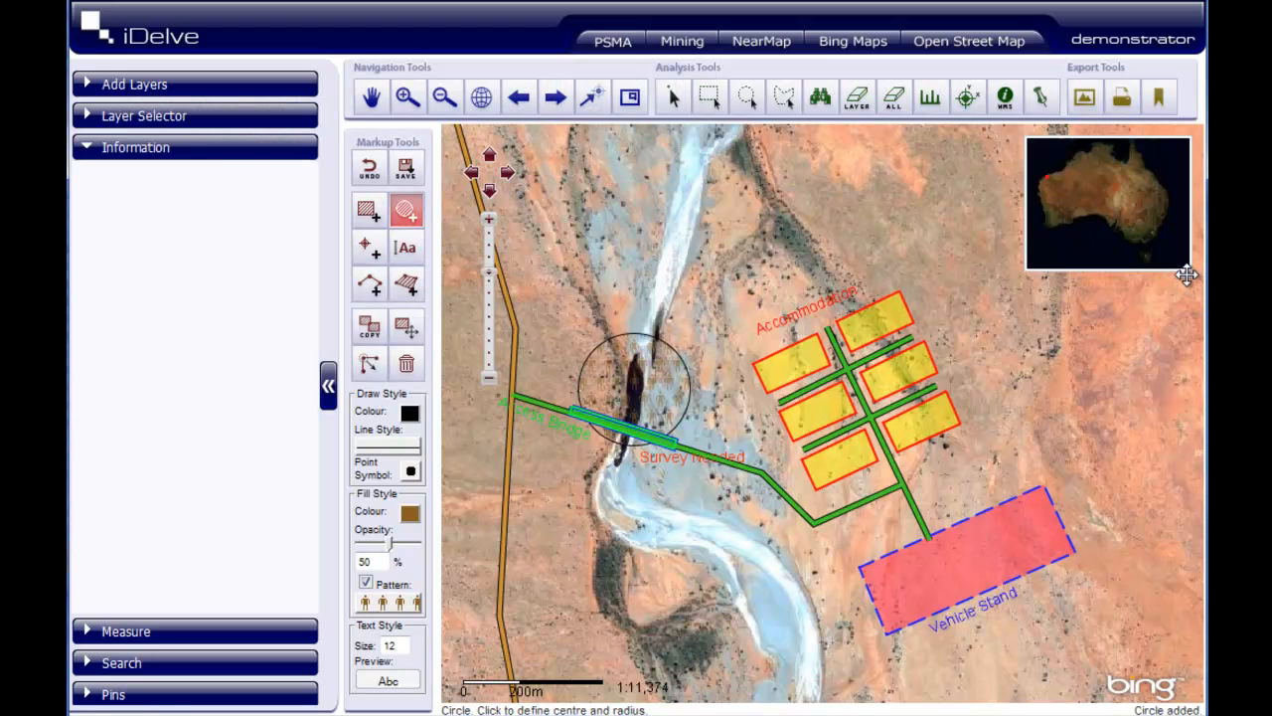
- Move the overview map off the northeastern area and set up a polygon with black fill, 40% opacity and no pattern
{"action": "left_click_drag", "start_coordinate": [1186, 275], "coordinate": [709, 270]}
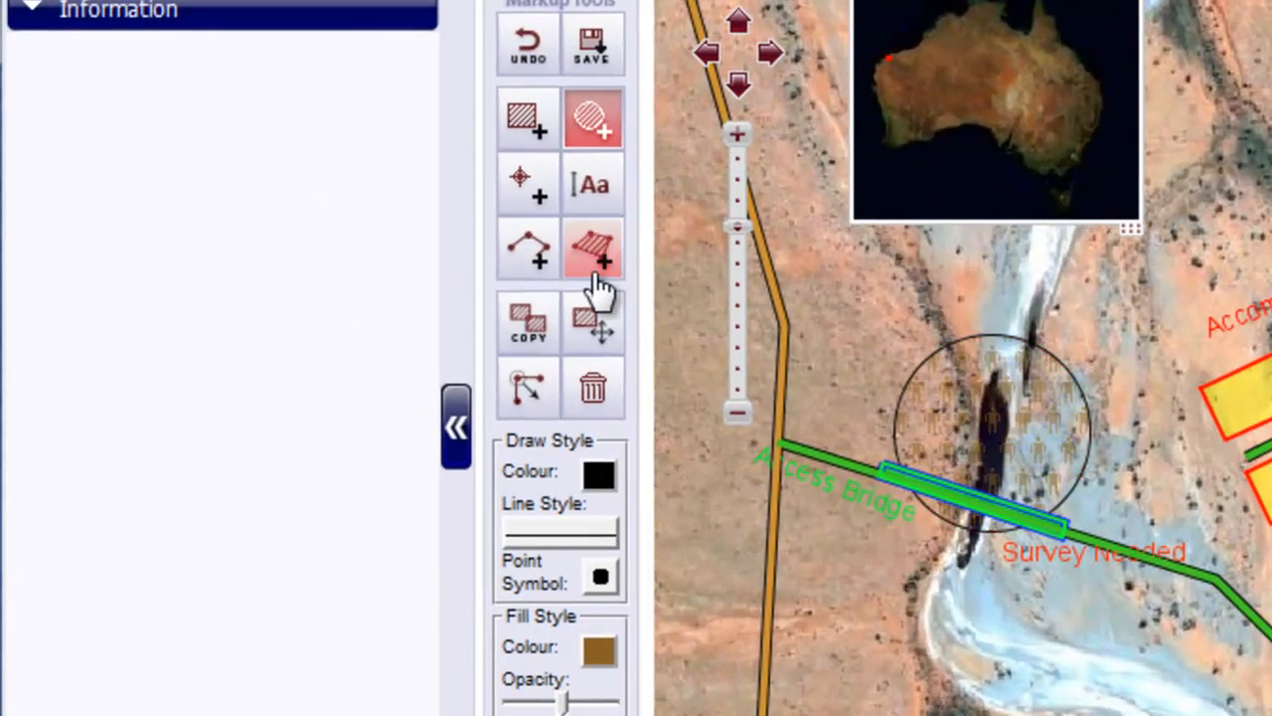
{"action": "left_click", "coordinate": [457, 275]}
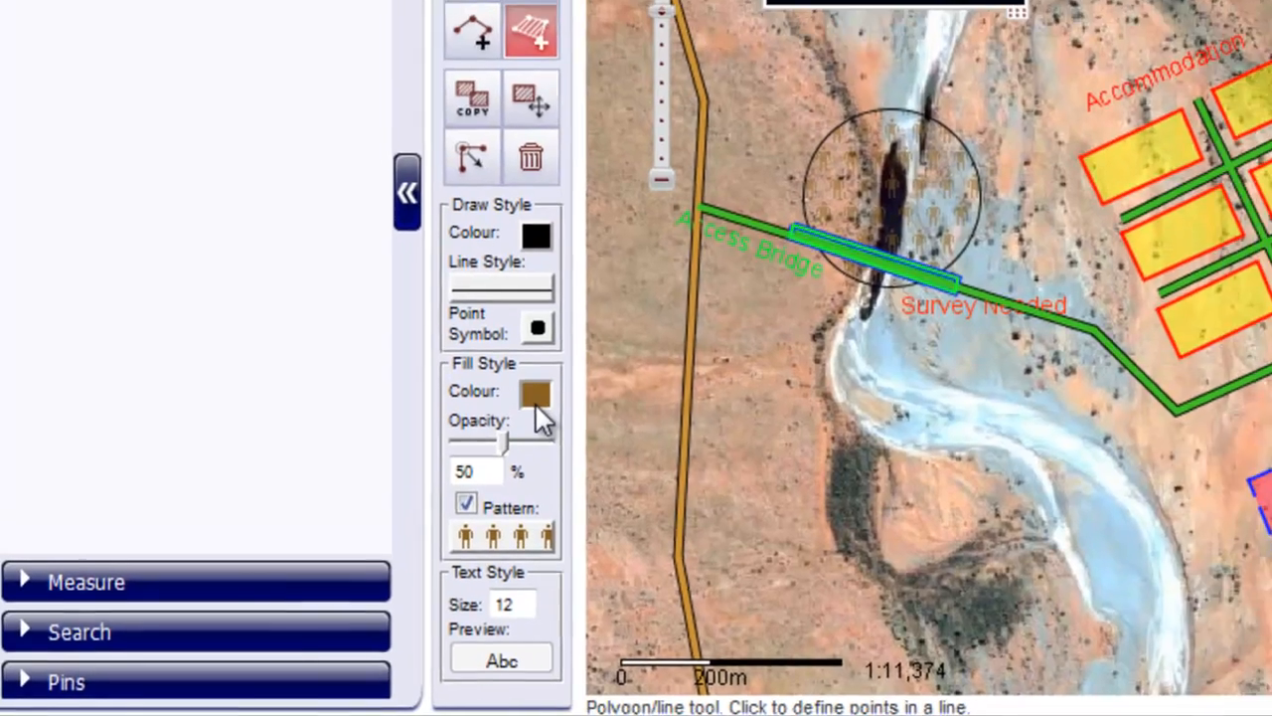
{"action": "left_click", "coordinate": [536, 398]}
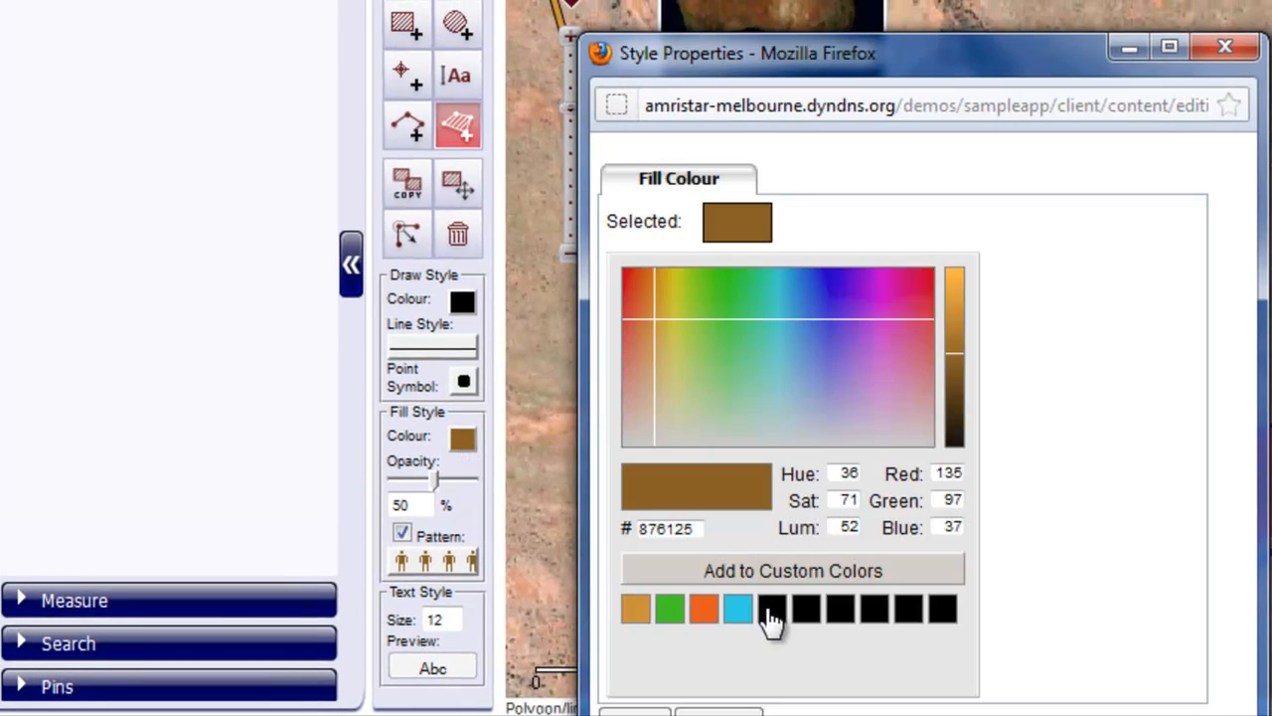
{"action": "left_click", "coordinate": [773, 608]}
{"action": "left_click", "coordinate": [636, 712]}
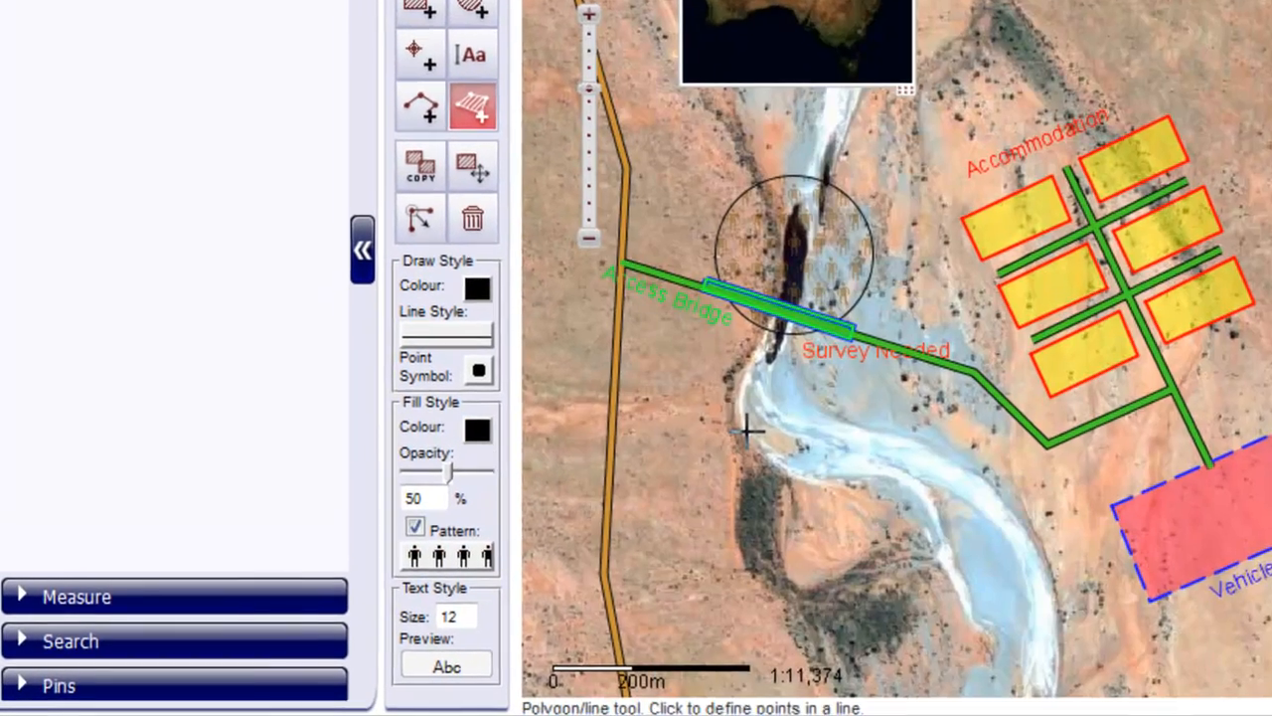
{"action": "left_click_drag", "start_coordinate": [434, 480], "coordinate": [425, 480]}
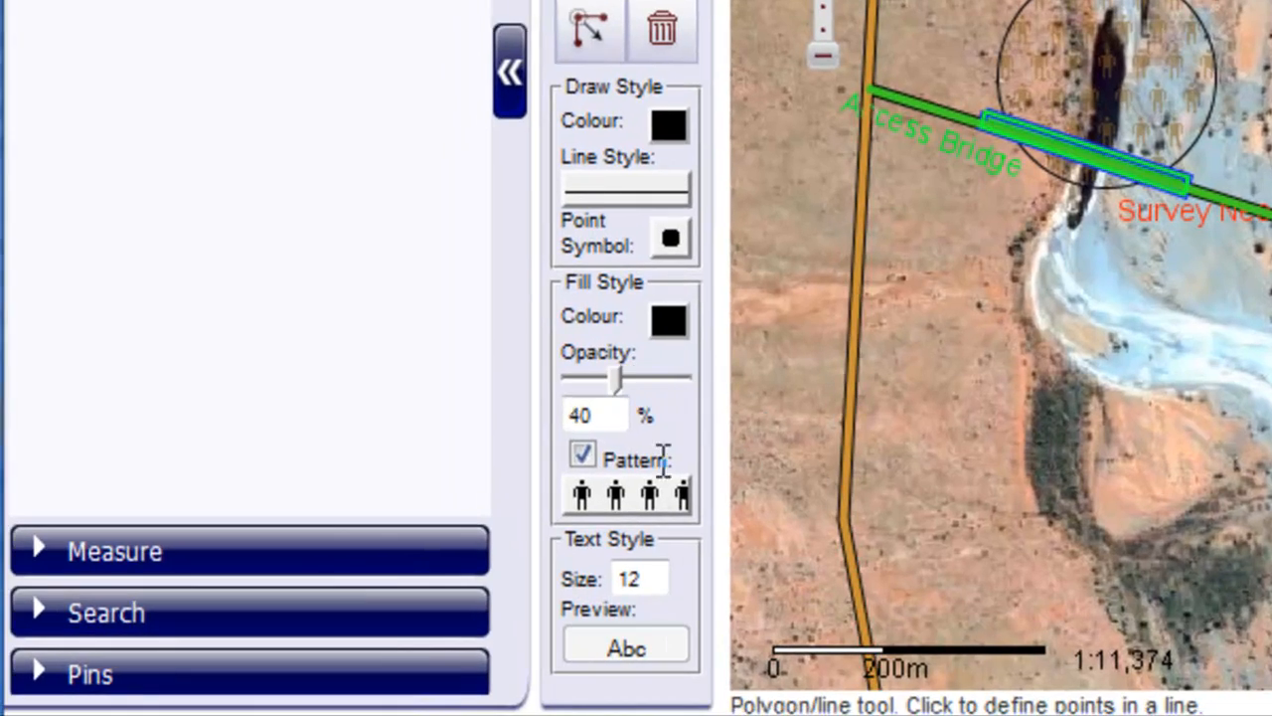
{"action": "left_click", "coordinate": [582, 455]}
{"action": "mouse_move", "coordinate": [616, 379]}
{"action": "left_mouse_down"}
{"action": "mouse_move", "coordinate": [658, 382]}
{"action": "mouse_move", "coordinate": [618, 393]}
{"action": "left_mouse_up"}
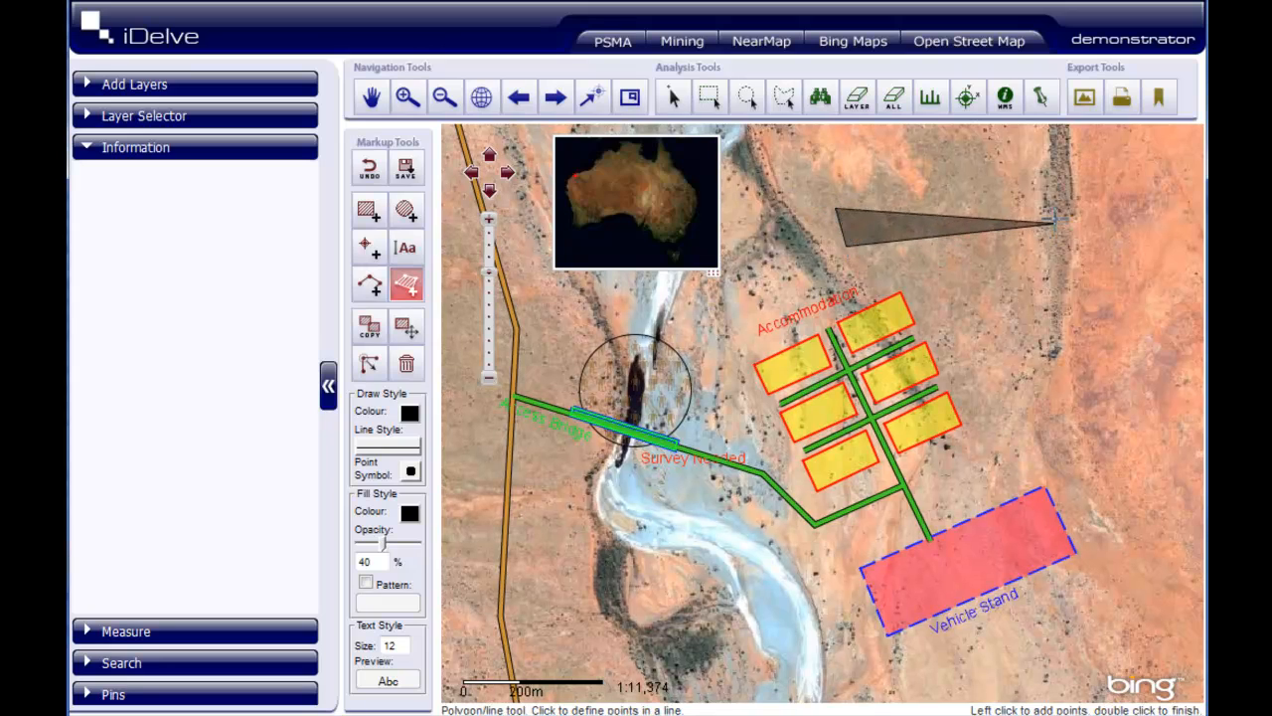
- Draw a long black airstrip-shaped polygon with a small block on its southern edge, northeast of the Accommodation blocks
{"action": "left_click", "coordinate": [1051, 205]}
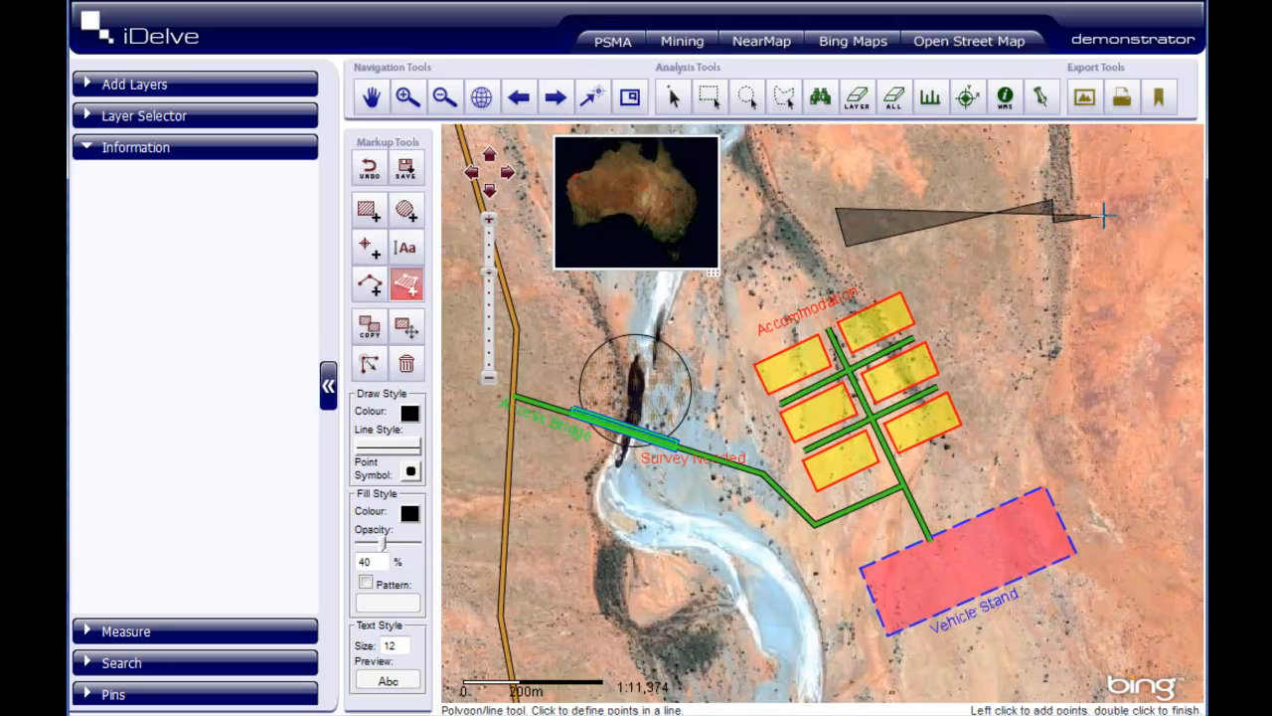
{"action": "left_click", "coordinate": [1104, 214]}
{"action": "left_click", "coordinate": [1172, 178]}
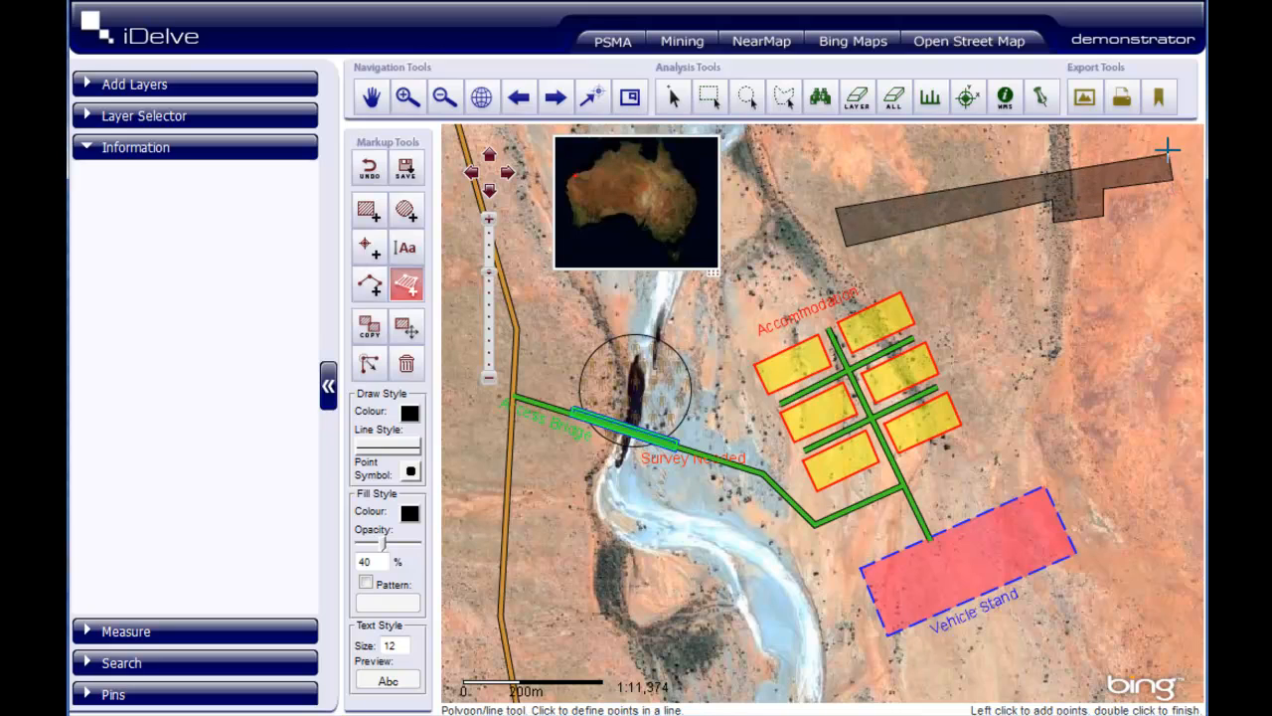
{"action": "double_click", "coordinate": [1173, 147]}
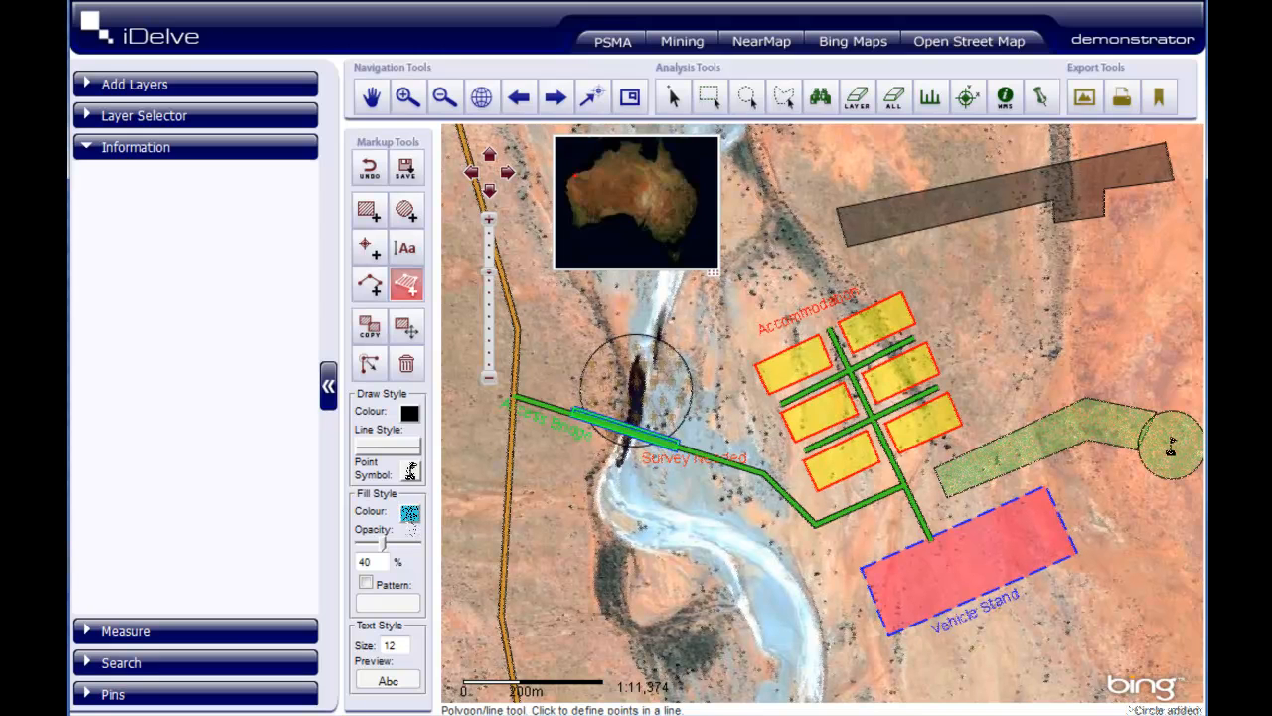
- Draw a light blue 40% opacity polygon enclosing the whole site, from the Access Bridge and Vehicle Stand to the black strip and flag circle
{"action": "left_click", "coordinate": [708, 300]}
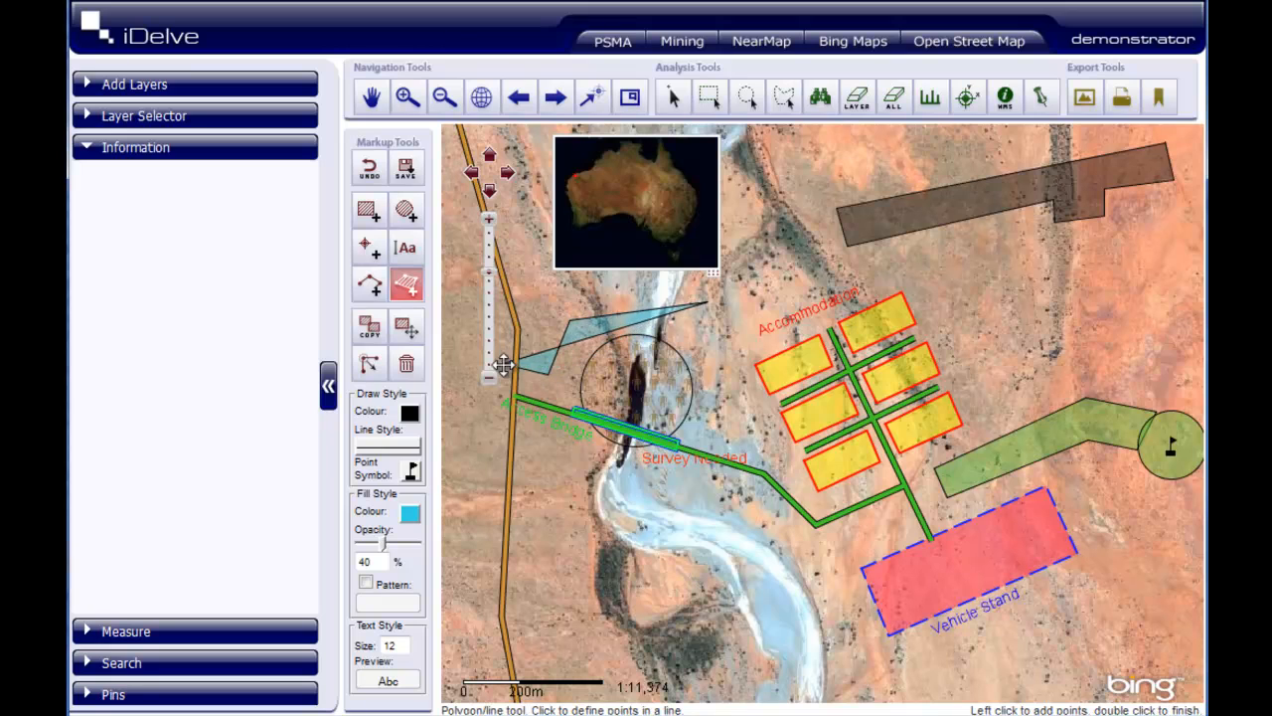
{"action": "left_click", "coordinate": [504, 364]}
{"action": "left_click", "coordinate": [487, 452]}
{"action": "left_click", "coordinate": [755, 529]}
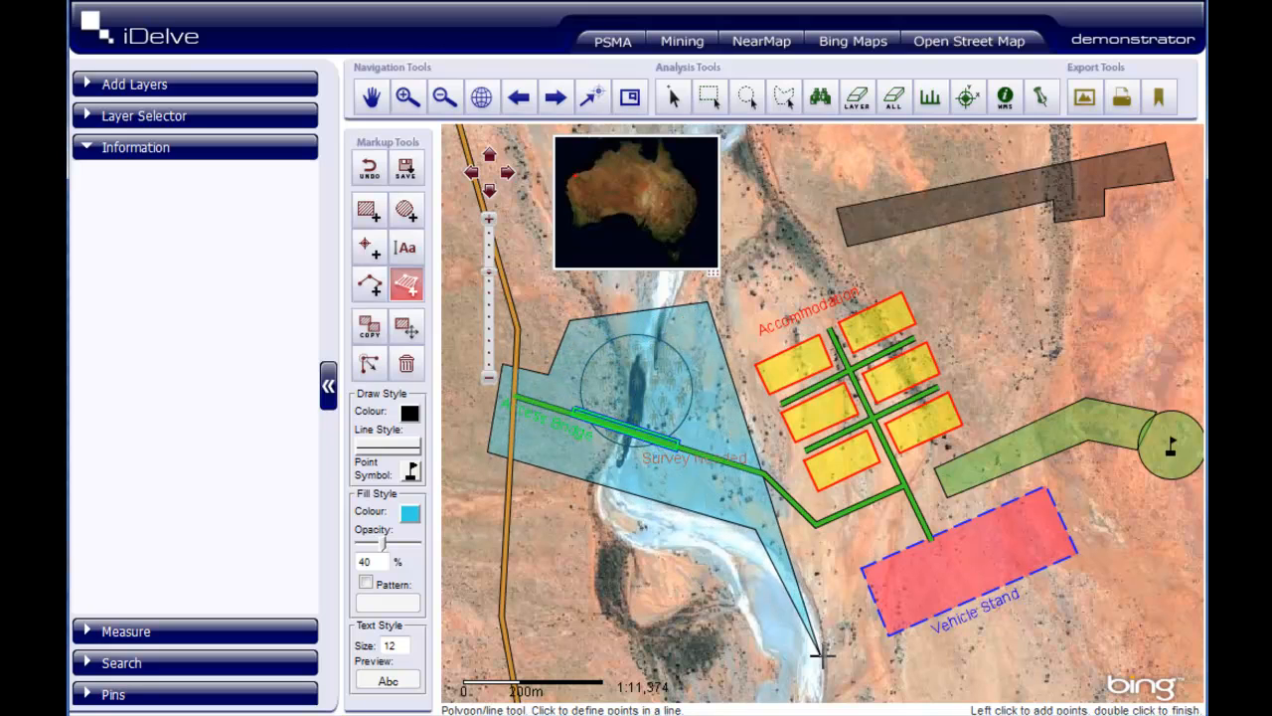
{"action": "left_click", "coordinate": [845, 683]}
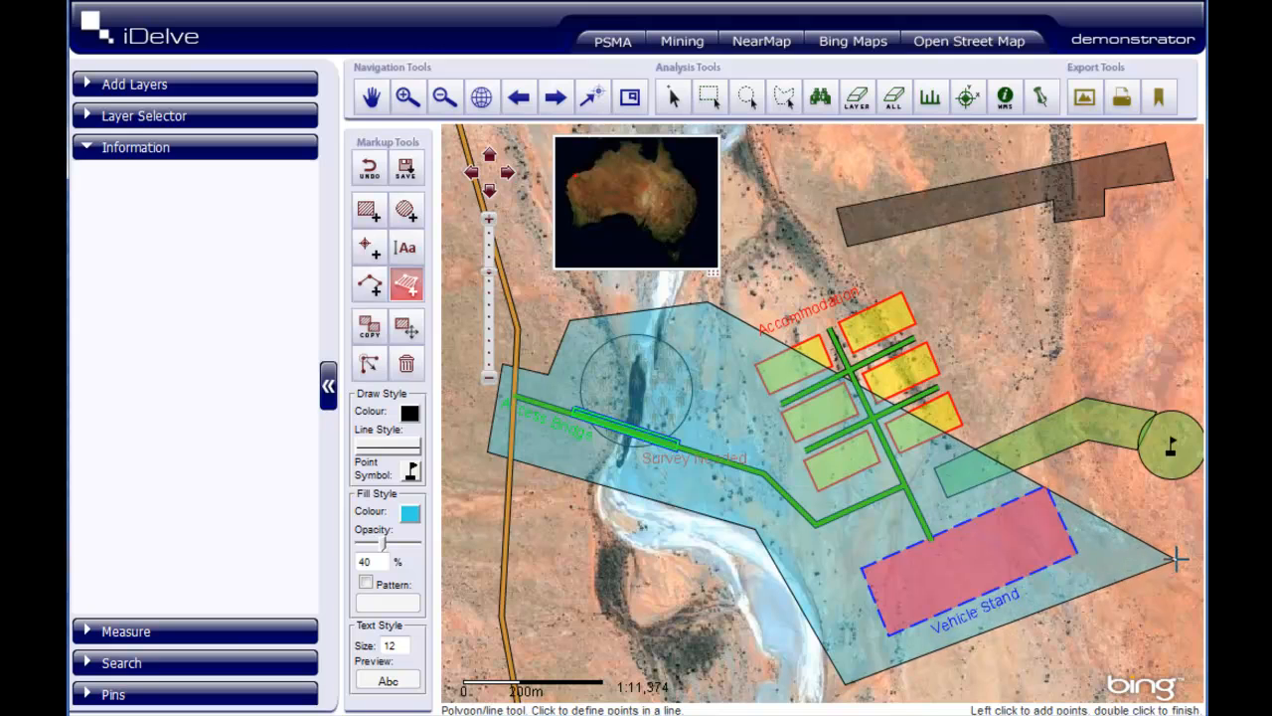
{"action": "left_click", "coordinate": [1174, 559]}
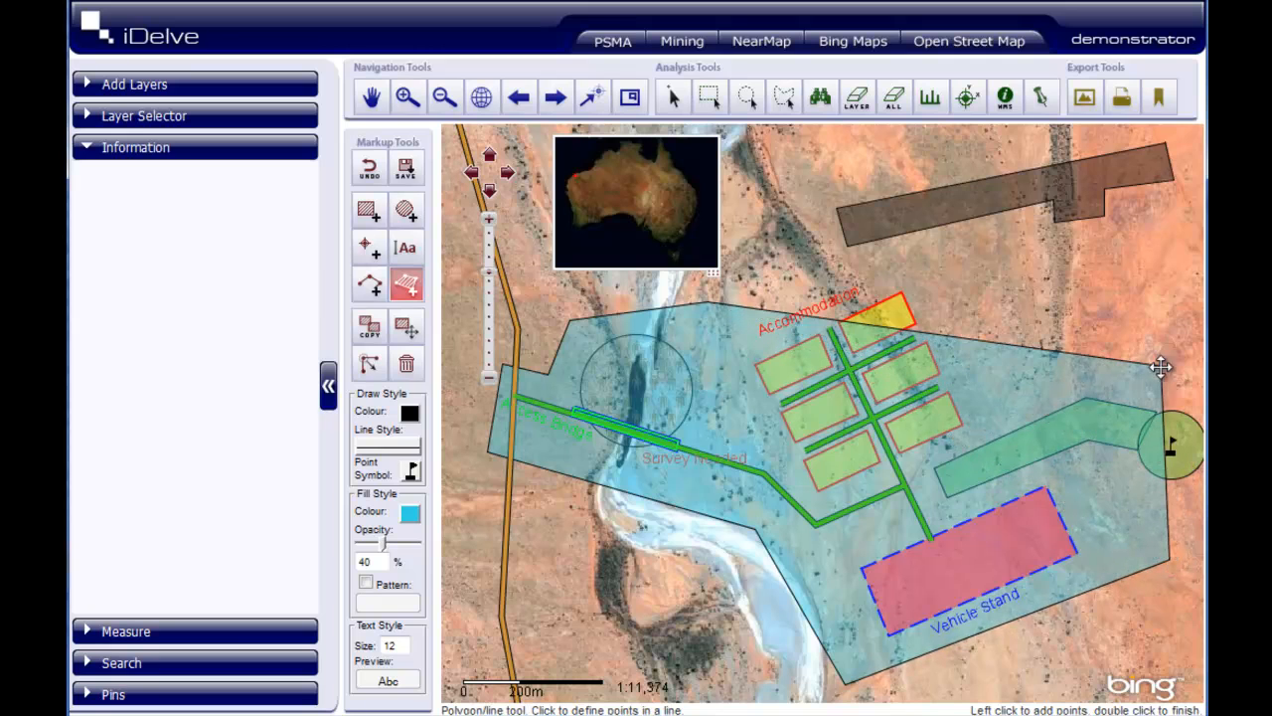
{"action": "left_click_drag", "start_coordinate": [1161, 367], "coordinate": [1114, 371]}
{"action": "left_click", "coordinate": [1189, 428]}
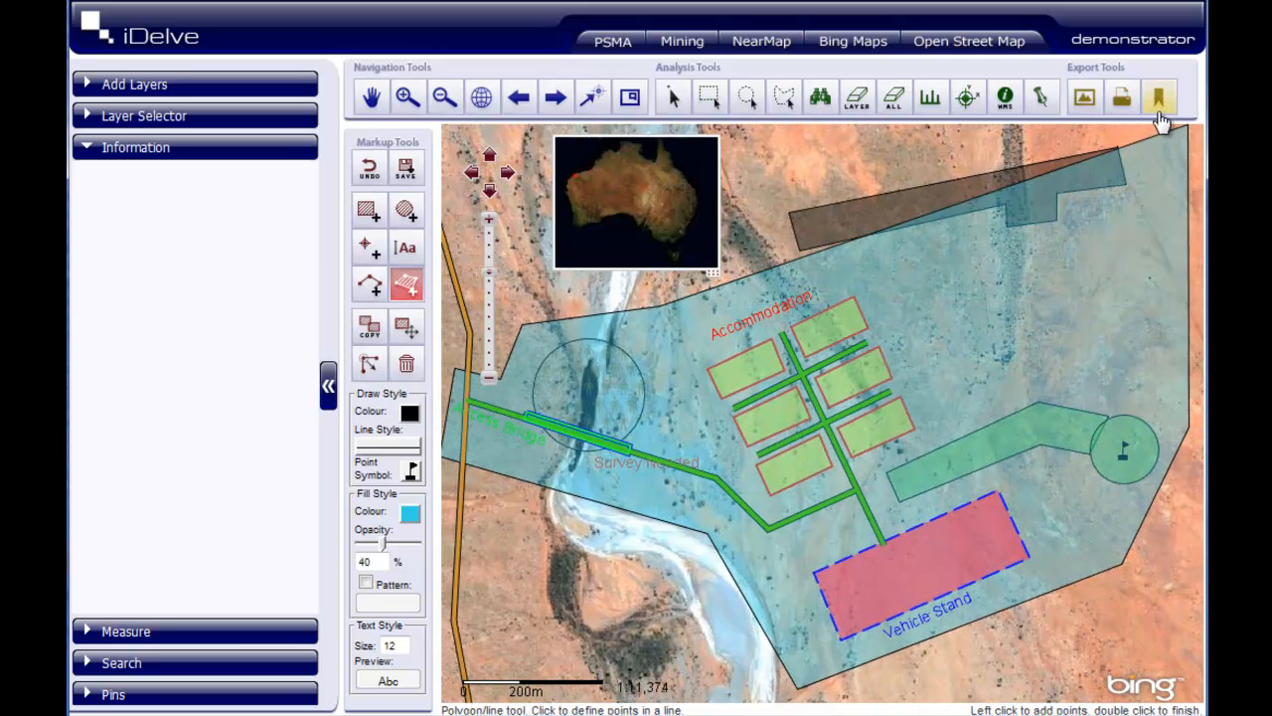
{"action": "left_click", "coordinate": [1133, 134]}
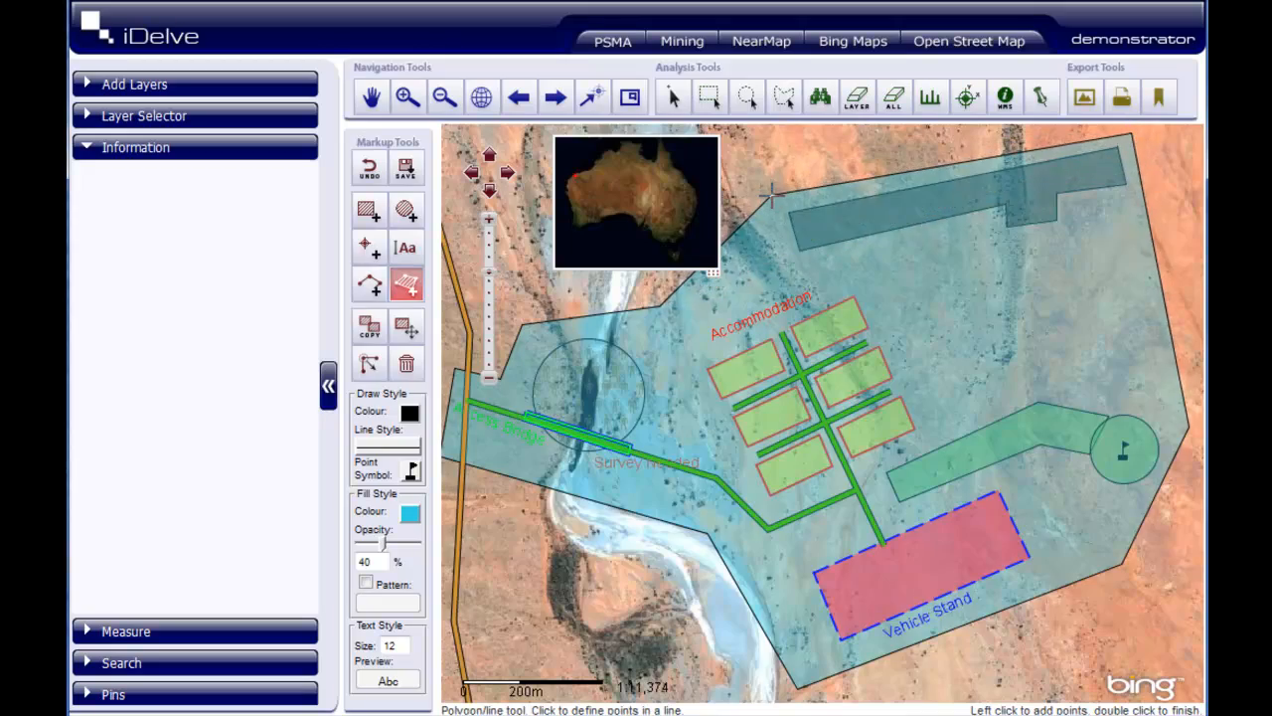
{"action": "double_click", "coordinate": [770, 195]}
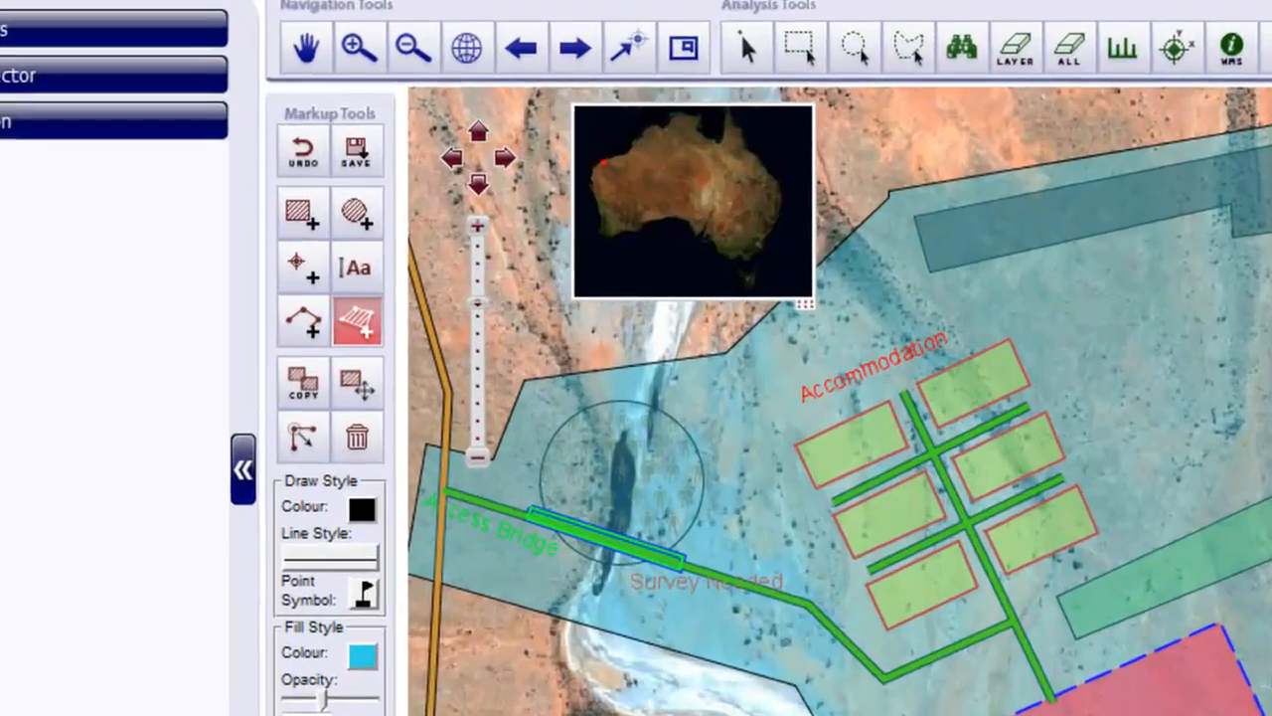
- Label the black strip polygon "Possible Airfield" and the patterned circle over the river "Possible Aboriginal"
{"action": "left_click", "coordinate": [358, 264]}
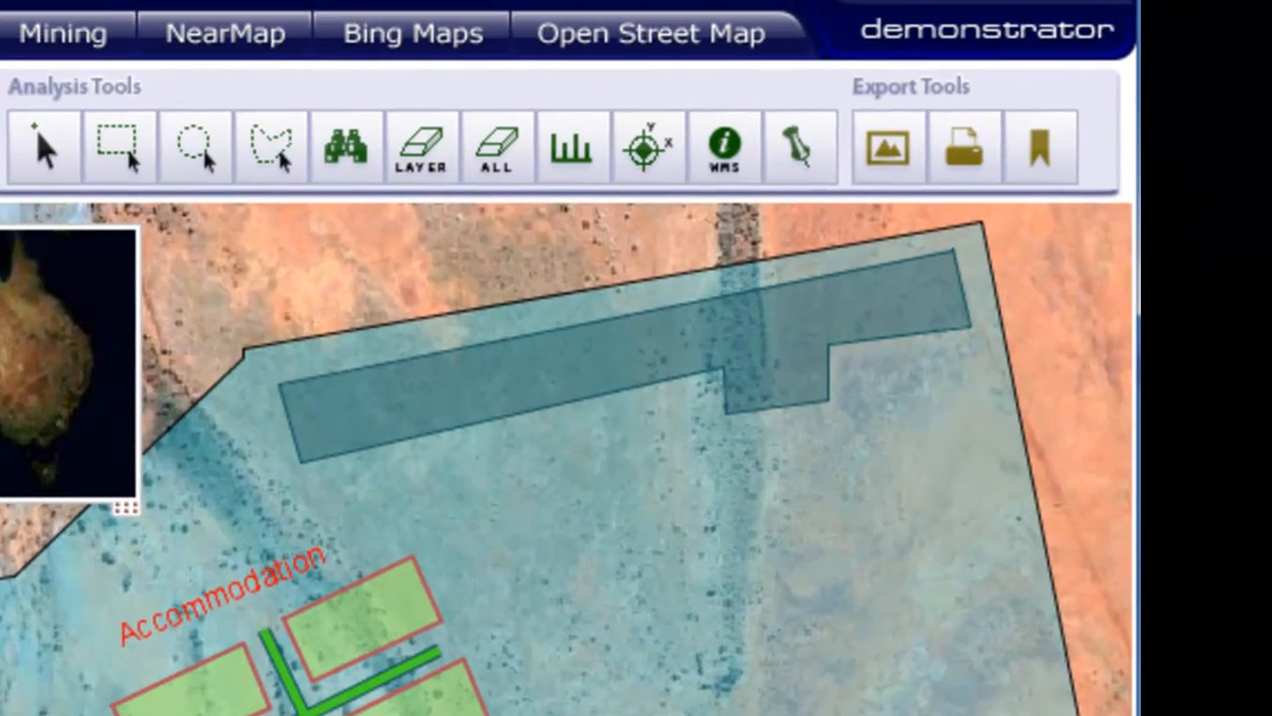
{"action": "left_click", "coordinate": [507, 528]}
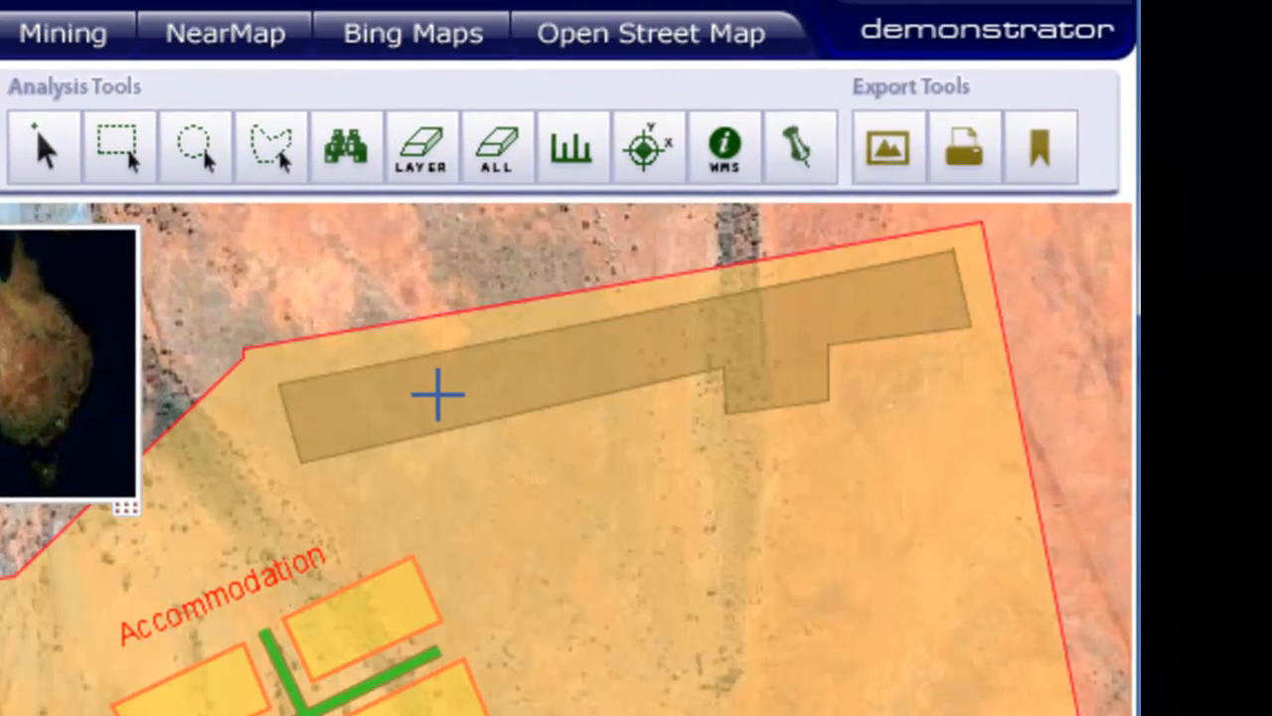
{"action": "left_click", "coordinate": [446, 383]}
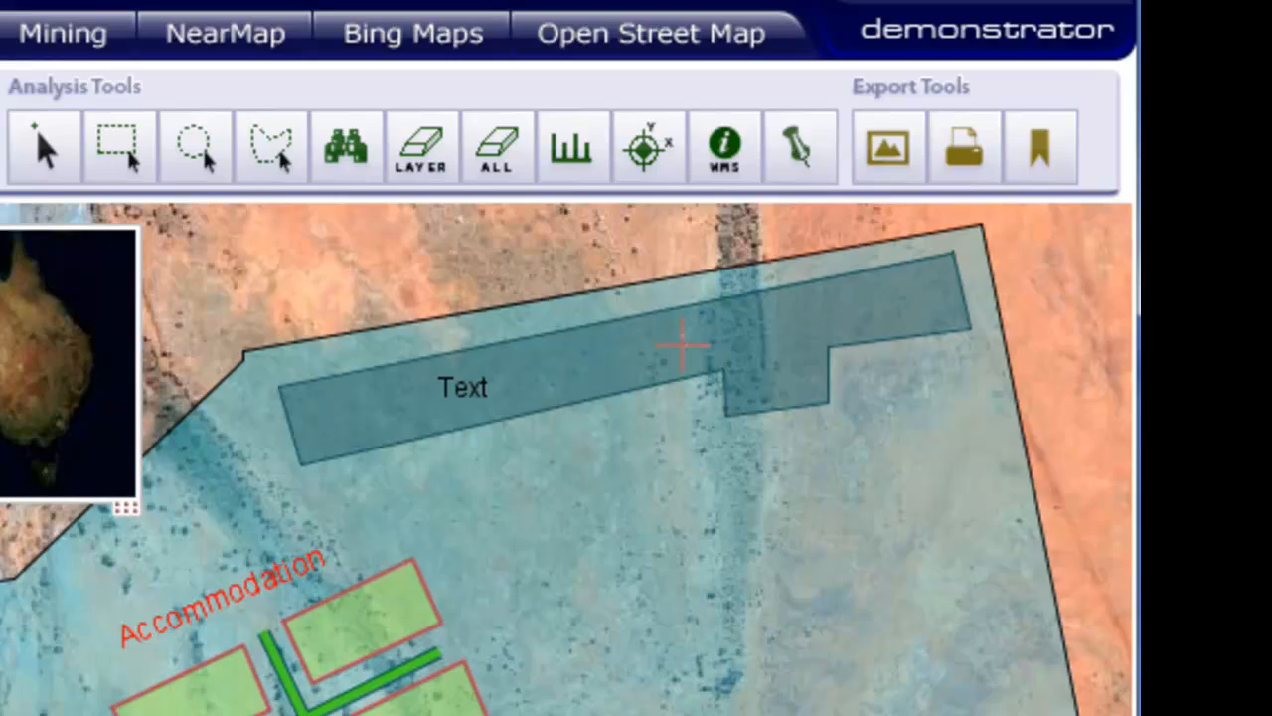
{"action": "type", "text": "Possible"}
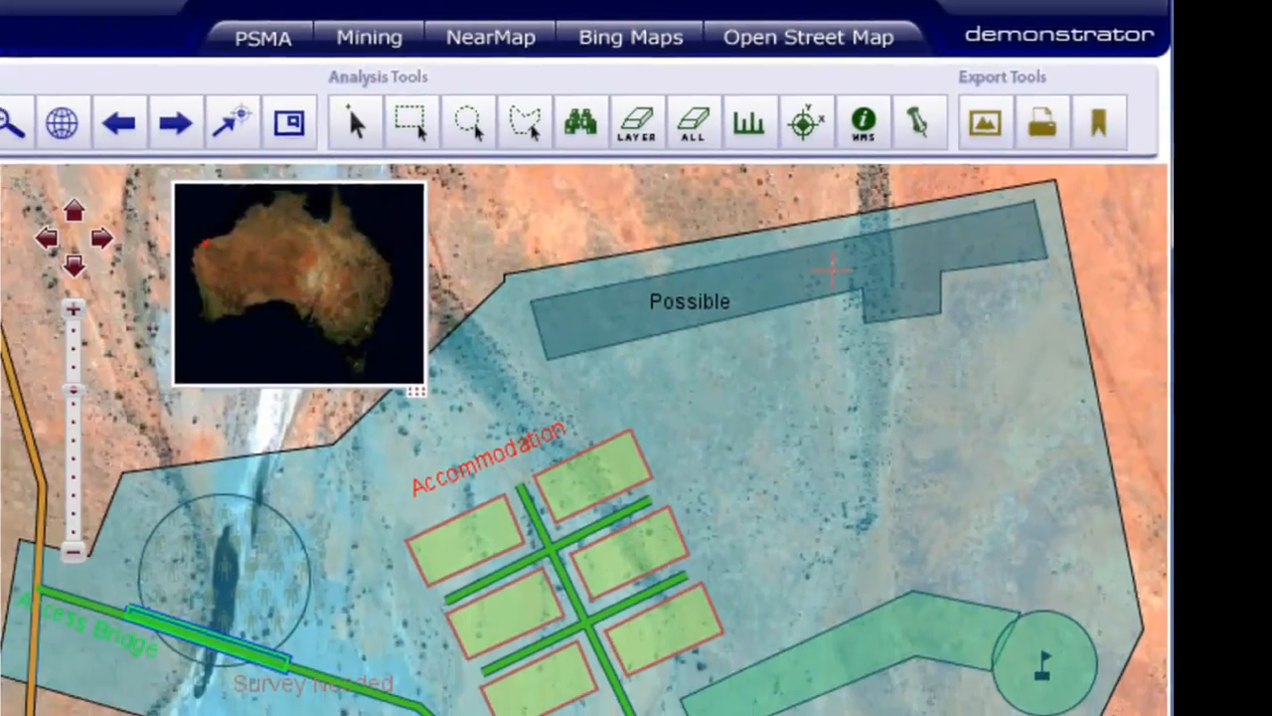
{"action": "type", "text": " Airfield"}
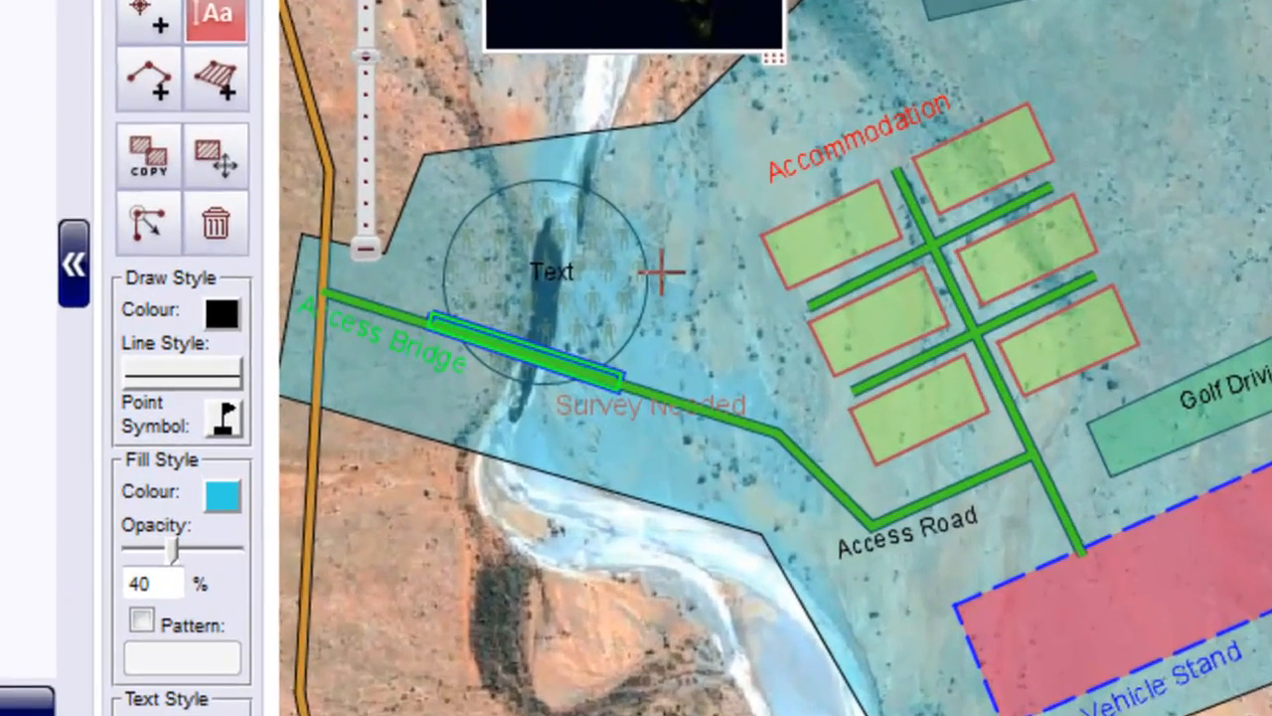
{"action": "type", "text": "Poss"}
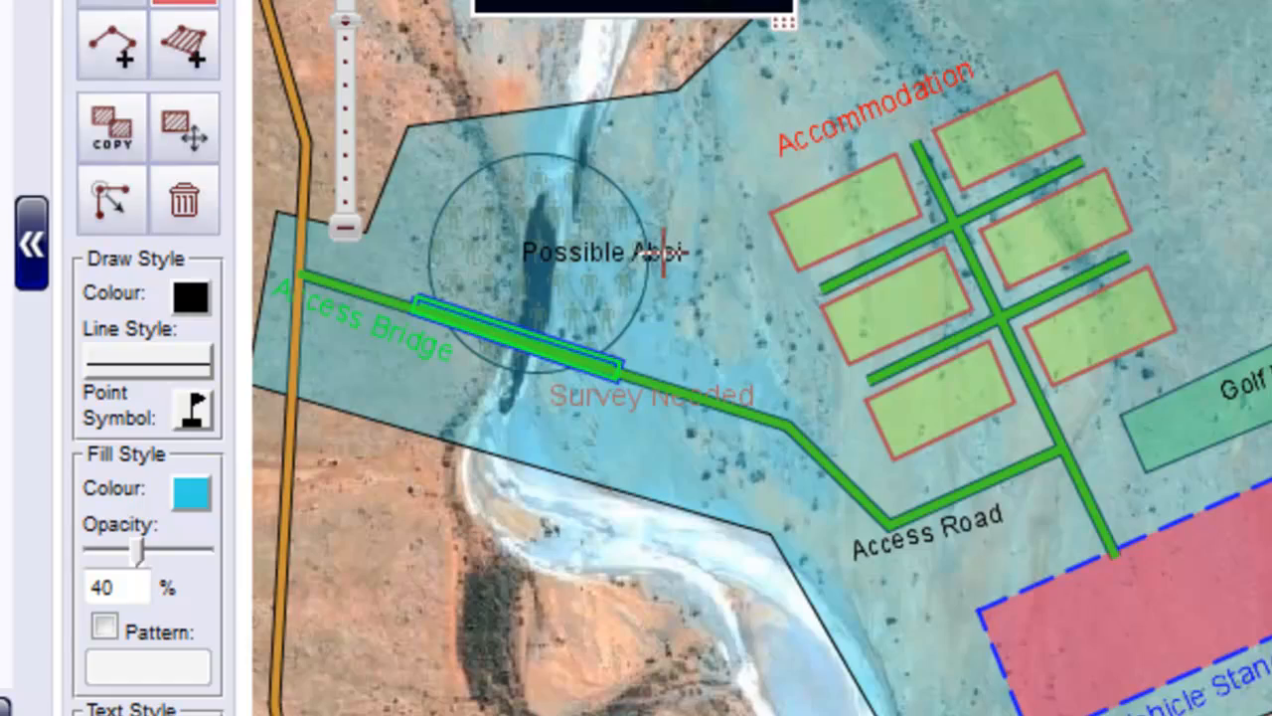
{"action": "type", "text": "ible Aboriginal"}
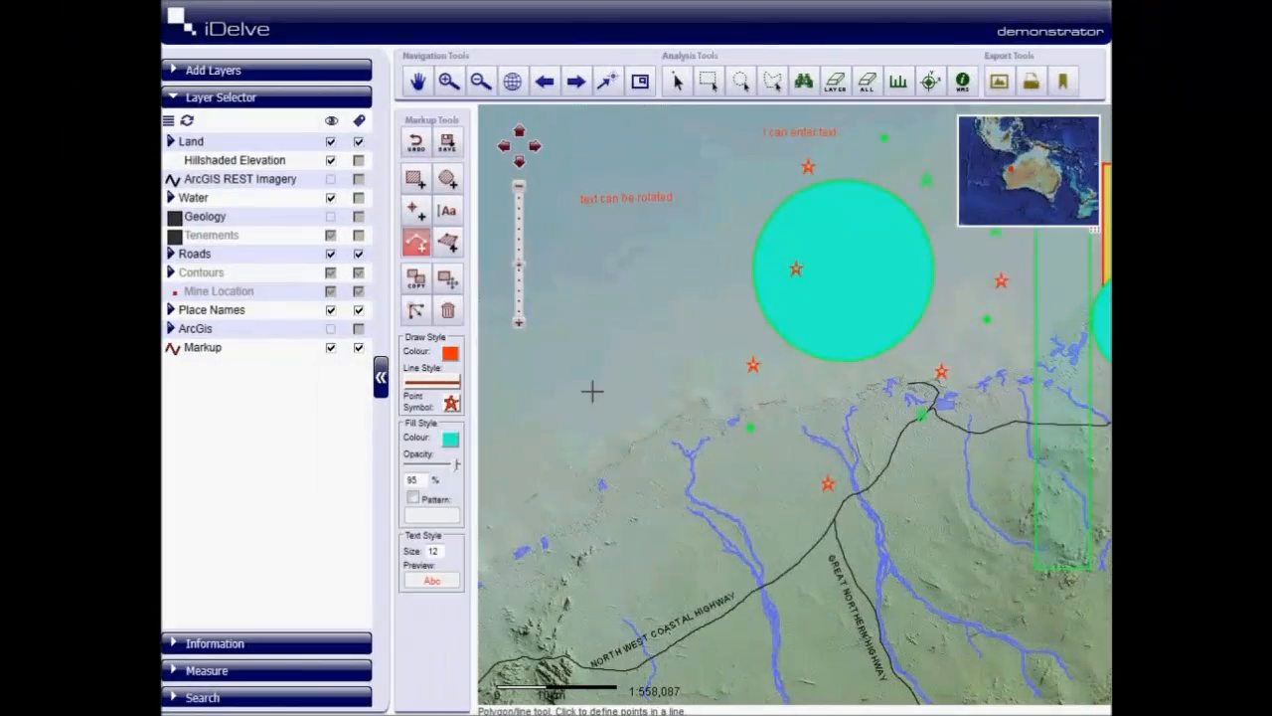
- Draw an open solid orange-red polyline off the coast, plus a smaller one inside it in a long-dashed line style
{"action": "left_click", "coordinate": [573, 393]}
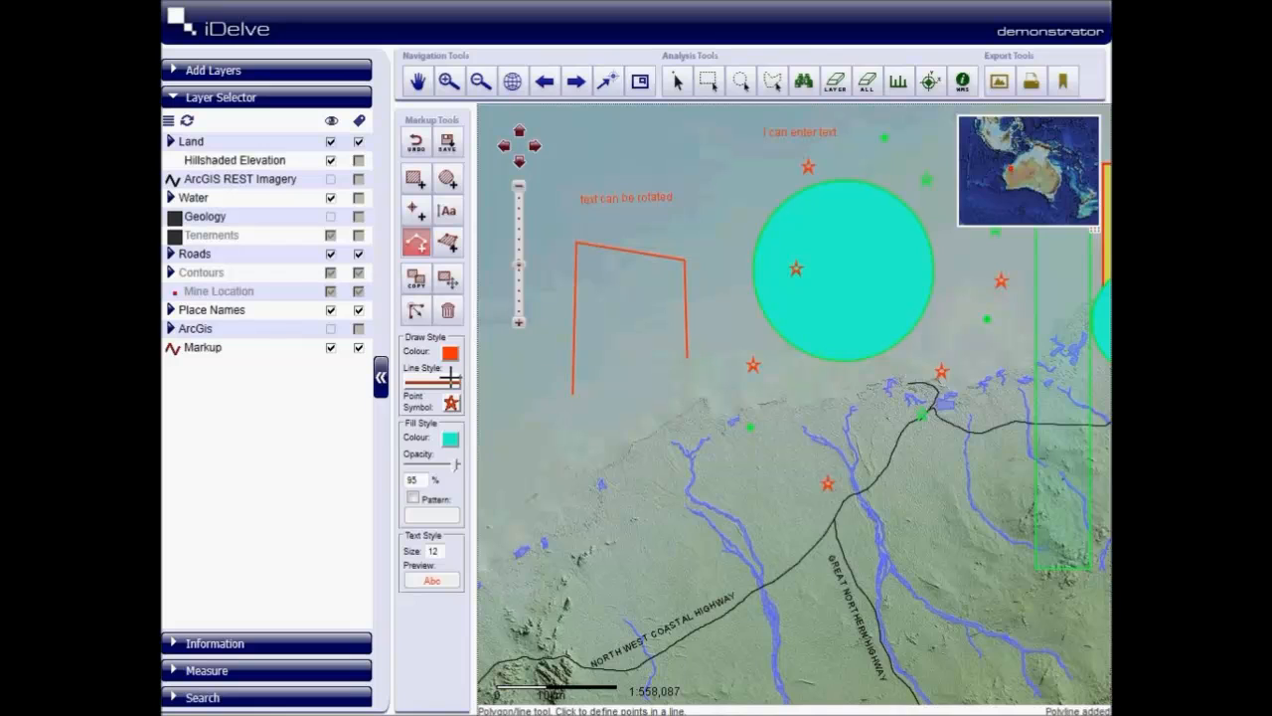
{"action": "left_click", "coordinate": [451, 378]}
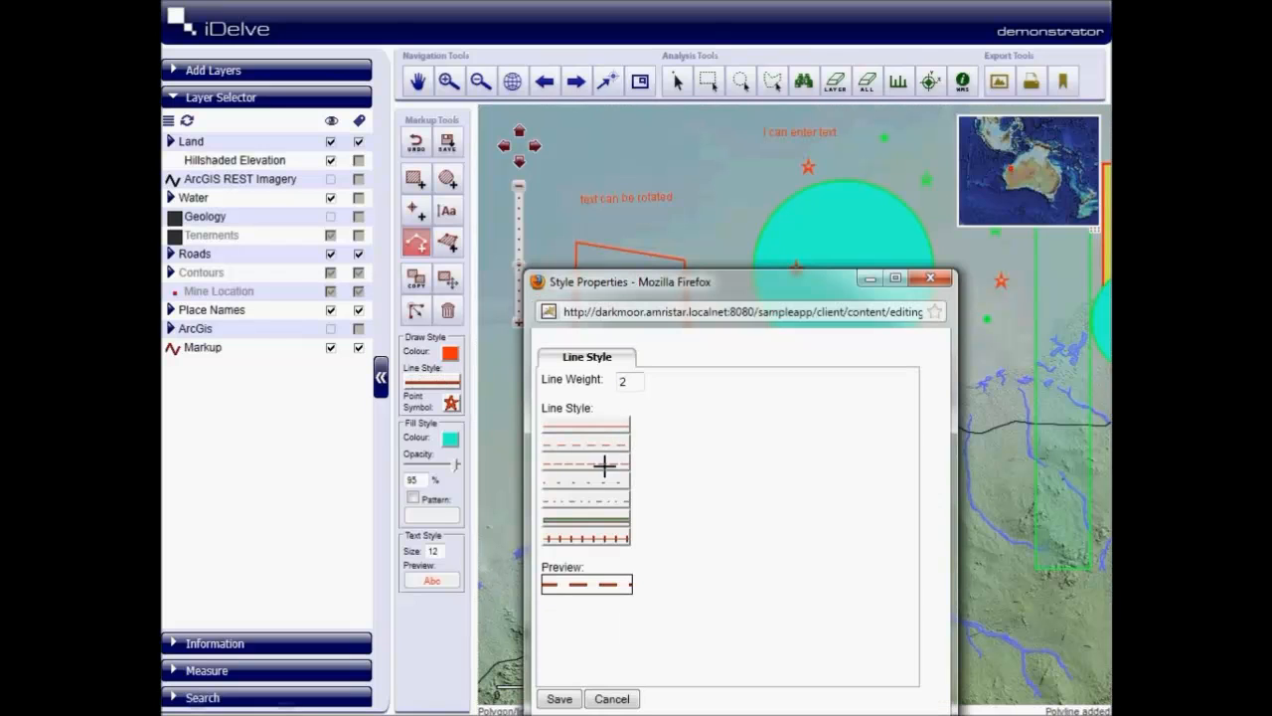
{"action": "left_click", "coordinate": [560, 699]}
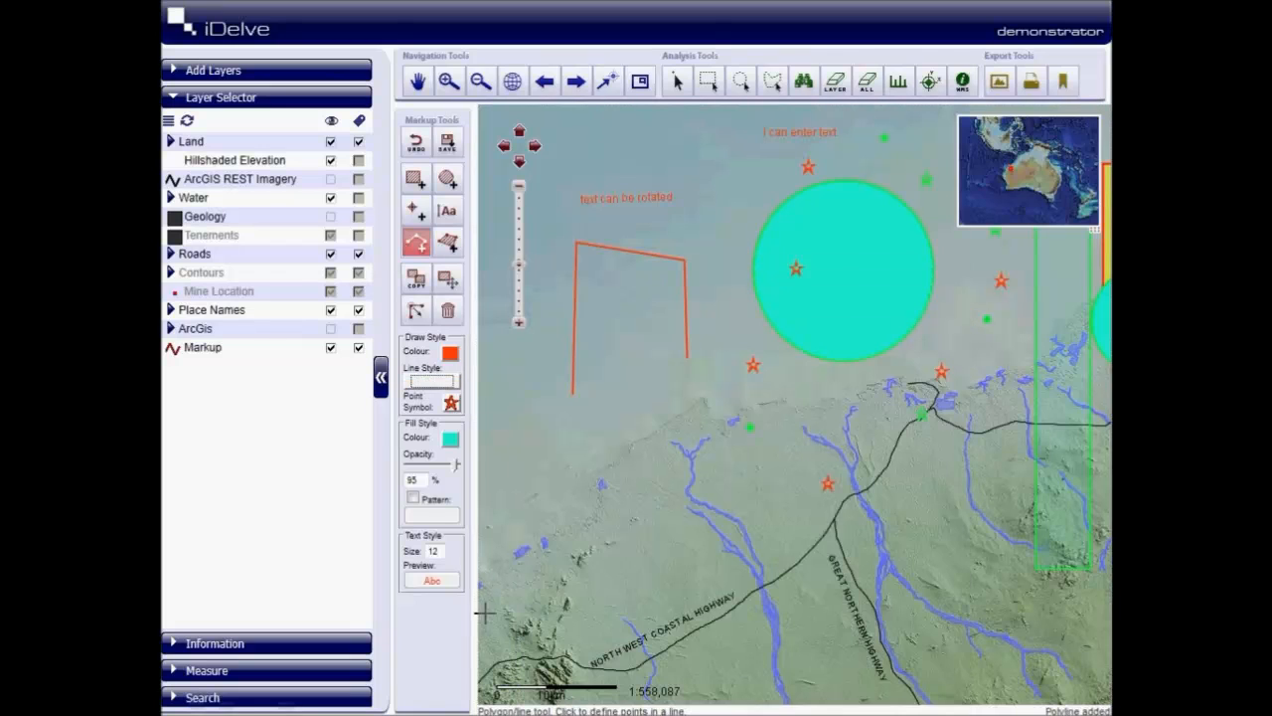
{"action": "left_click", "coordinate": [603, 406]}
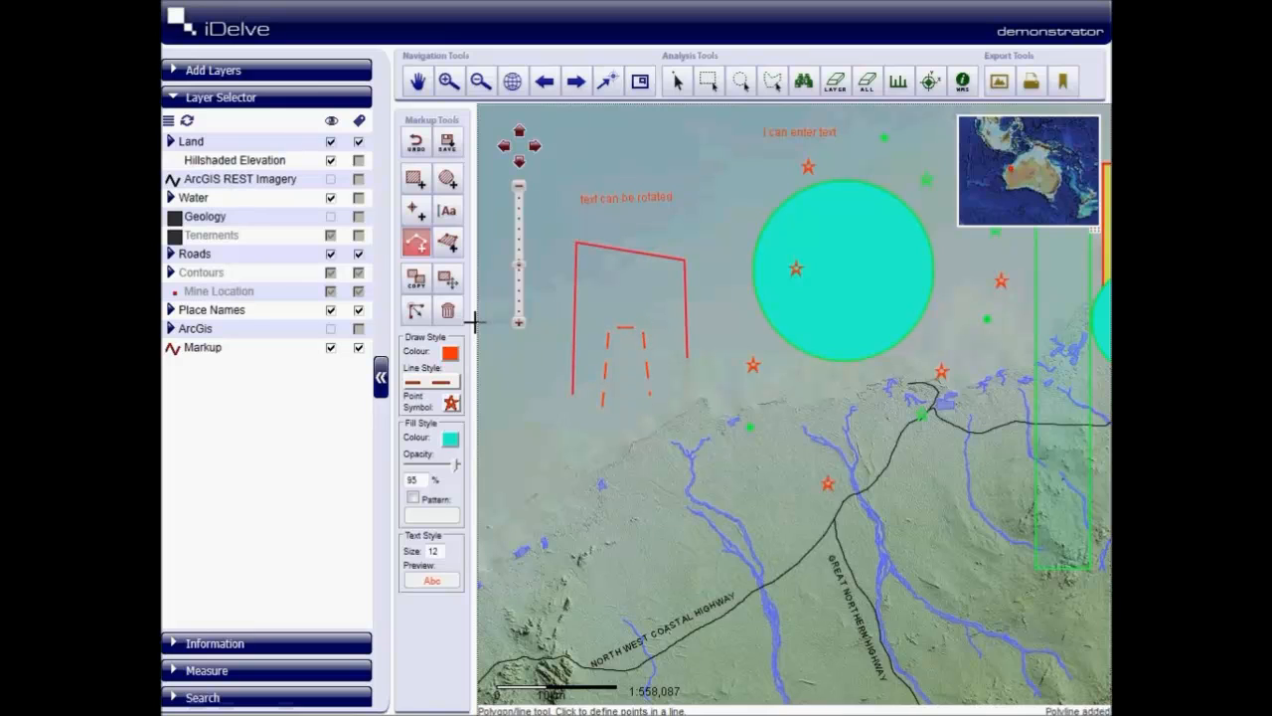
- Enable a patterned fill for new polygons and choose the dollar-sign pattern
{"action": "left_click", "coordinate": [447, 242]}
{"action": "left_click_drag", "start_coordinate": [610, 460], "coordinate": [829, 463]}
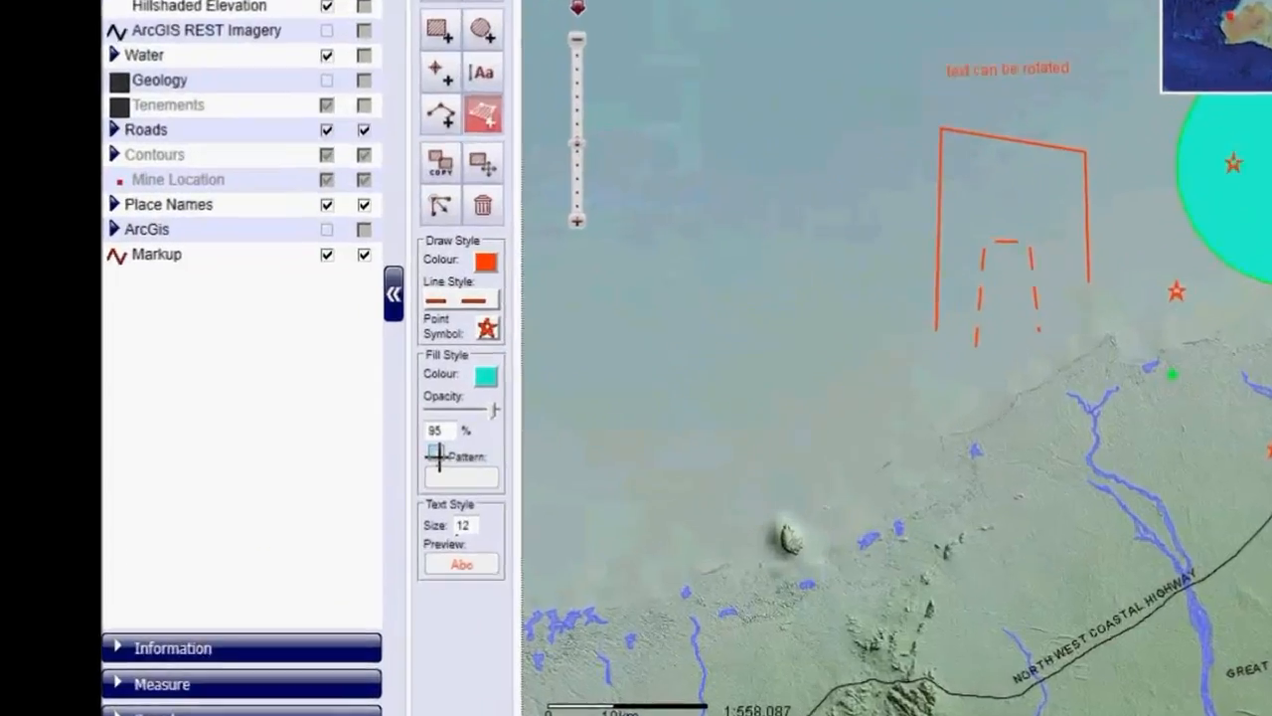
{"action": "left_click", "coordinate": [413, 497]}
{"action": "left_click", "coordinate": [432, 514]}
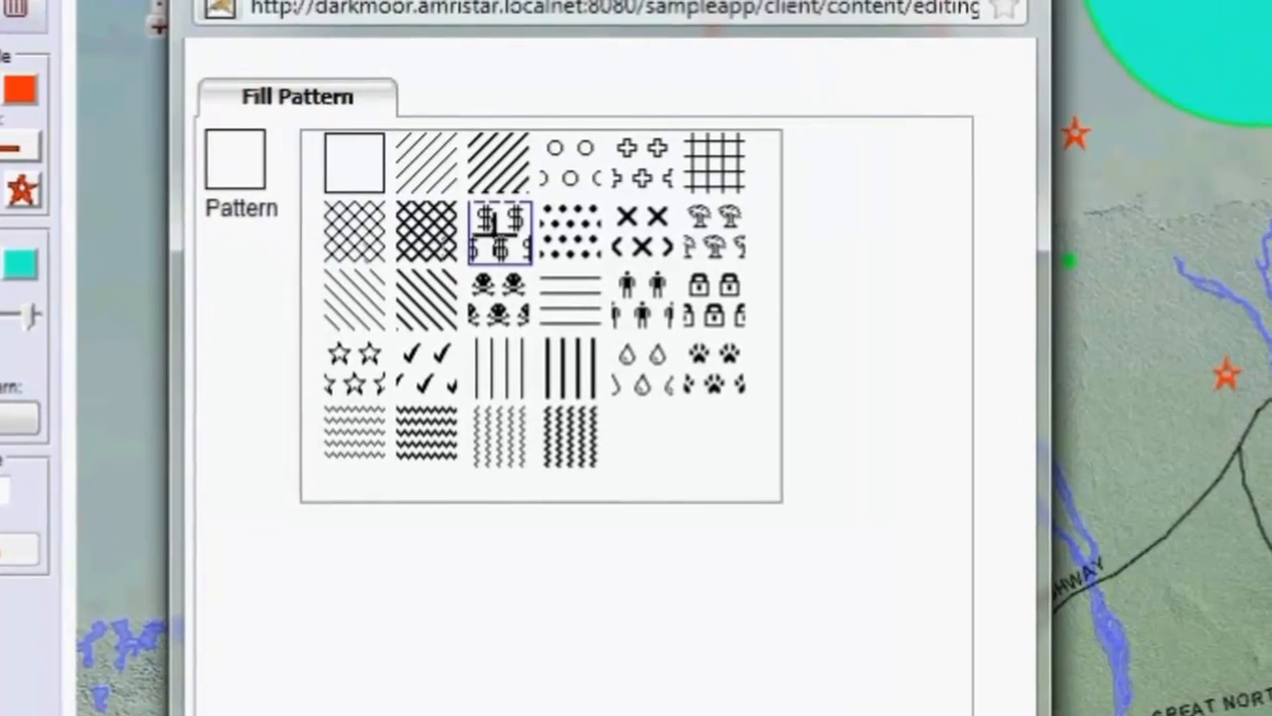
{"action": "left_click", "coordinate": [494, 228]}
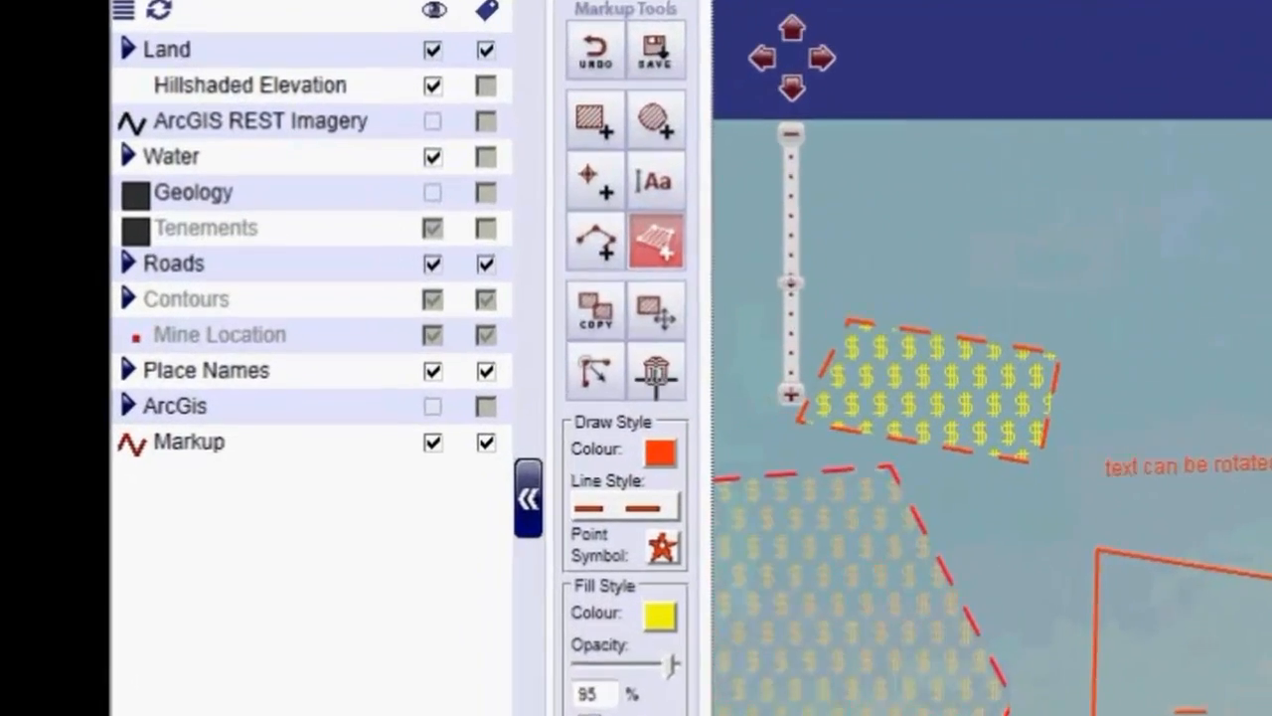
- Copy the small yellow dollar-patterned polygon twice to the north, and copy the large turquoise circle in the current dollar-pattern style
{"action": "left_click", "coordinate": [595, 311]}
{"action": "left_click_drag", "start_coordinate": [973, 403], "coordinate": [1004, 162]}
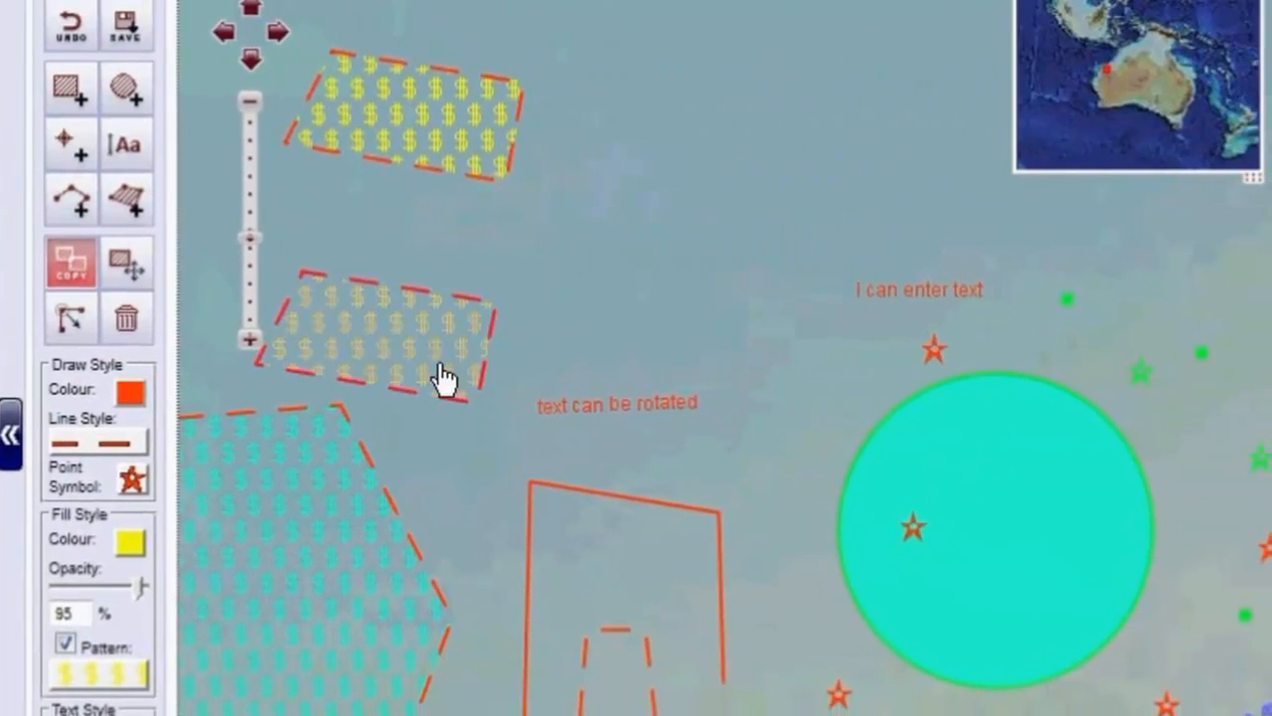
{"action": "left_click_drag", "start_coordinate": [623, 398], "coordinate": [873, 176]}
{"action": "left_click_drag", "start_coordinate": [1179, 511], "coordinate": [948, 305]}
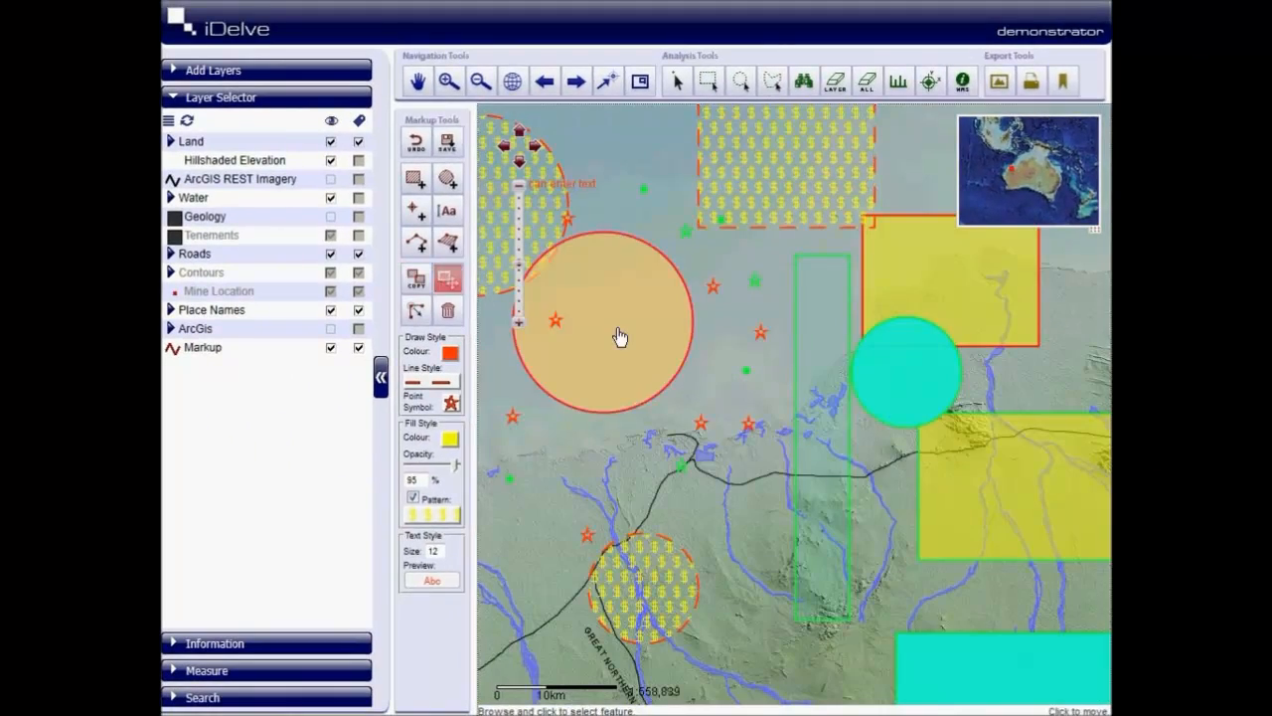
- Move the large turquoise circle southeast onto the coast and the dollar-patterned rectangle southwest, directly north of the circle
{"action": "left_click_drag", "start_coordinate": [619, 335], "coordinate": [722, 437]}
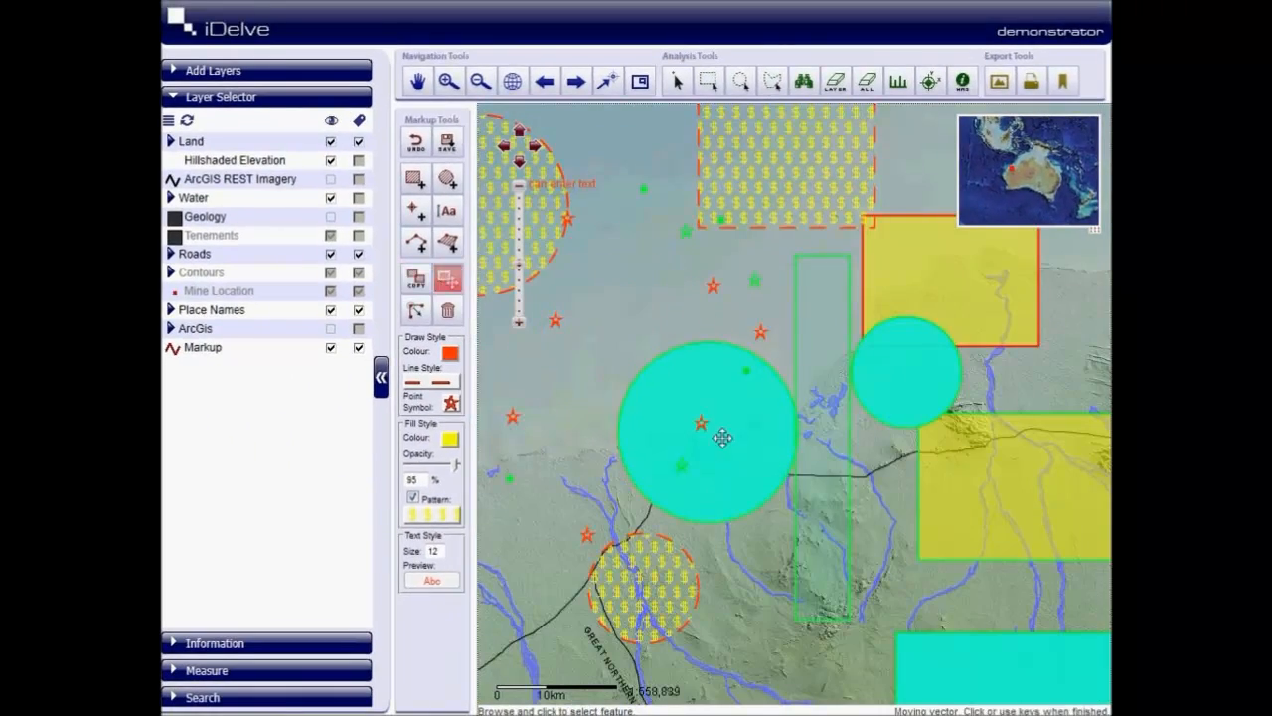
{"action": "left_click_drag", "start_coordinate": [752, 193], "coordinate": [596, 332]}
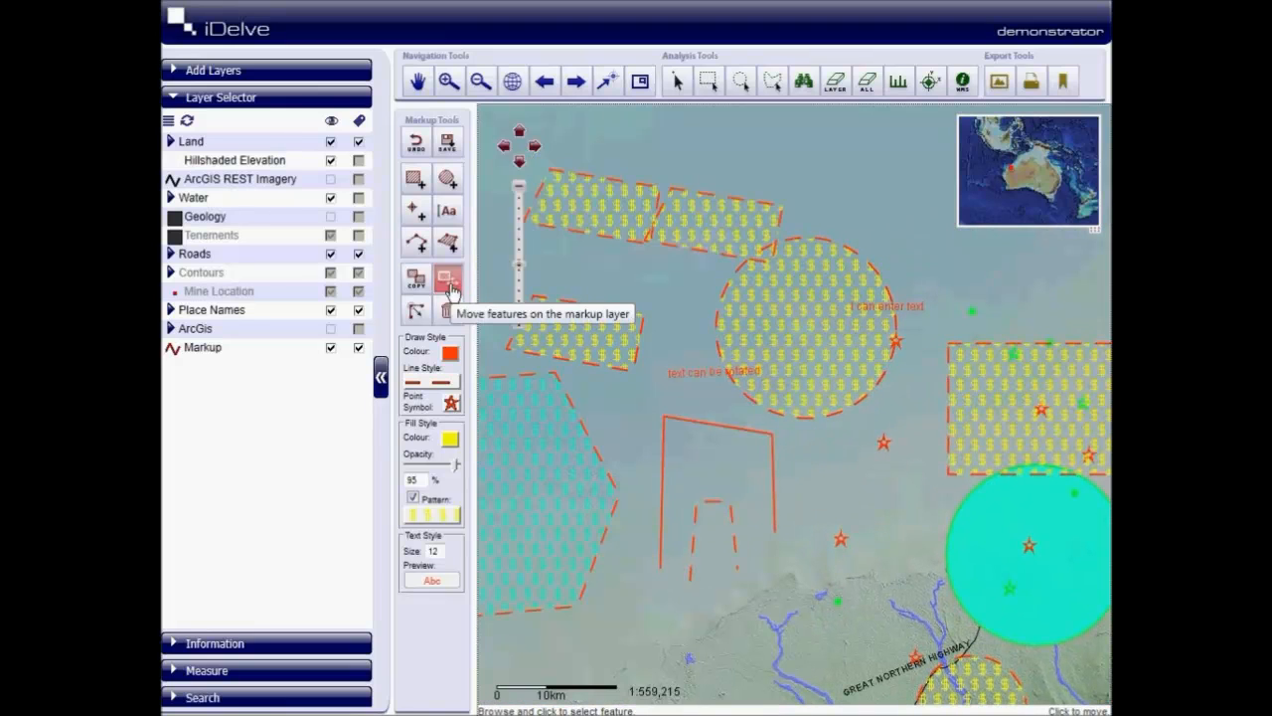
{"action": "left_click", "coordinate": [448, 283]}
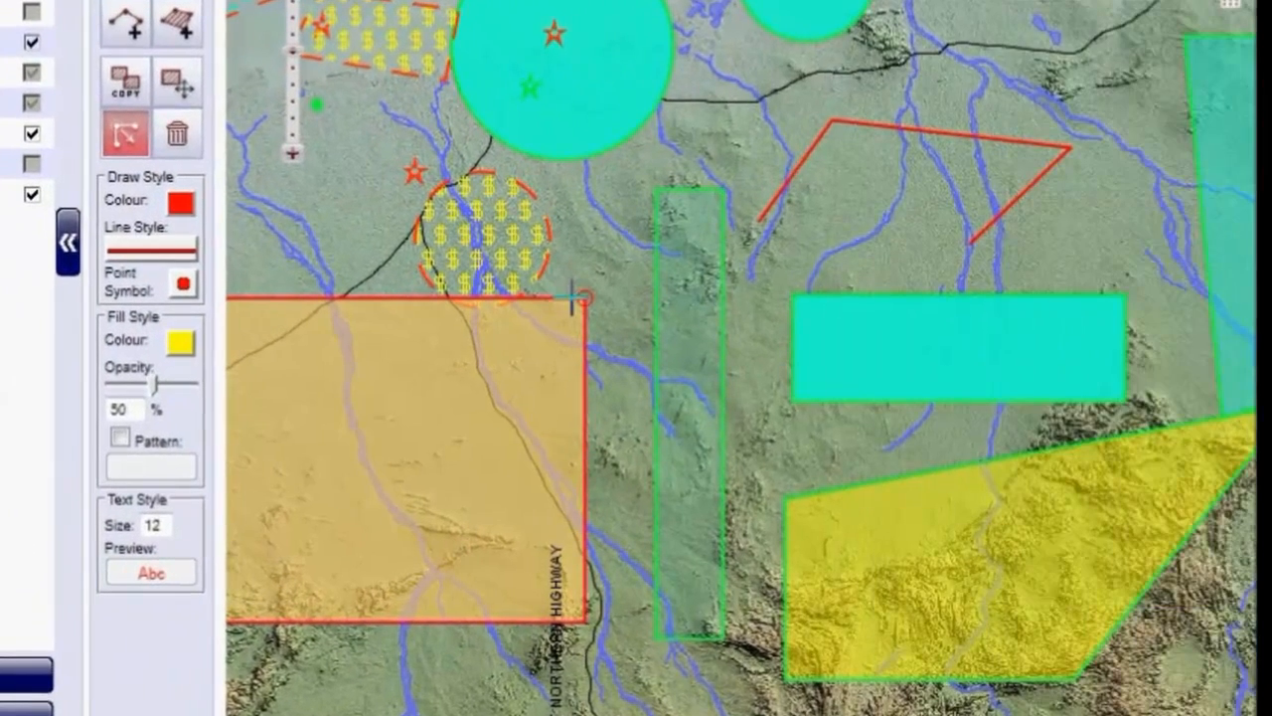
- Reshape two yellow polygons by relocating one corner vertex of each, and undo the edits
{"action": "left_click_drag", "start_coordinate": [573, 298], "coordinate": [386, 446]}
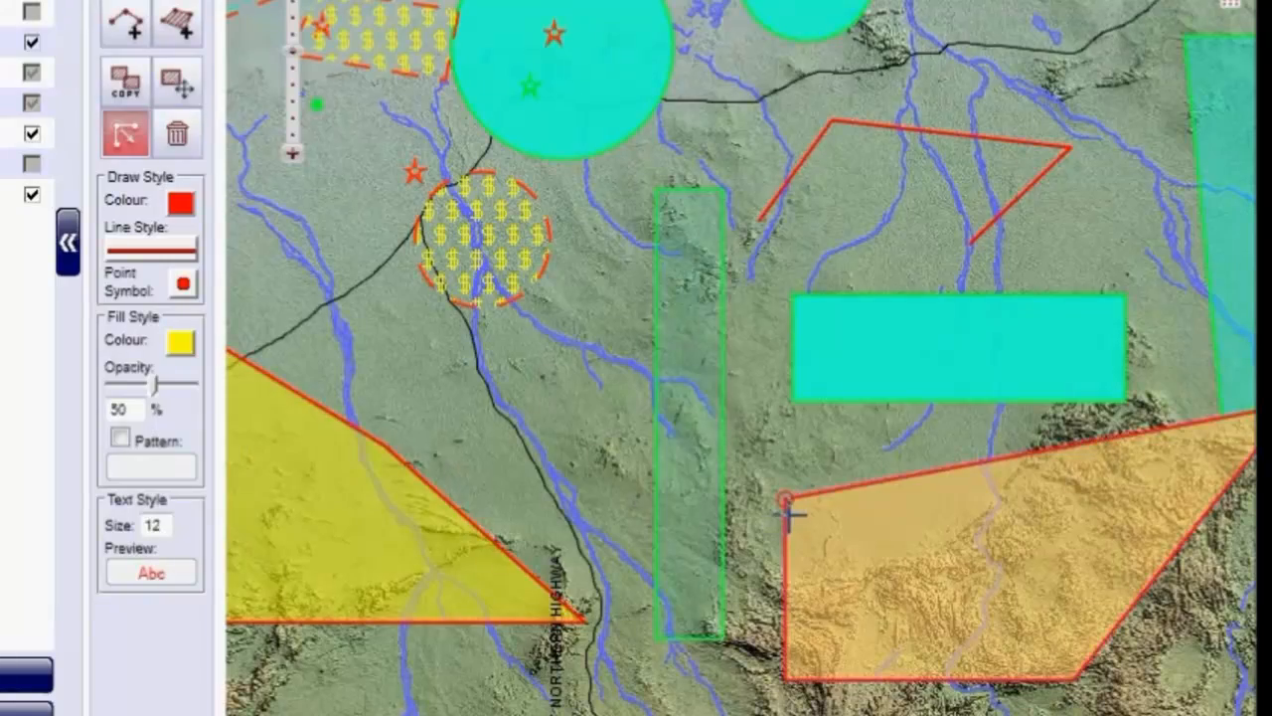
{"action": "left_click_drag", "start_coordinate": [791, 510], "coordinate": [765, 247]}
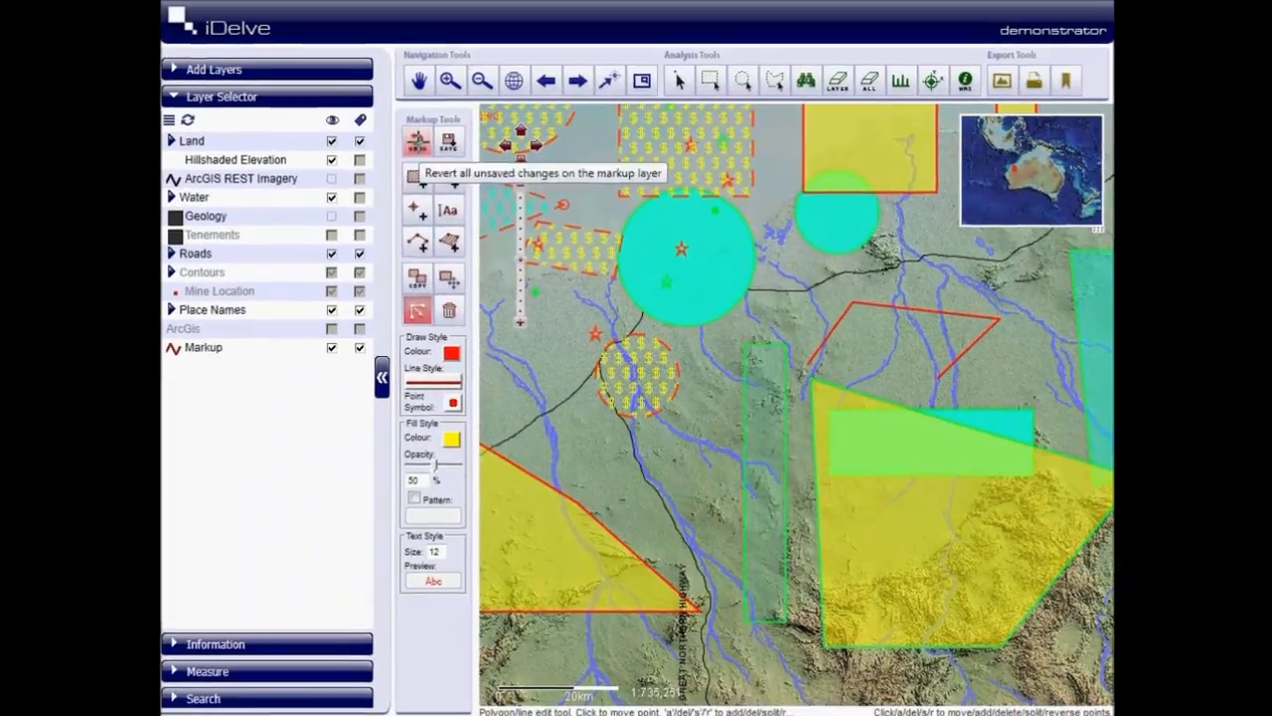
{"action": "left_click", "coordinate": [415, 137]}
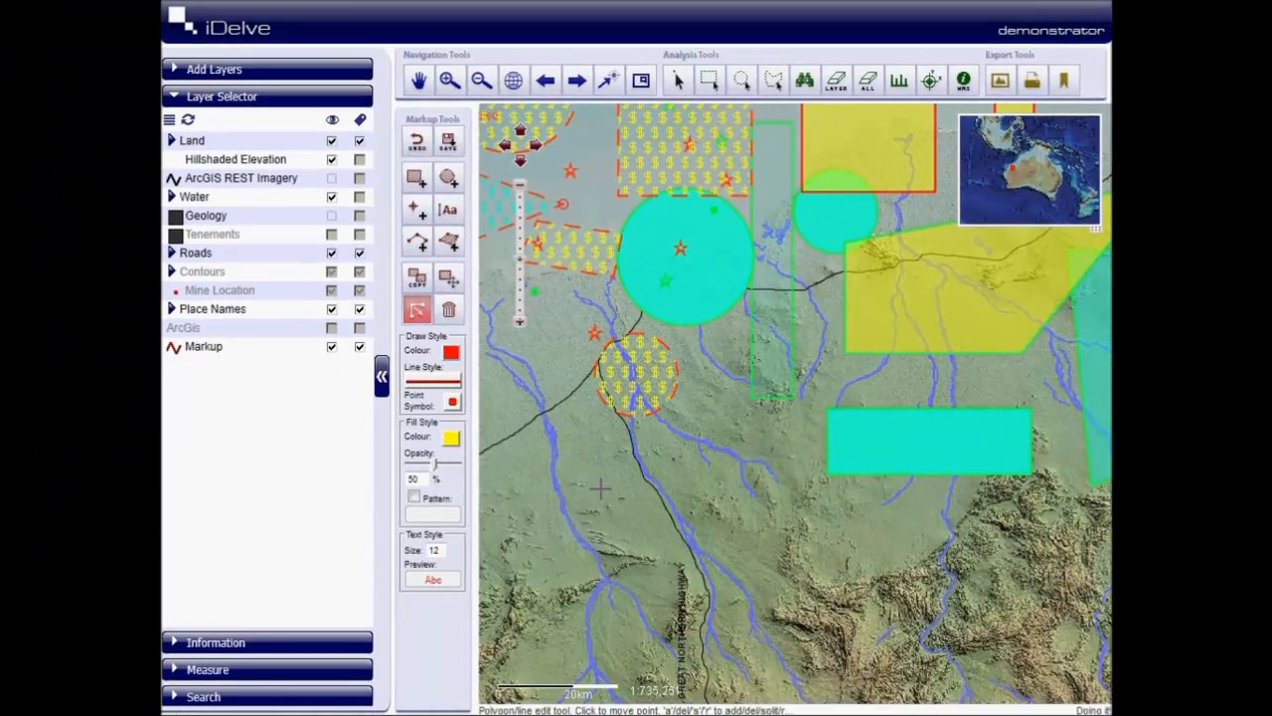
- Delete the large turquoise circle, the yellow polygon, the three yellow rectangles and the dollar-patterned rectangle, and undo the latest deletions
{"action": "left_click_drag", "start_coordinate": [801, 403], "coordinate": [655, 531]}
{"action": "left_click", "coordinate": [448, 309]}
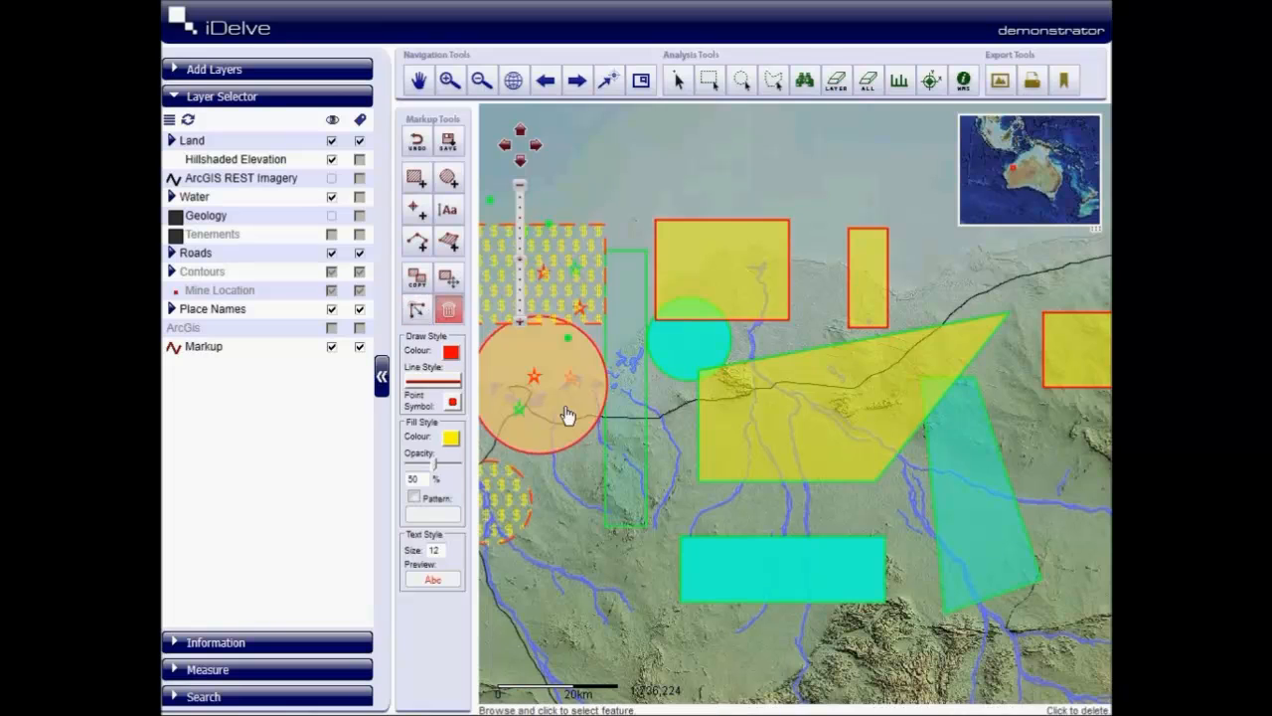
{"action": "left_click", "coordinate": [567, 417]}
{"action": "left_click", "coordinate": [853, 432]}
{"action": "left_click", "coordinate": [740, 241]}
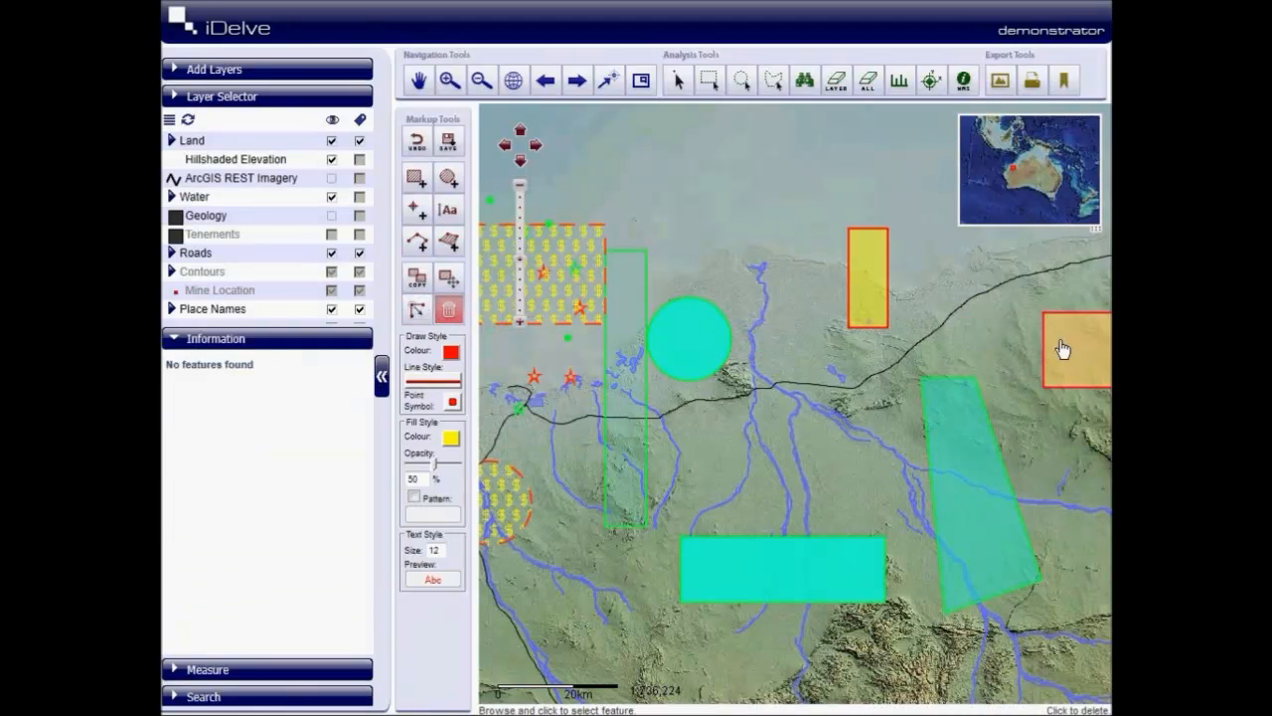
{"action": "left_click", "coordinate": [1062, 347]}
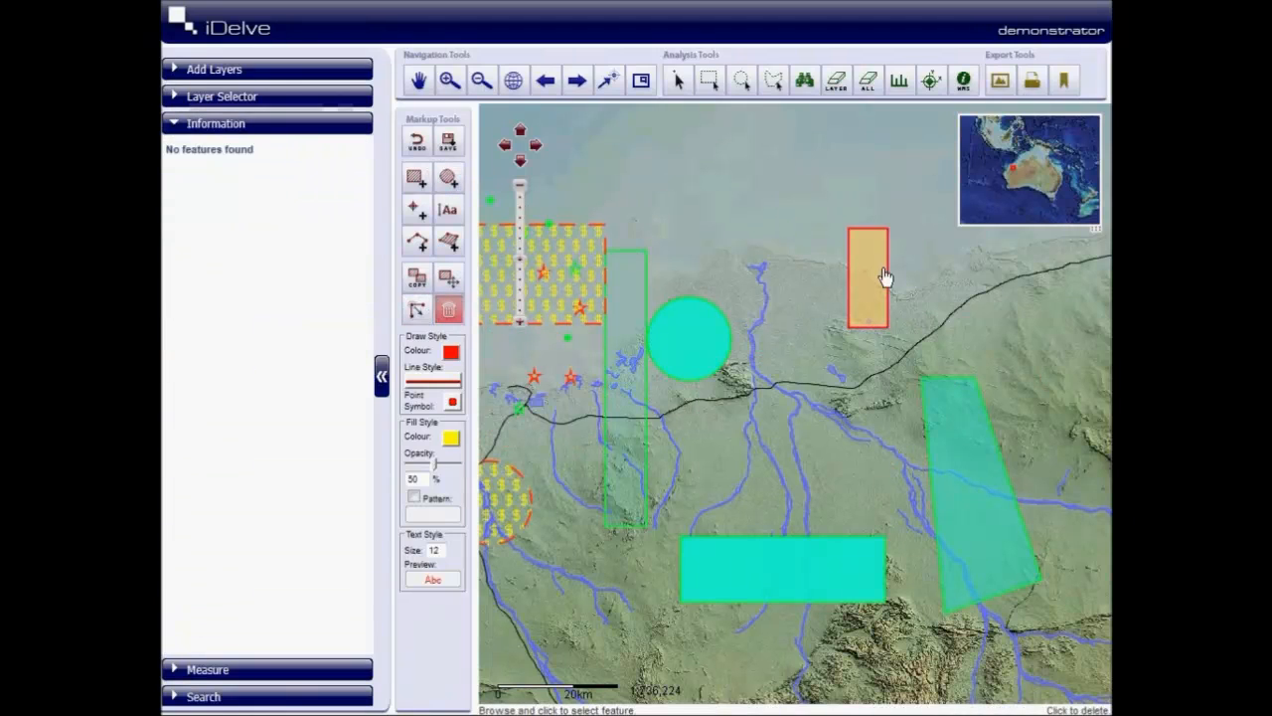
{"action": "left_click", "coordinate": [885, 277]}
{"action": "left_click", "coordinate": [577, 256]}
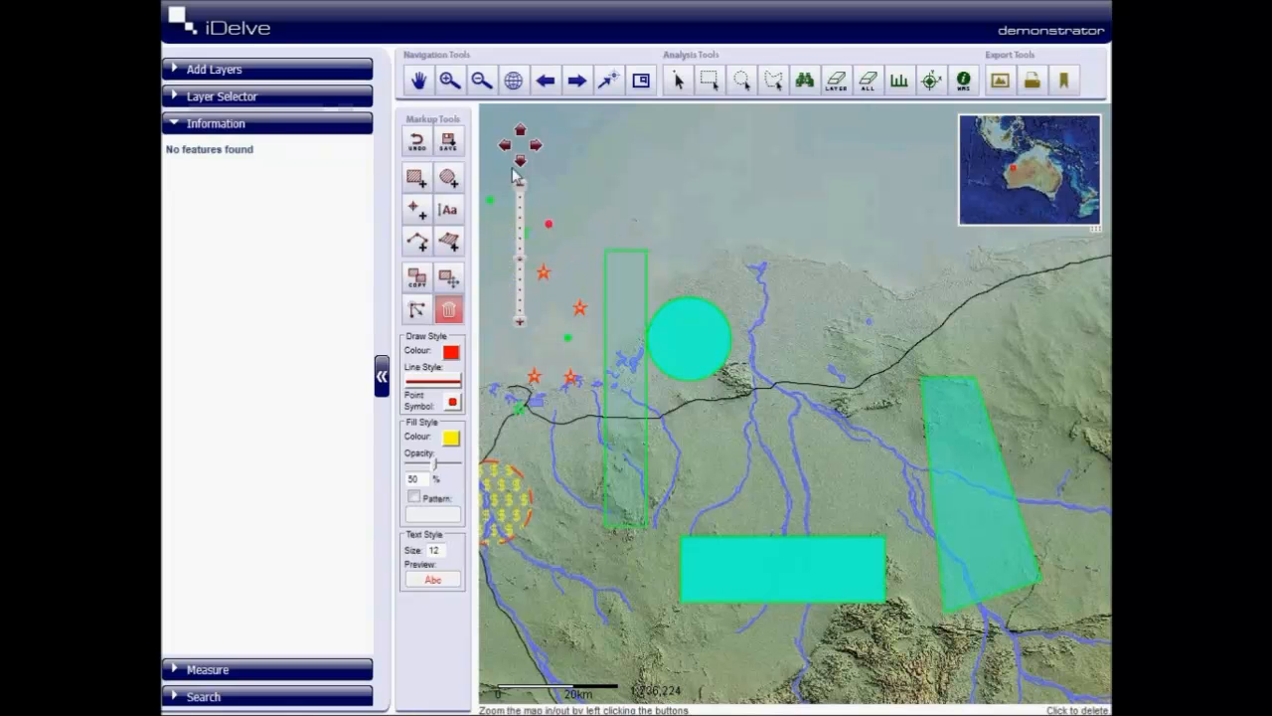
{"action": "left_click", "coordinate": [420, 145]}
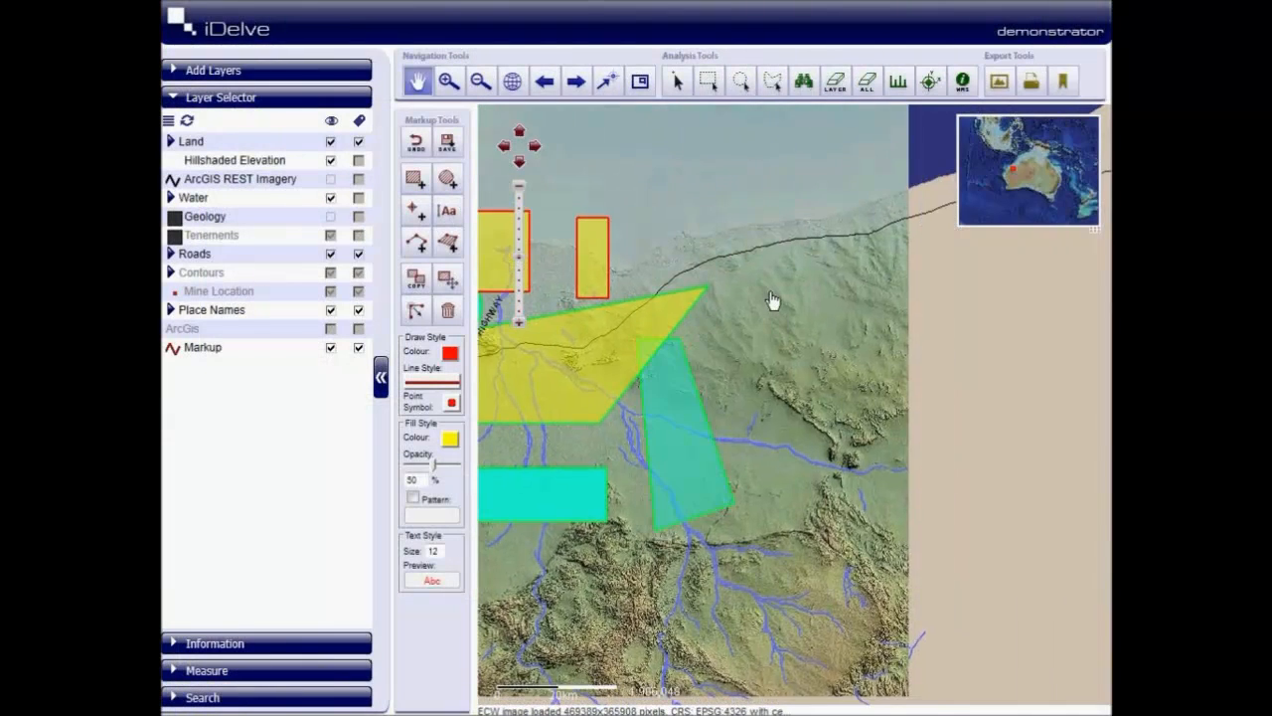
- Draw a red-outlined rectangle with yellow 50% opacity fill south of the highway, east of the yellow polygon's tip
{"action": "scroll", "coordinate": [774, 300], "scroll_direction": "up", "scroll_amount": 2}
{"action": "left_click", "coordinate": [416, 178]}
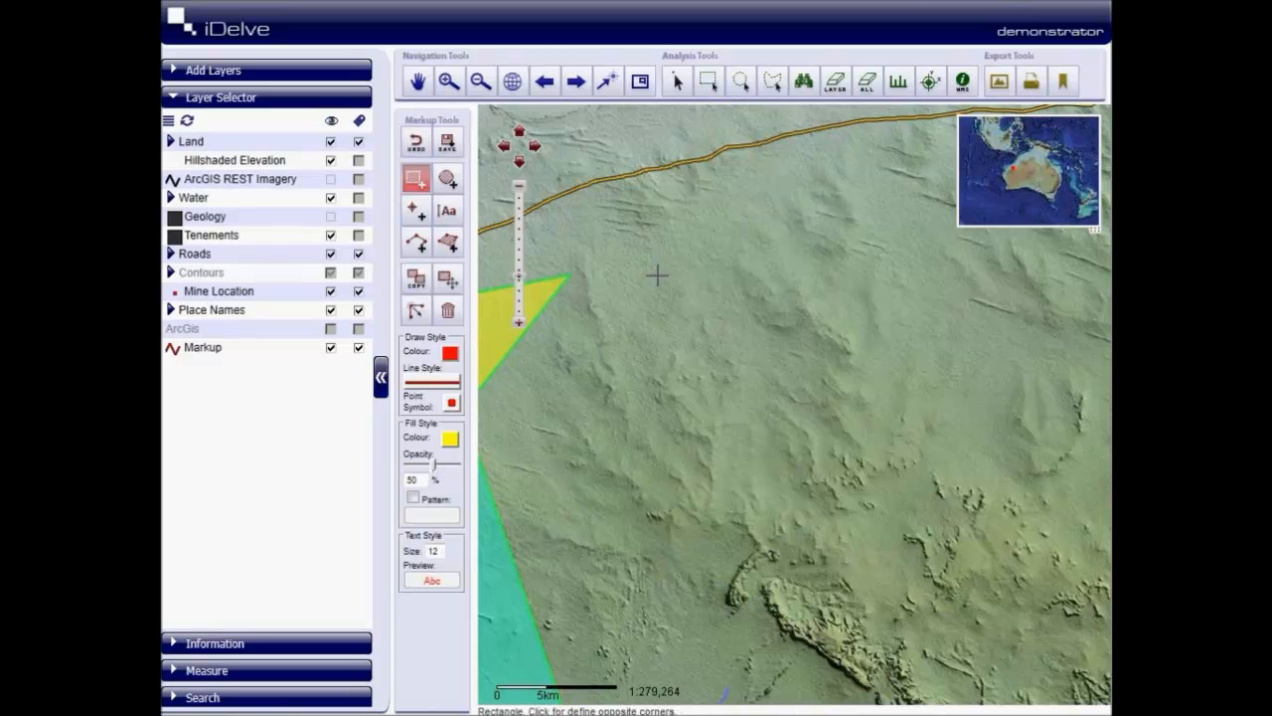
{"action": "left_click", "coordinate": [657, 275]}
{"action": "left_click", "coordinate": [913, 472]}
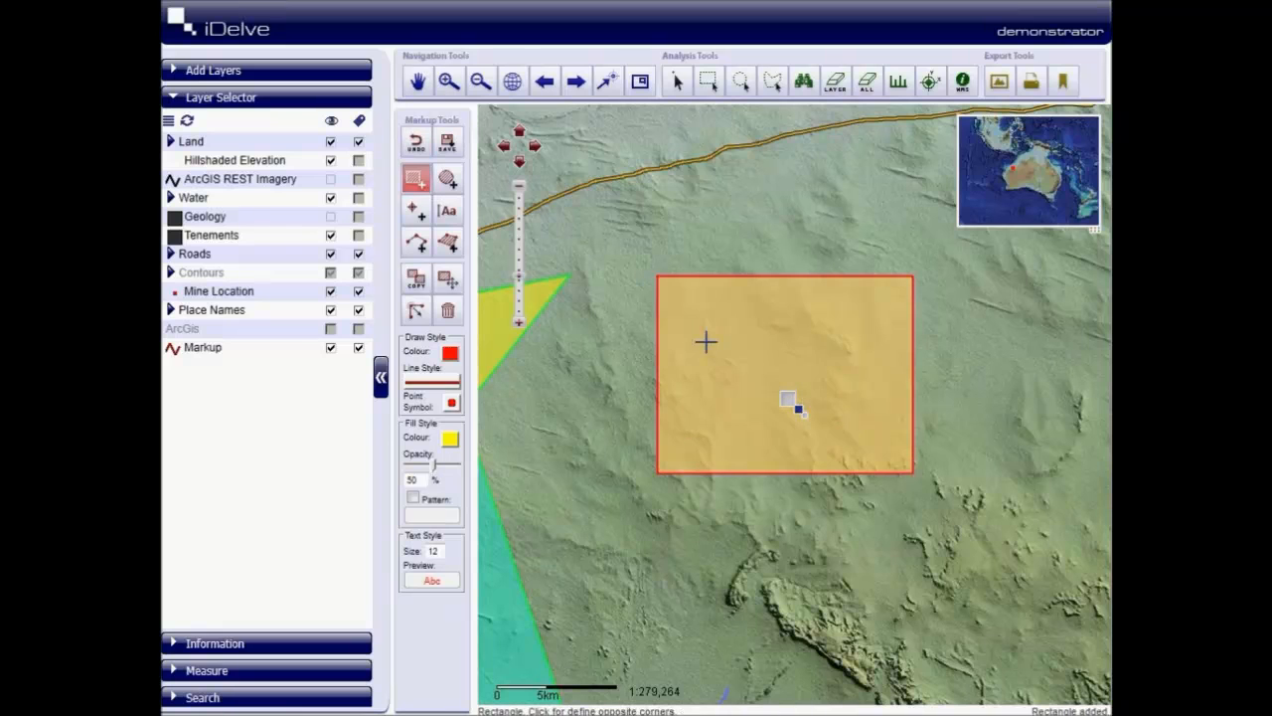
- Save the markup as a bookmark, and generate an image of the current map view and close it
{"action": "left_click", "coordinate": [447, 145]}
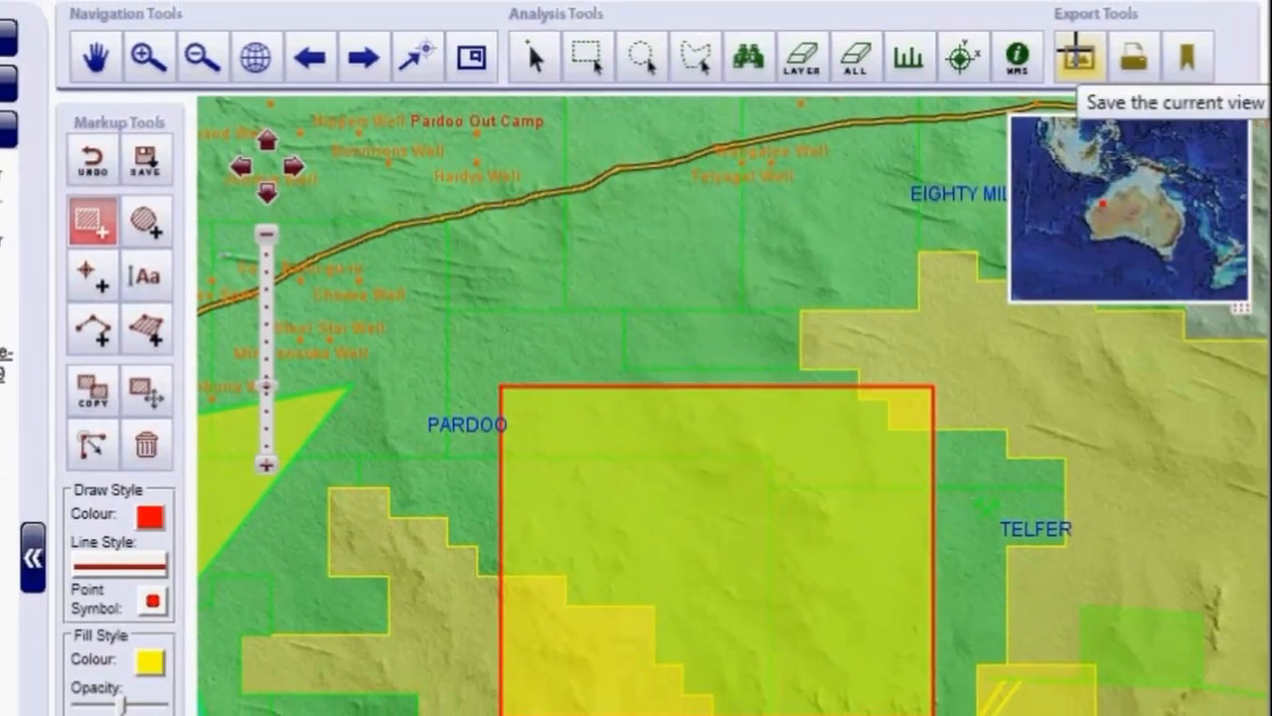
{"action": "left_click", "coordinate": [1148, 51]}
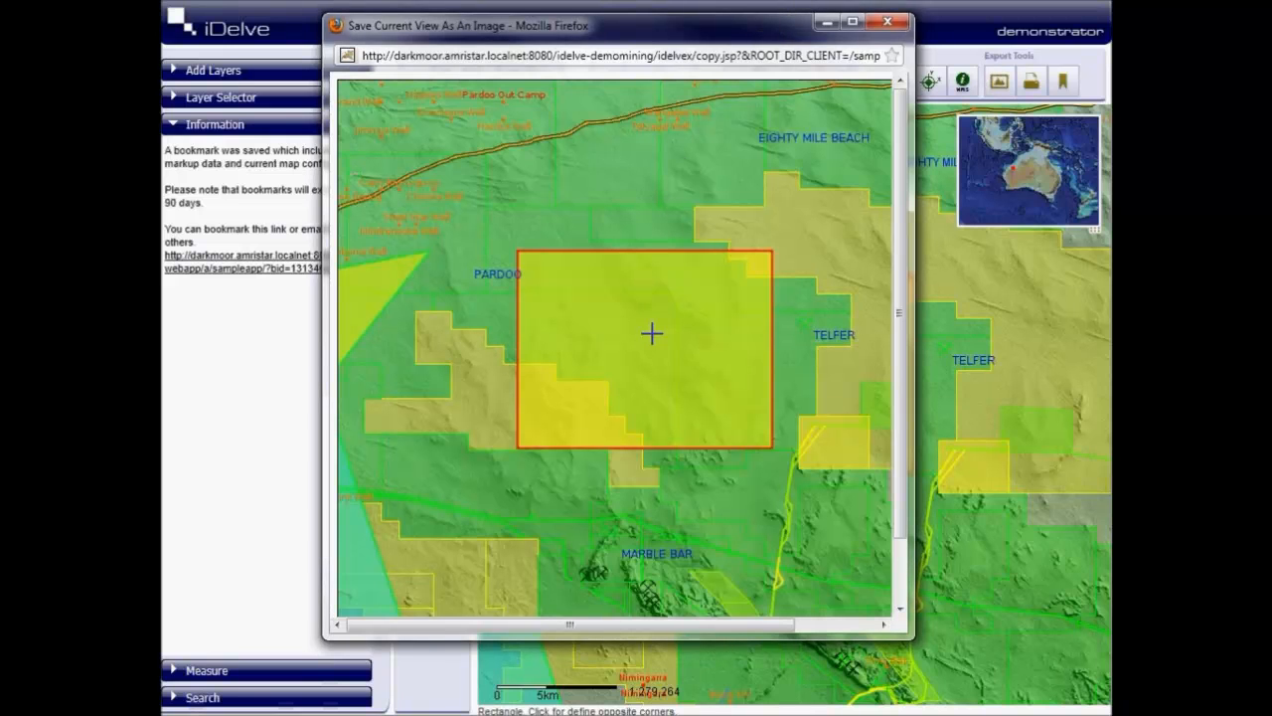
{"action": "left_click", "coordinate": [887, 21]}
- Print the current map to PDF with the map title "my map"
{"action": "left_click", "coordinate": [1031, 81]}
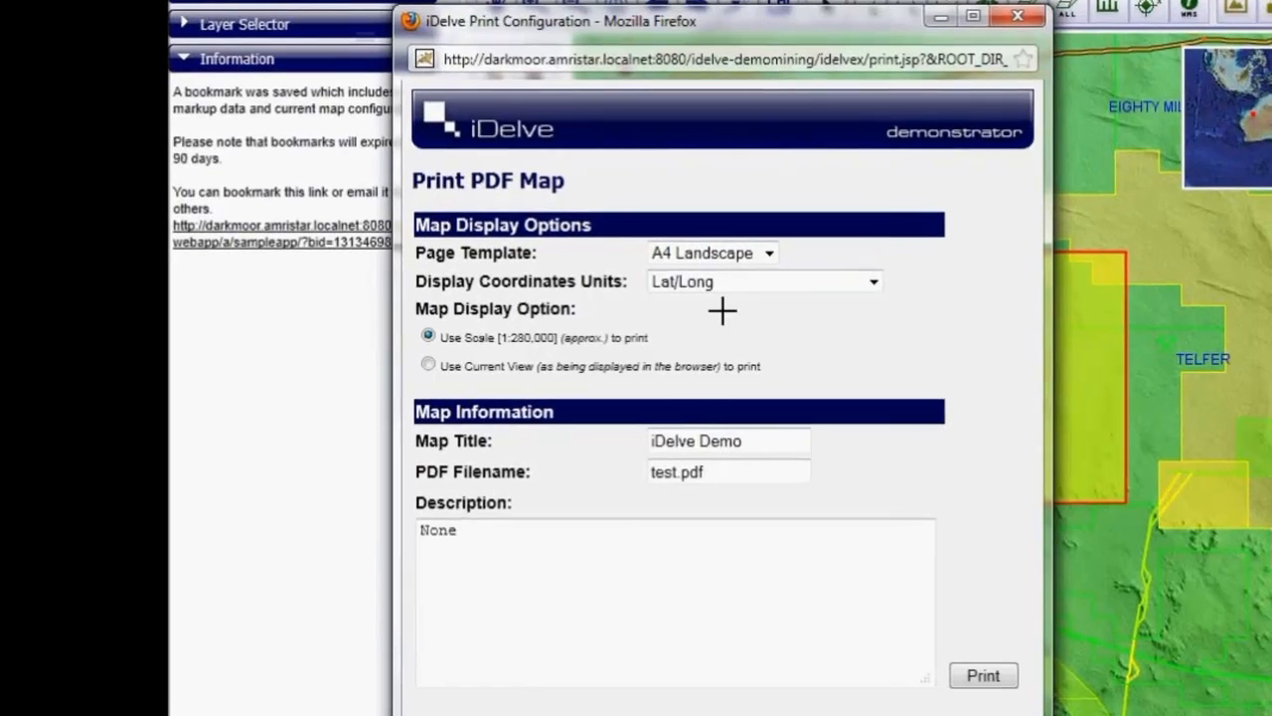
{"action": "left_click", "coordinate": [715, 473]}
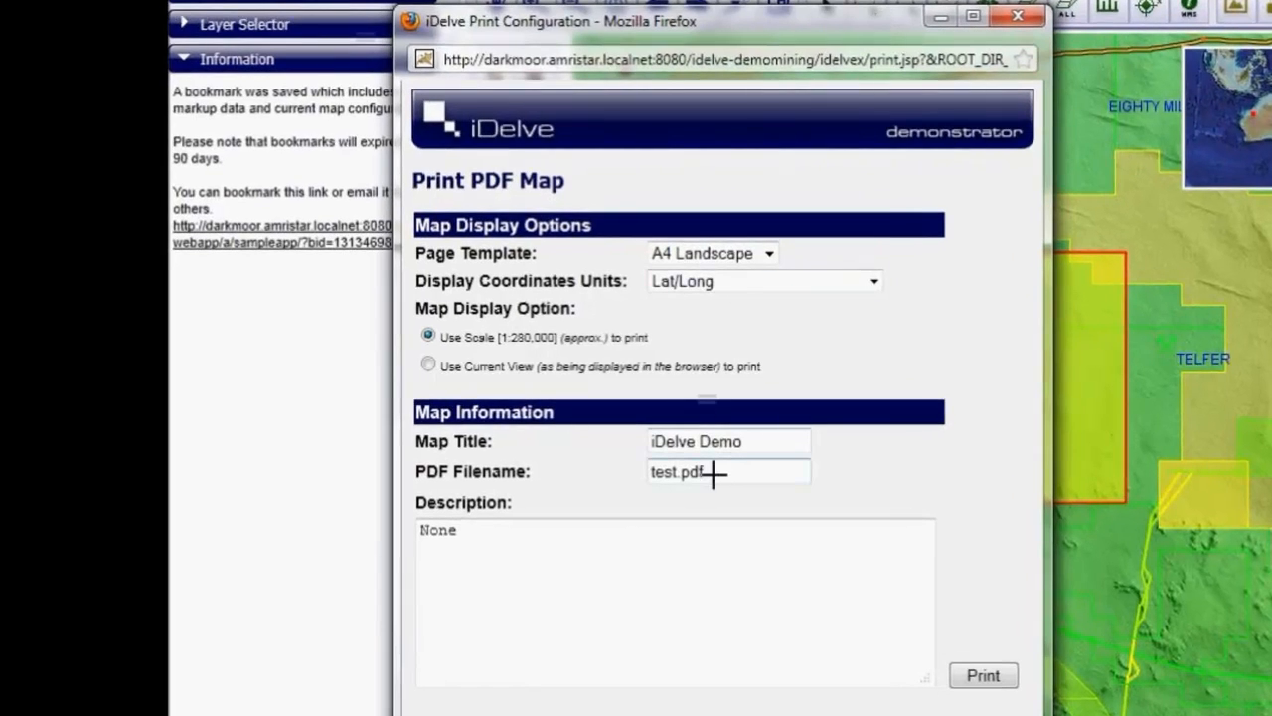
{"action": "left_click", "coordinate": [755, 443]}
{"action": "left_click_drag", "start_coordinate": [757, 443], "coordinate": [529, 430]}
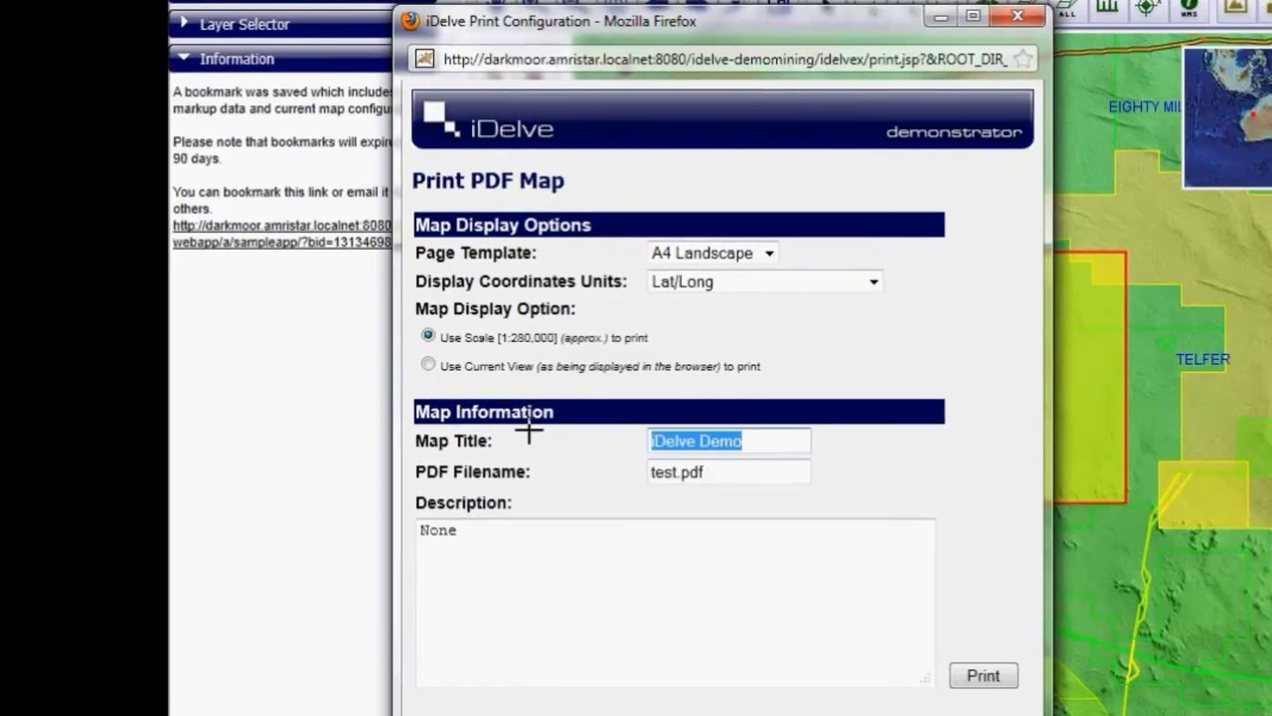
{"action": "type", "text": "my map"}
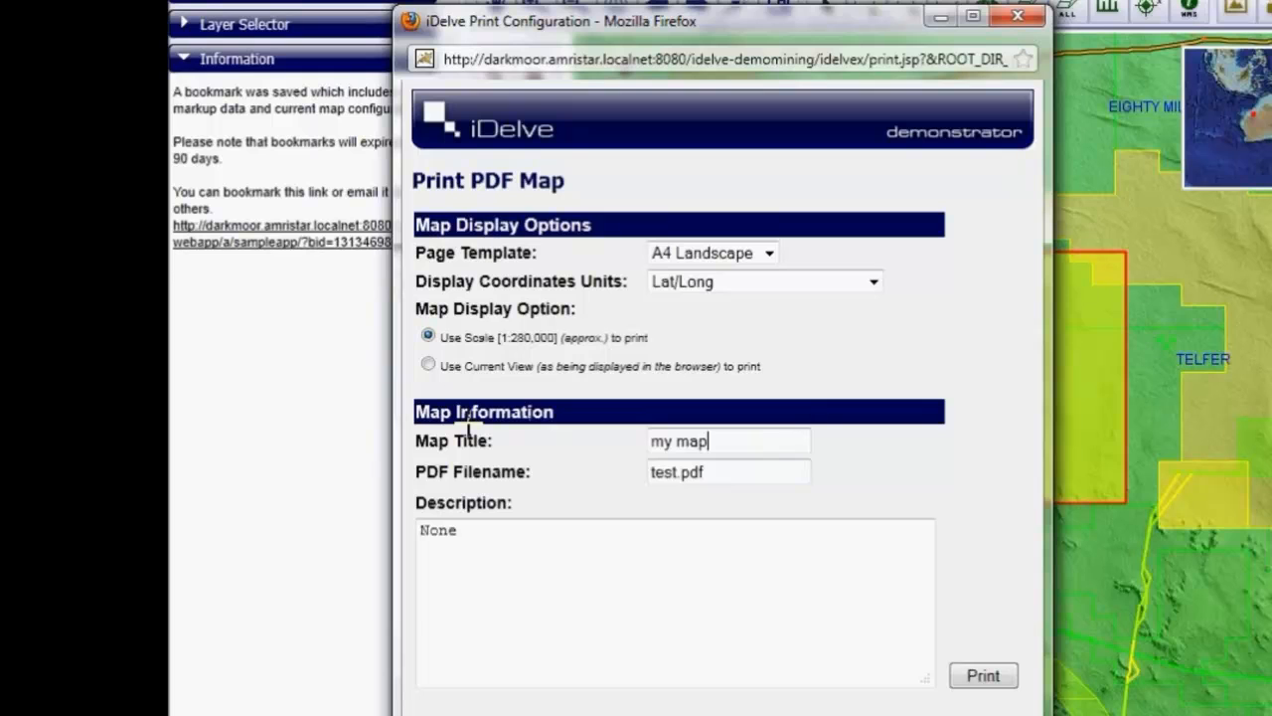
{"action": "left_click", "coordinate": [997, 676]}
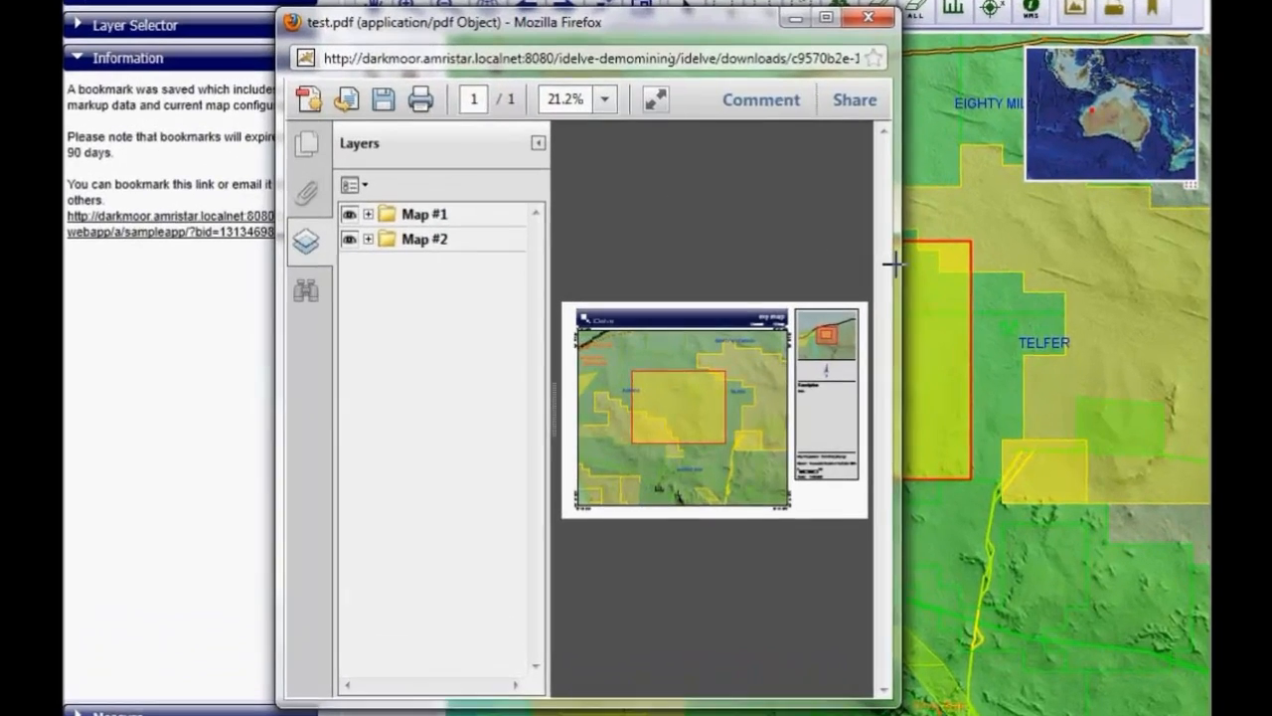
- Enlarge the test.pdf window and expand the Map #1 group to list its layers
{"action": "left_click_drag", "start_coordinate": [852, 298], "coordinate": [994, 290]}
{"action": "left_click_drag", "start_coordinate": [1087, 254], "coordinate": [1109, 254]}
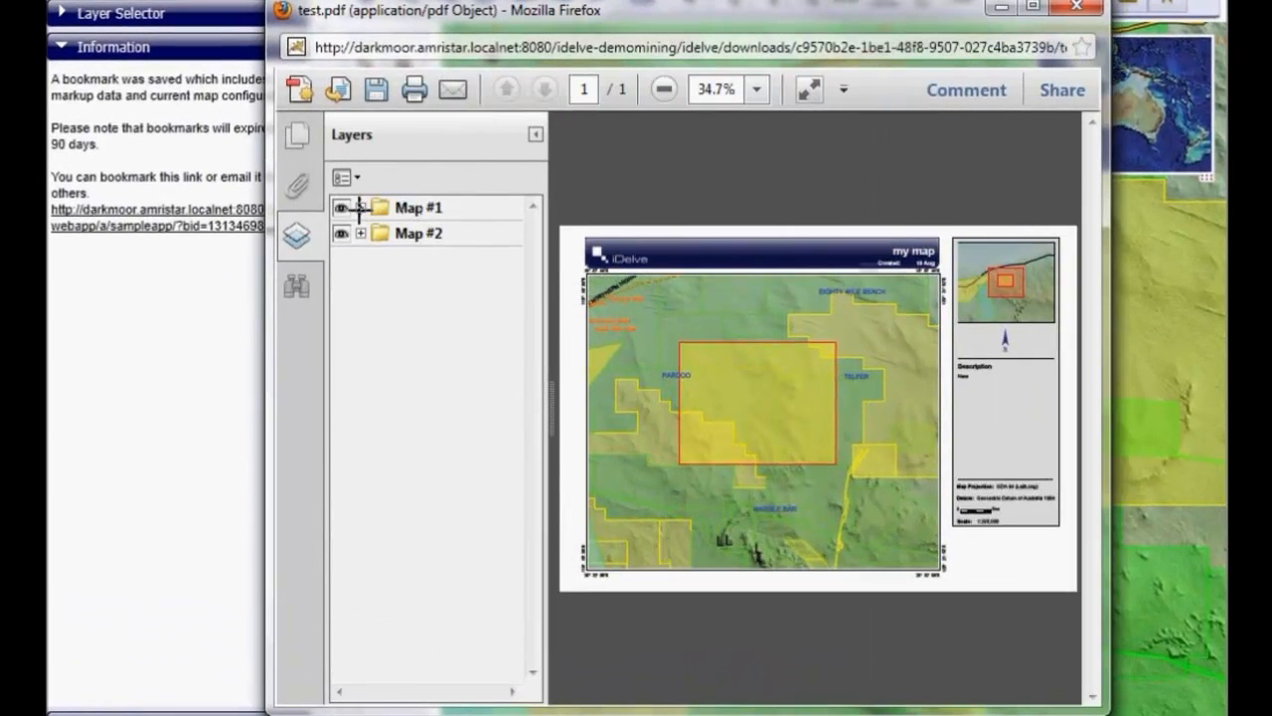
{"action": "left_click", "coordinate": [359, 207]}
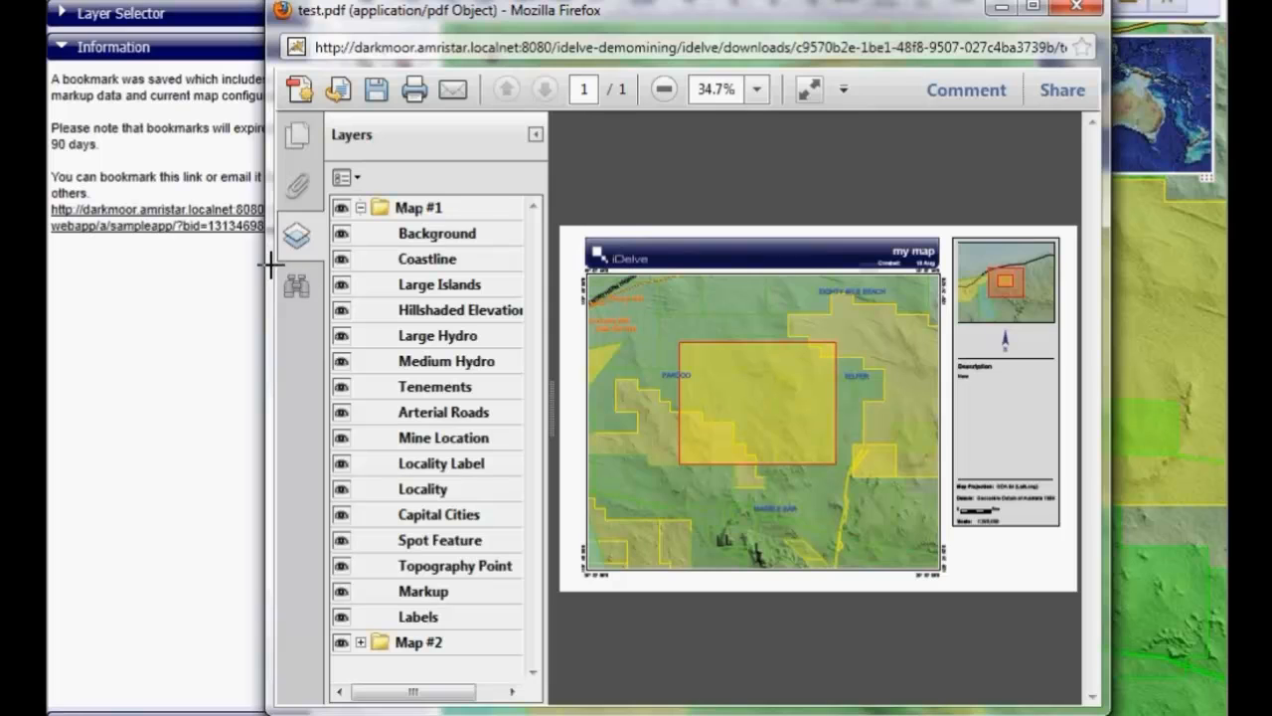
{"action": "left_click_drag", "start_coordinate": [270, 263], "coordinate": [142, 251]}
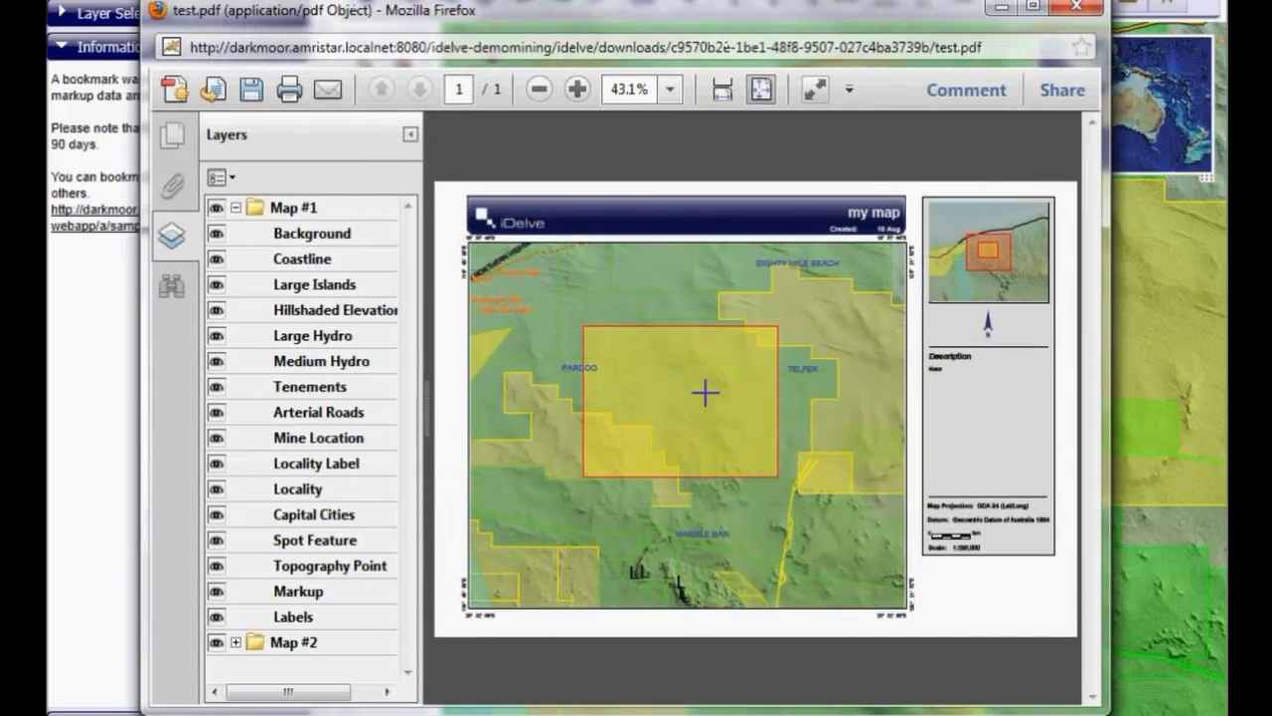
- Examine the printed map closely, including its labels, title block, overview inset and description panel
{"action": "scroll", "coordinate": [705, 391], "scroll_direction": "up", "scroll_amount": 5}
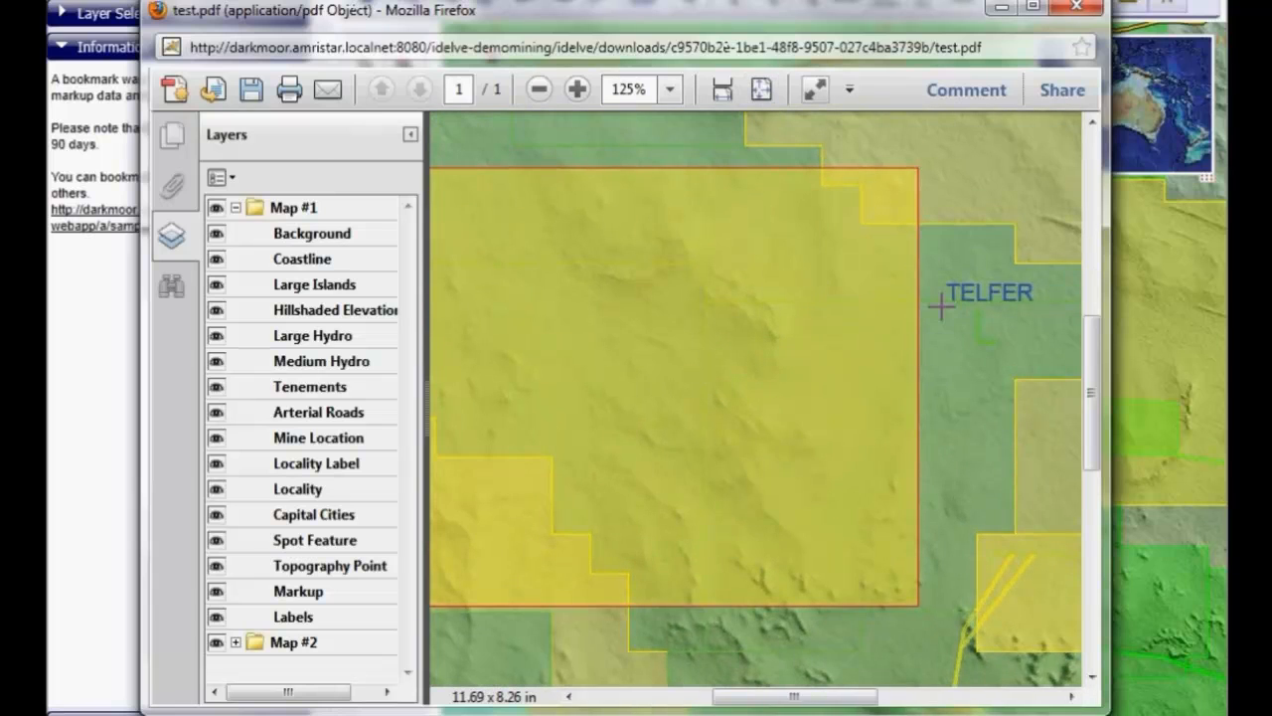
{"action": "scroll", "coordinate": [941, 306], "scroll_direction": "up", "scroll_amount": 5}
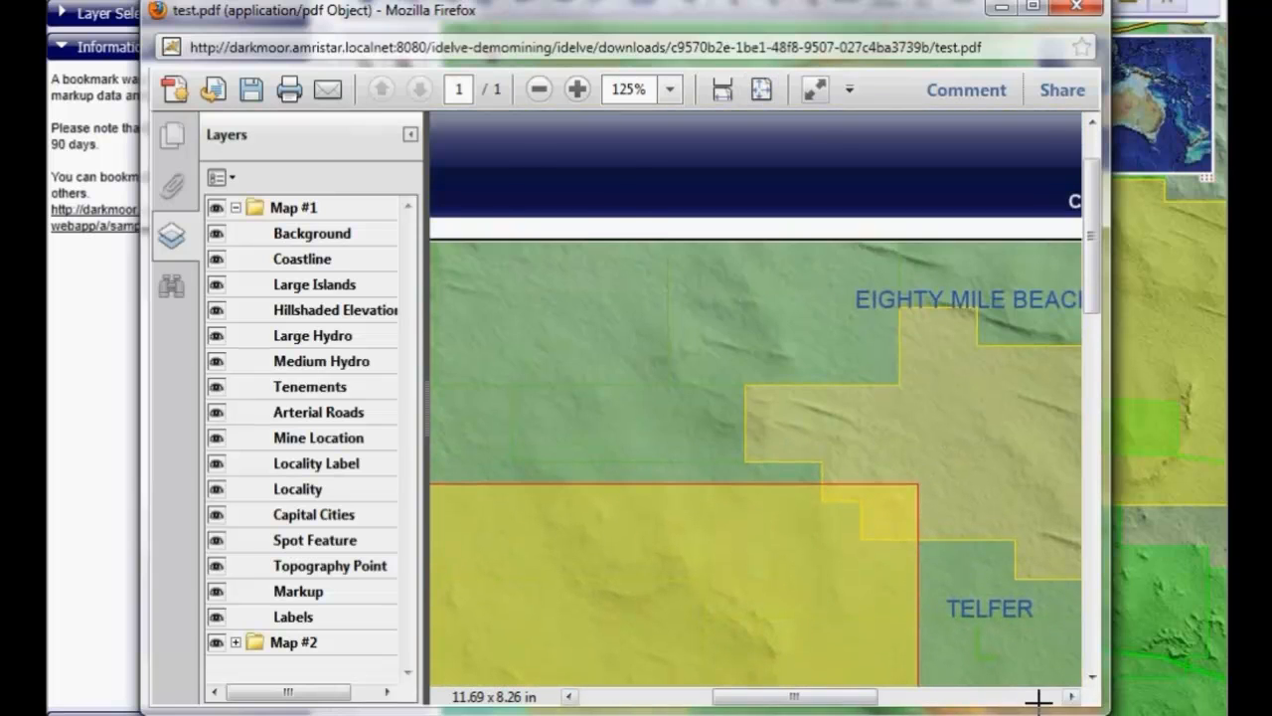
{"action": "left_click", "coordinate": [1039, 700]}
{"action": "left_click_drag", "start_coordinate": [1091, 283], "coordinate": [1076, 206]}
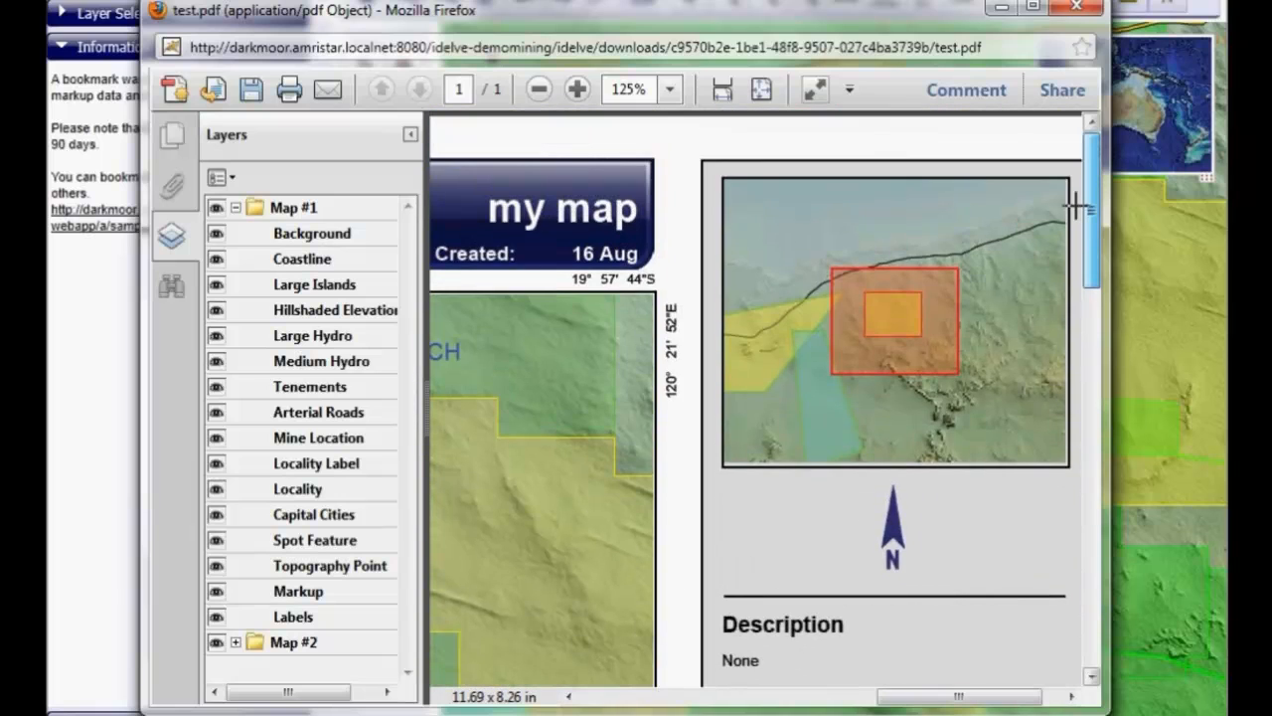
{"action": "scroll", "coordinate": [687, 323], "scroll_direction": "down", "scroll_amount": 2}
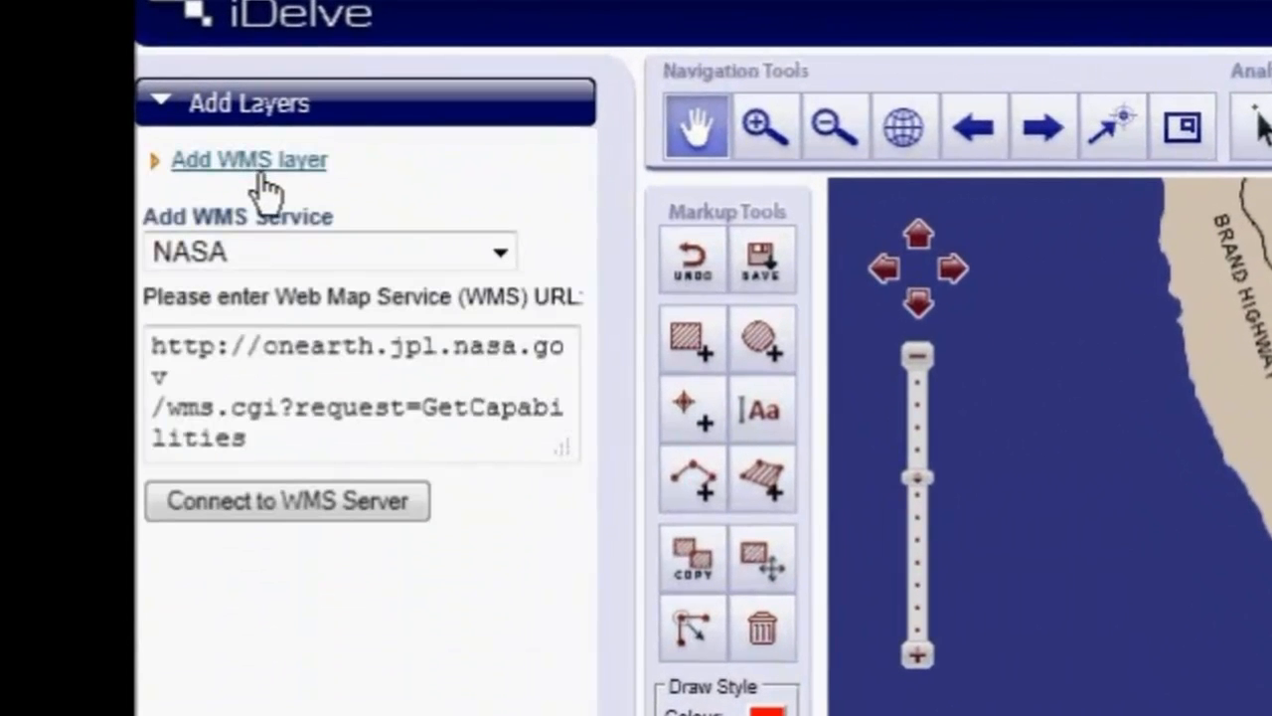
- Choose the SLIP WMS Public service and connect to its WMS server
{"action": "left_click", "coordinate": [275, 260]}
{"action": "left_click", "coordinate": [271, 324]}
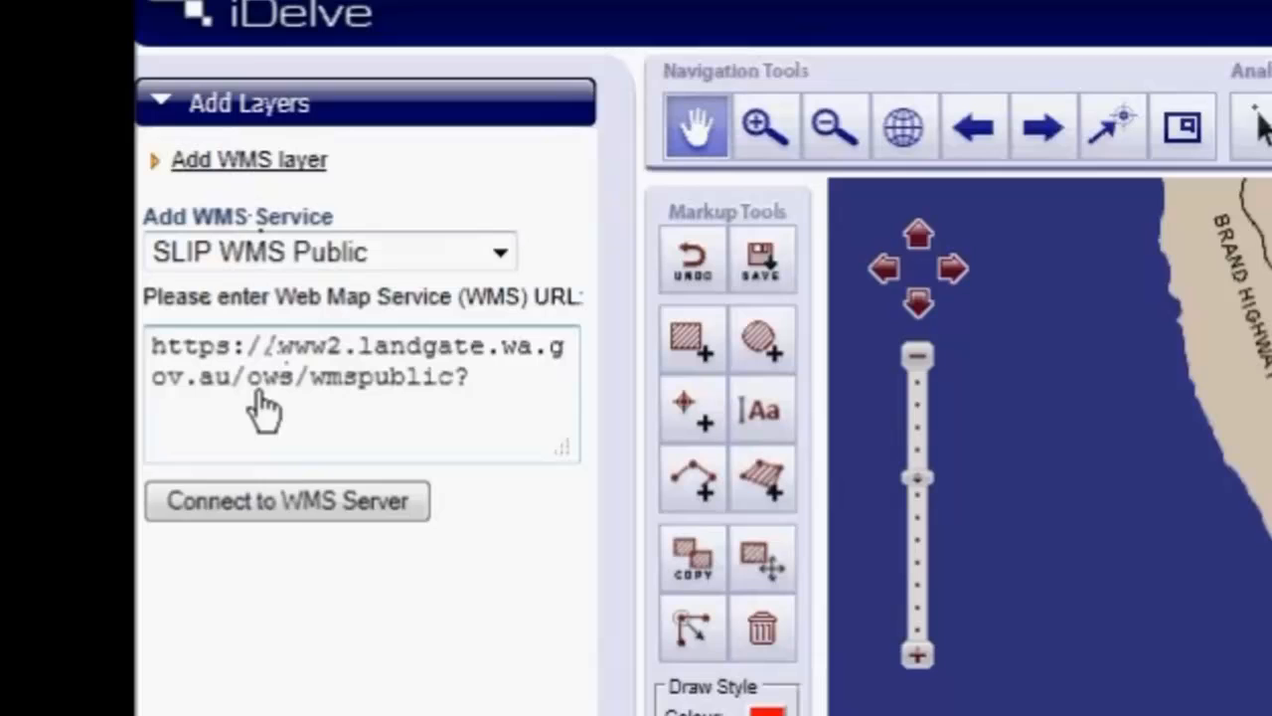
{"action": "left_click", "coordinate": [285, 505]}
- Enter the account username and password for the SLIP WMS Public service
{"action": "left_click", "coordinate": [299, 545]}
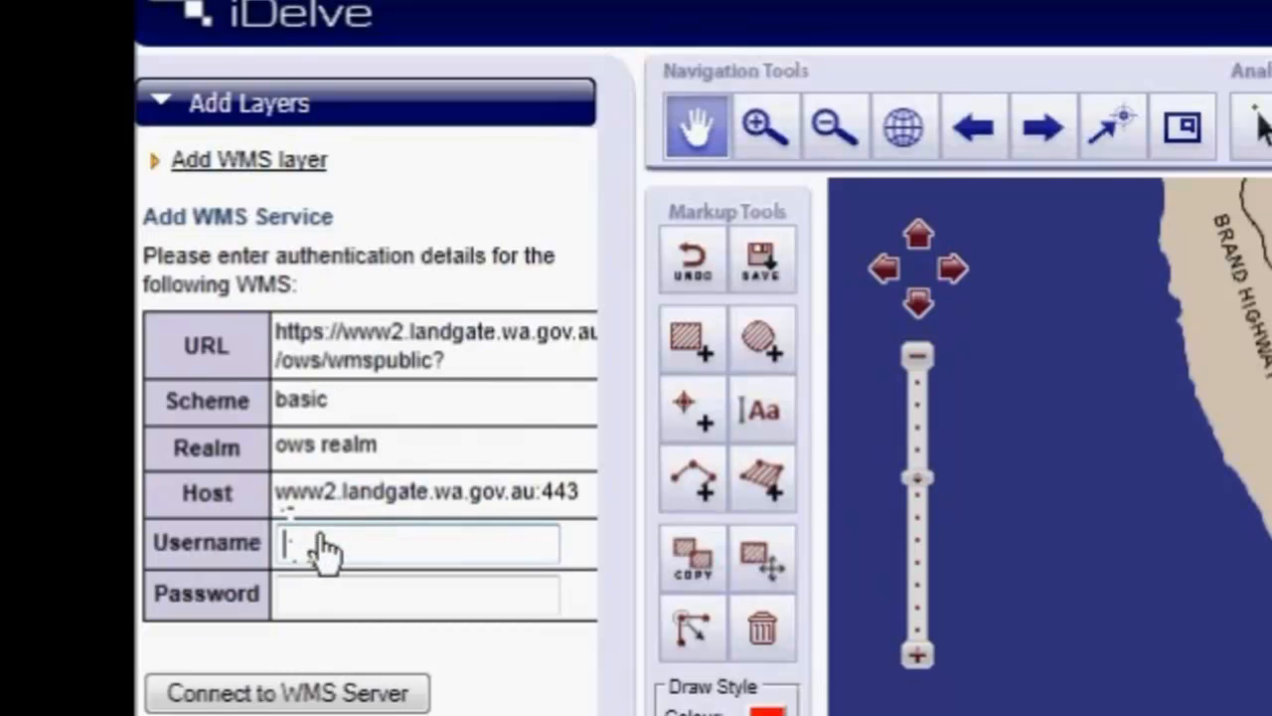
{"action": "type", "text": "amrigis"}
{"action": "key", "text": "Tab"}
{"action": "type", "text": "••"}
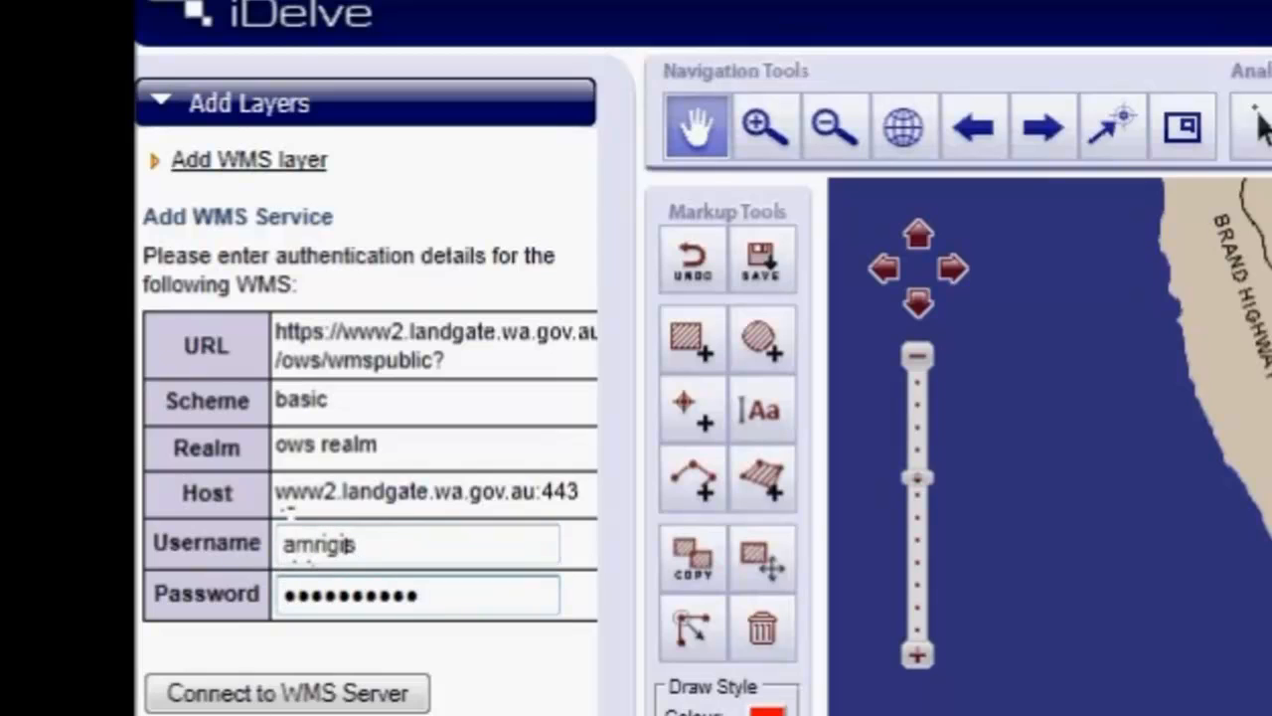
- Connect to the authenticated WMS server and select the first Acid Sulphate Soil Risk Map layer under Geological and Geophysical
{"action": "left_click", "coordinate": [299, 702]}
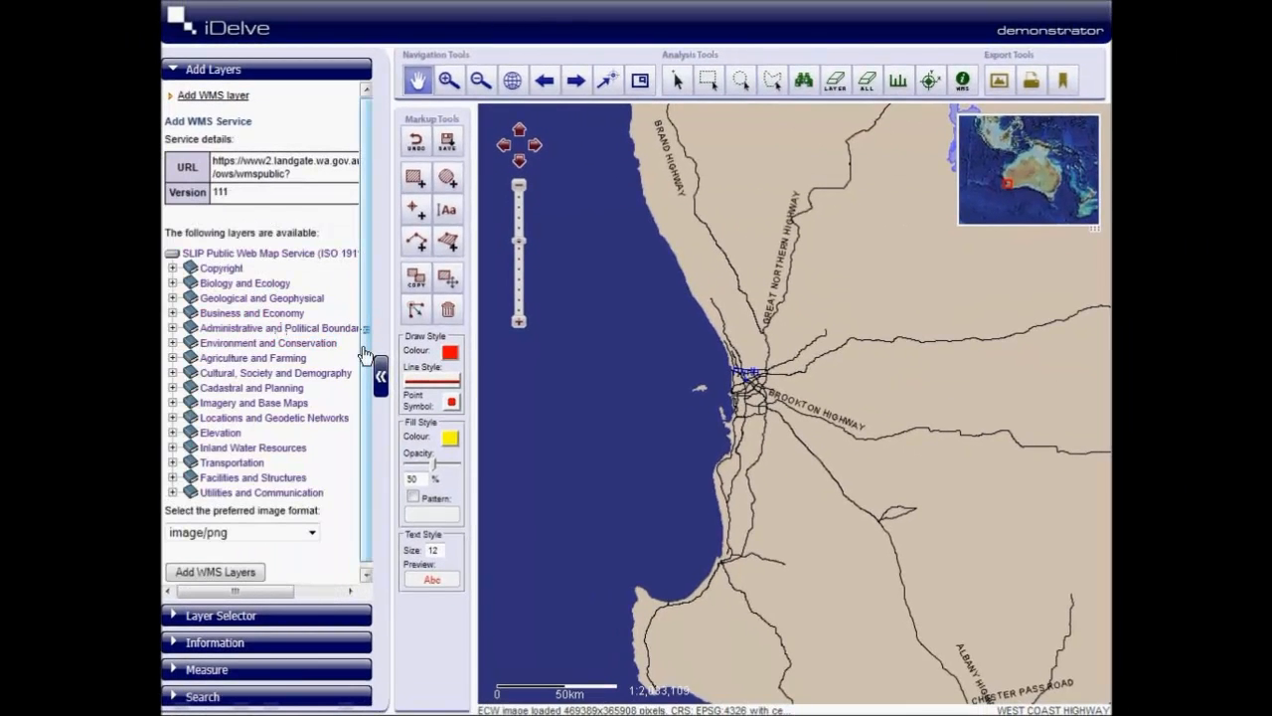
{"action": "left_click_drag", "start_coordinate": [365, 413], "coordinate": [366, 419]}
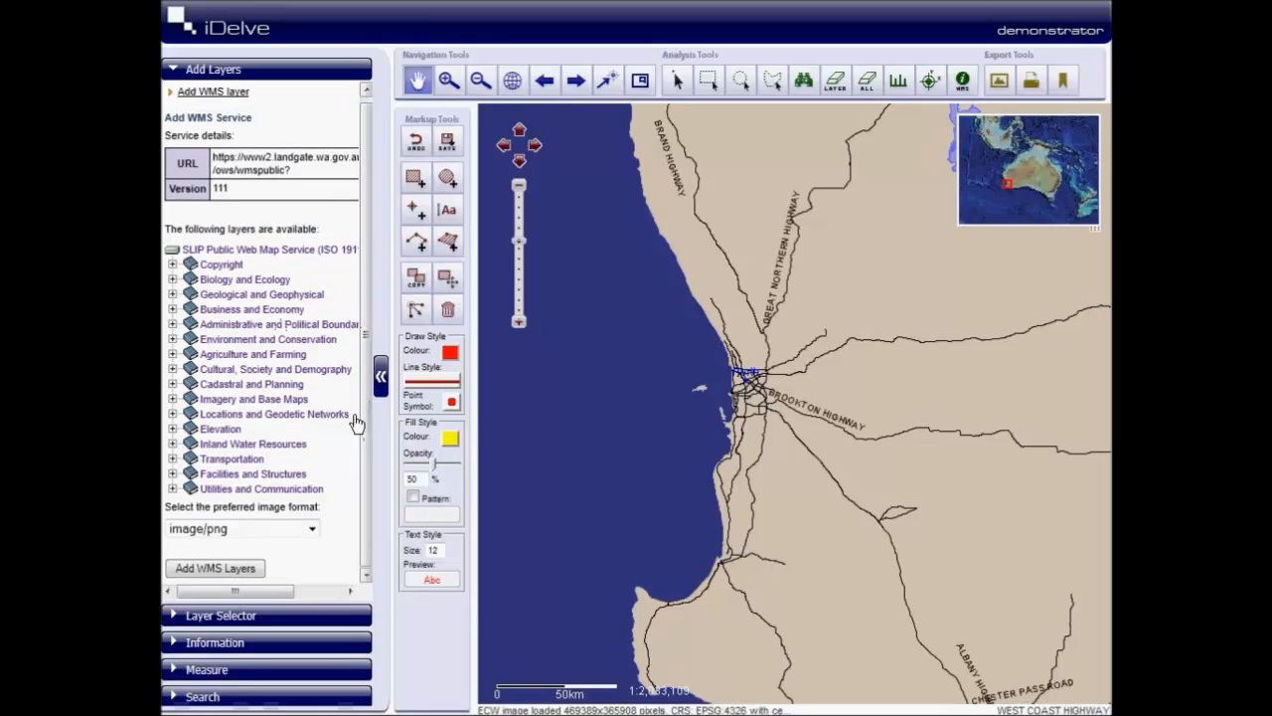
{"action": "left_click", "coordinate": [173, 294]}
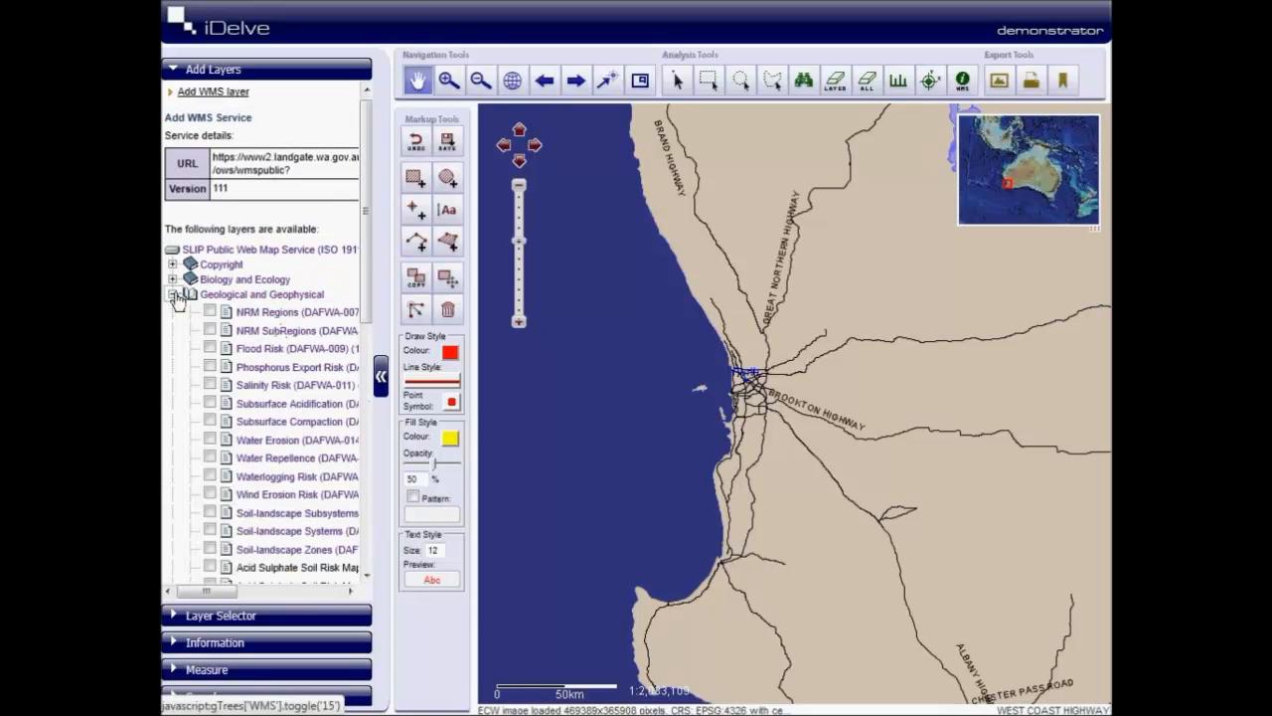
{"action": "left_click_drag", "start_coordinate": [365, 295], "coordinate": [359, 401]}
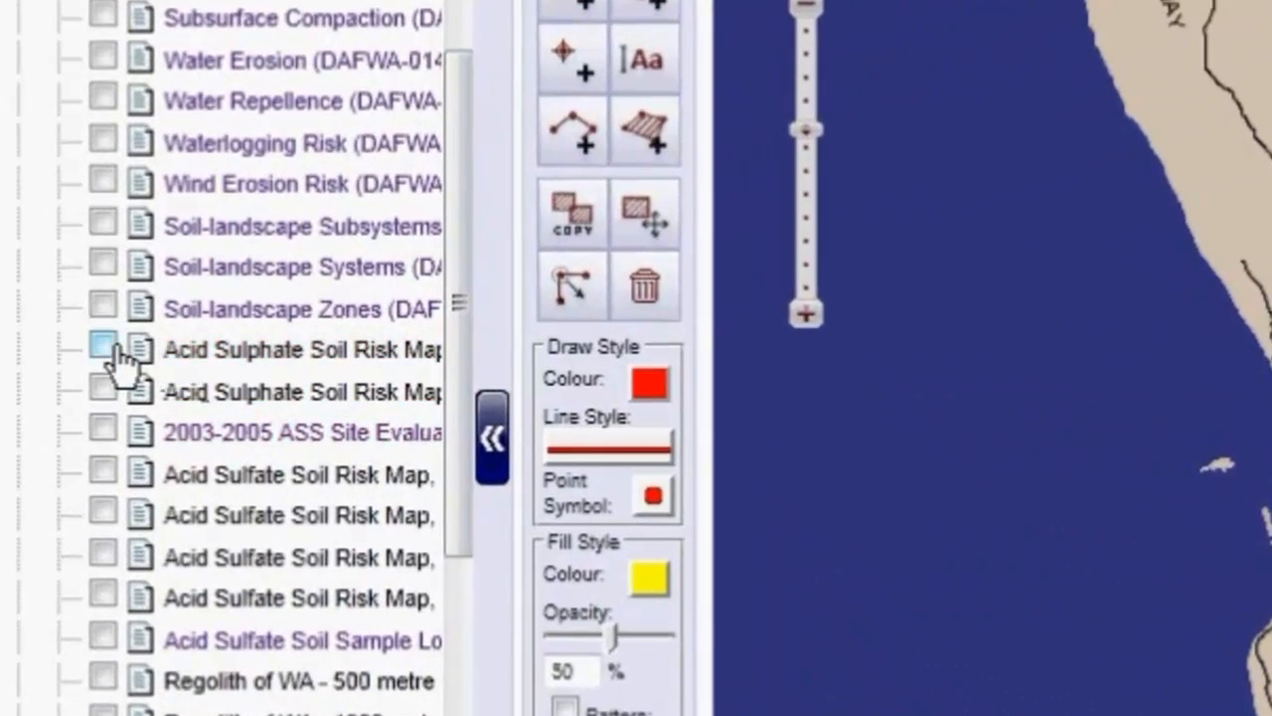
{"action": "left_click", "coordinate": [138, 345]}
{"action": "scroll", "coordinate": [443, 463], "scroll_direction": "down", "scroll_amount": 10}
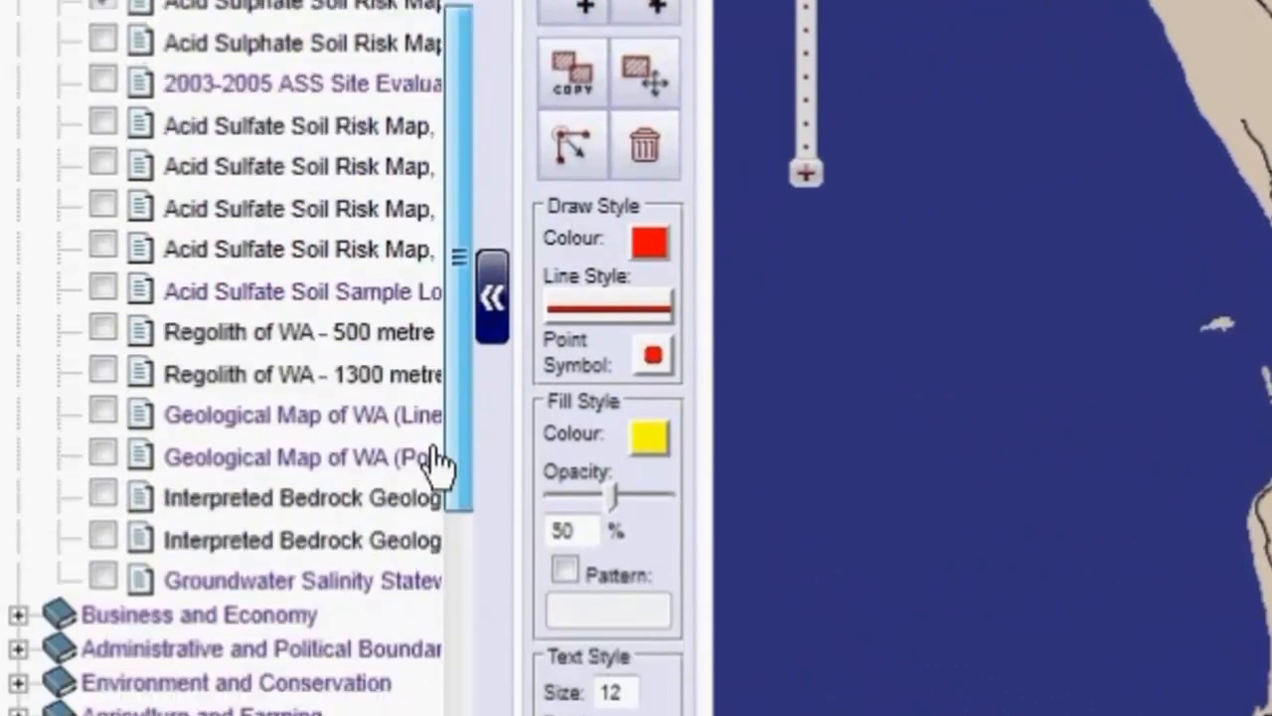
- Set the preferred image format to image/gif and add the selected WMS layer to the map
{"action": "left_click", "coordinate": [299, 415]}
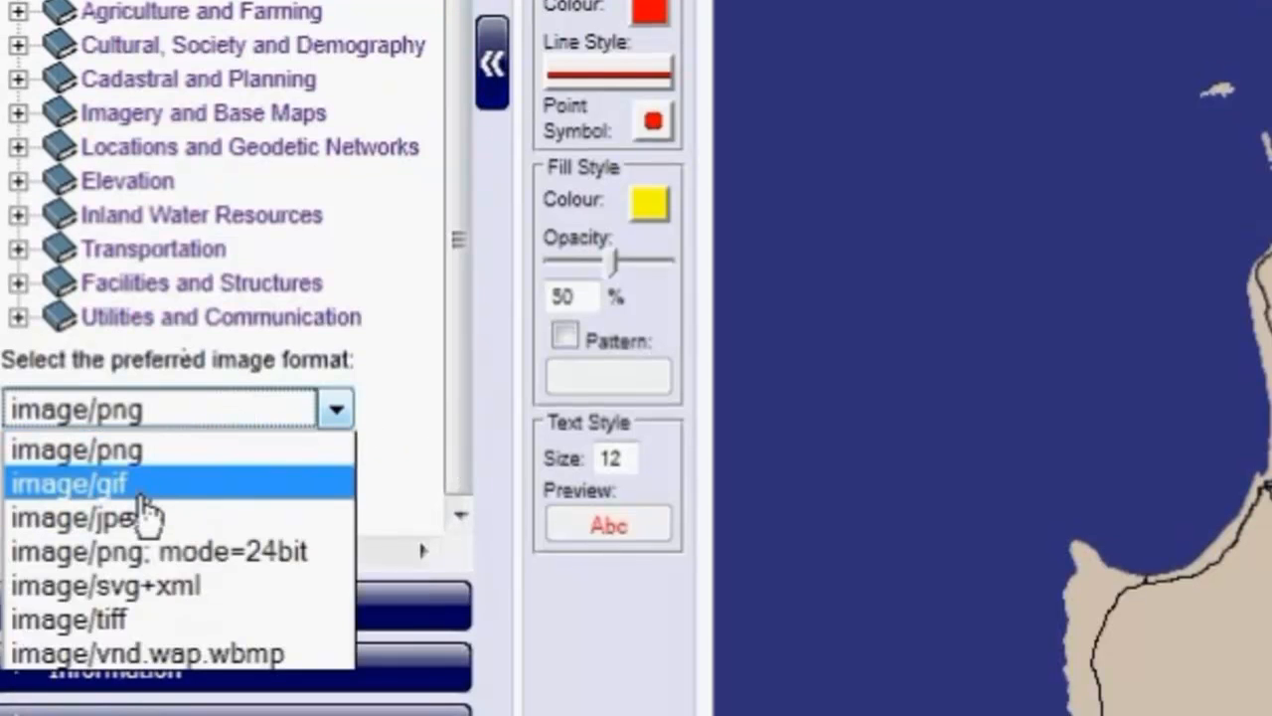
{"action": "left_click", "coordinate": [139, 485]}
{"action": "left_click", "coordinate": [139, 494]}
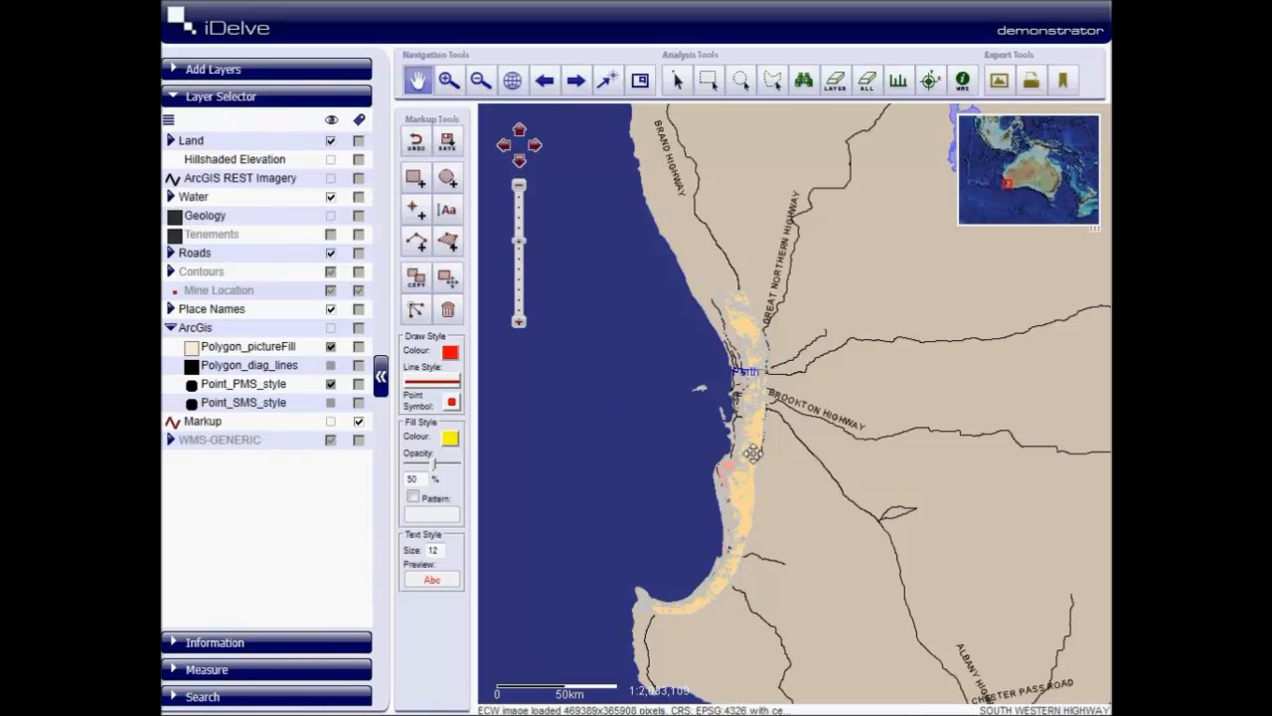
- Query the WMS feature information of the pink soil risk area near Manning Road, south of Perth
{"action": "left_click_drag", "start_coordinate": [752, 453], "coordinate": [674, 358]}
{"action": "scroll", "coordinate": [674, 358], "scroll_direction": "up", "scroll_amount": 2}
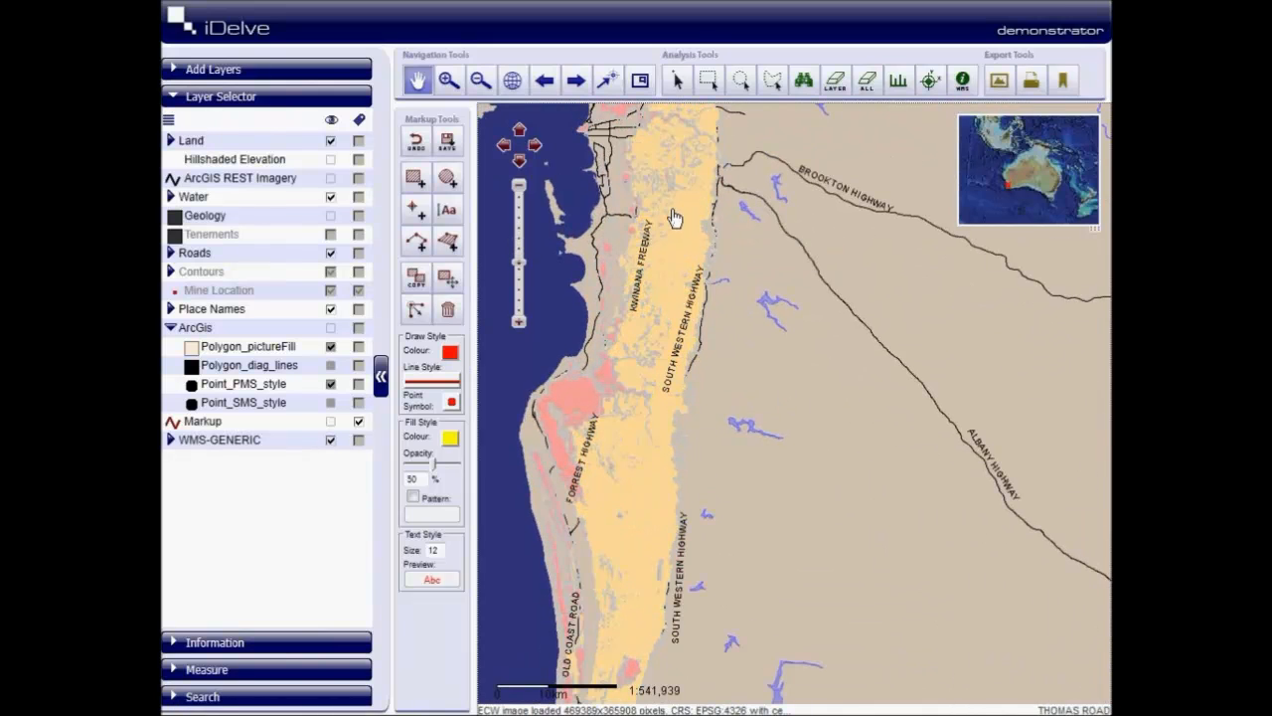
{"action": "left_click_drag", "start_coordinate": [674, 219], "coordinate": [727, 403]}
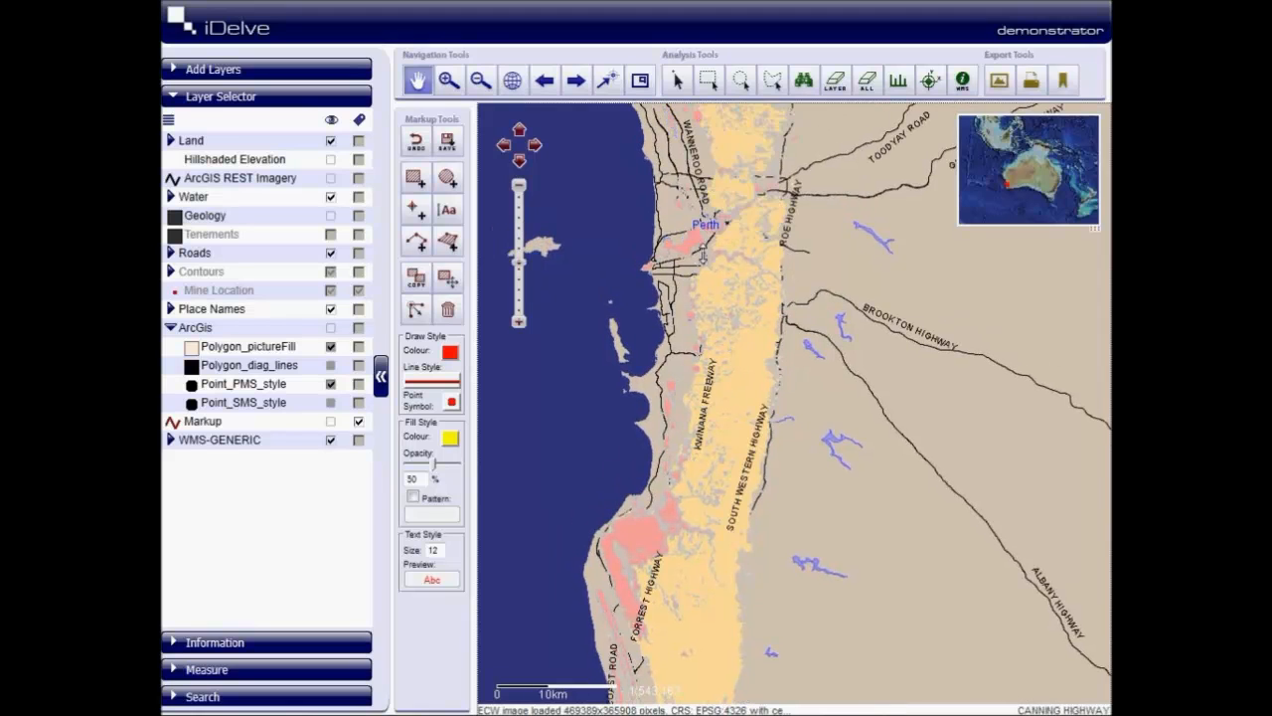
{"action": "scroll", "coordinate": [702, 256], "scroll_direction": "up", "scroll_amount": 3}
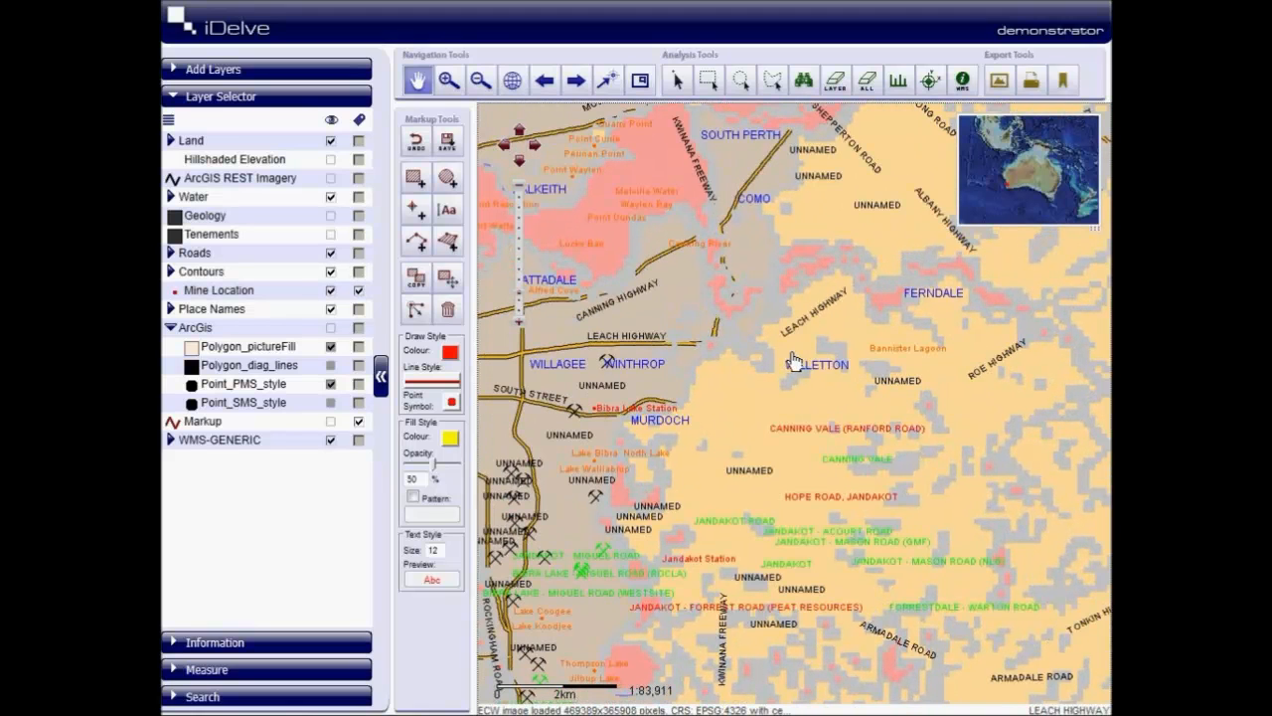
{"action": "left_click", "coordinate": [963, 80]}
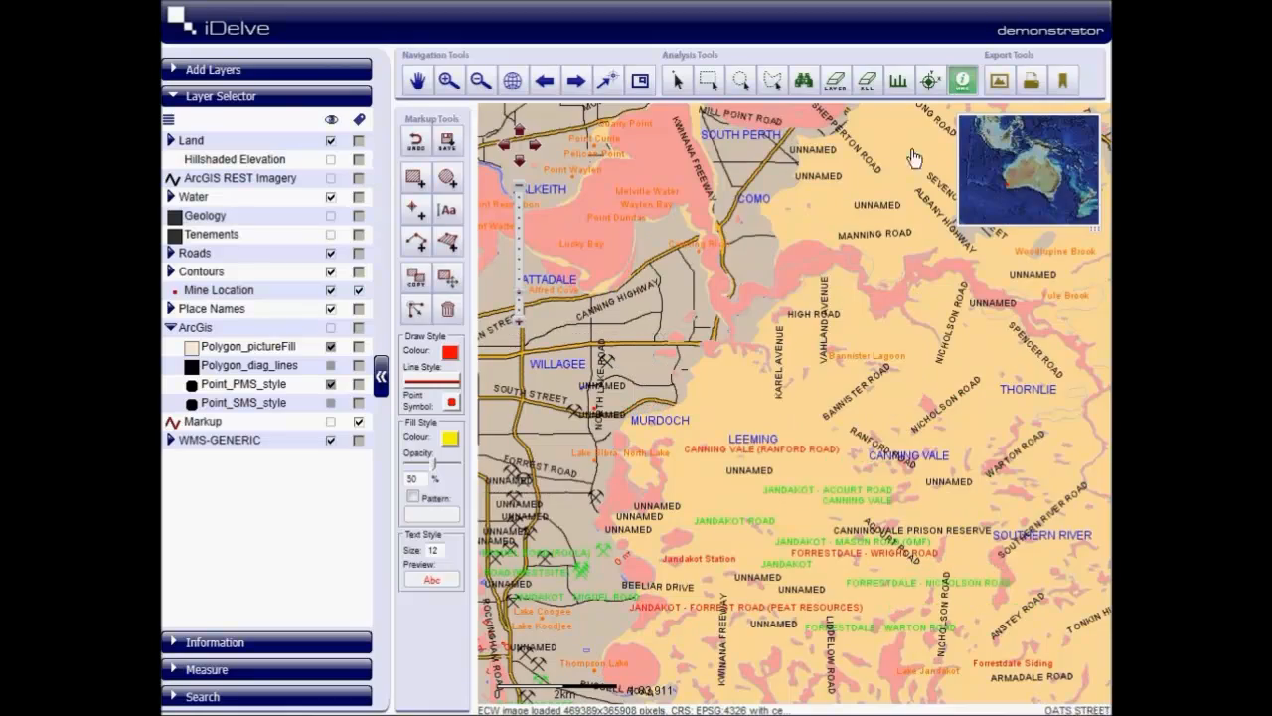
{"action": "left_click", "coordinate": [803, 261]}
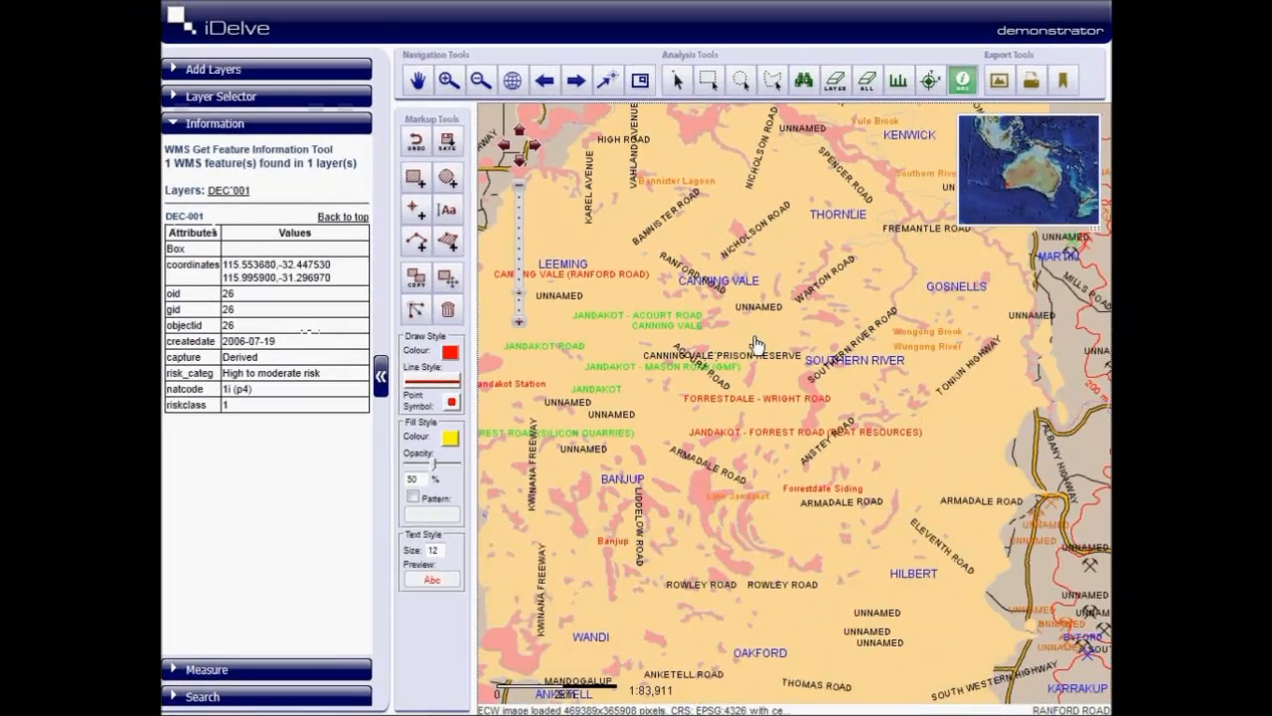
- Query the WMS feature information of the soil risk areas near Canning Vale, Warton Road and the Kwinana Freeway at Mandogalup
{"action": "left_click", "coordinate": [755, 344]}
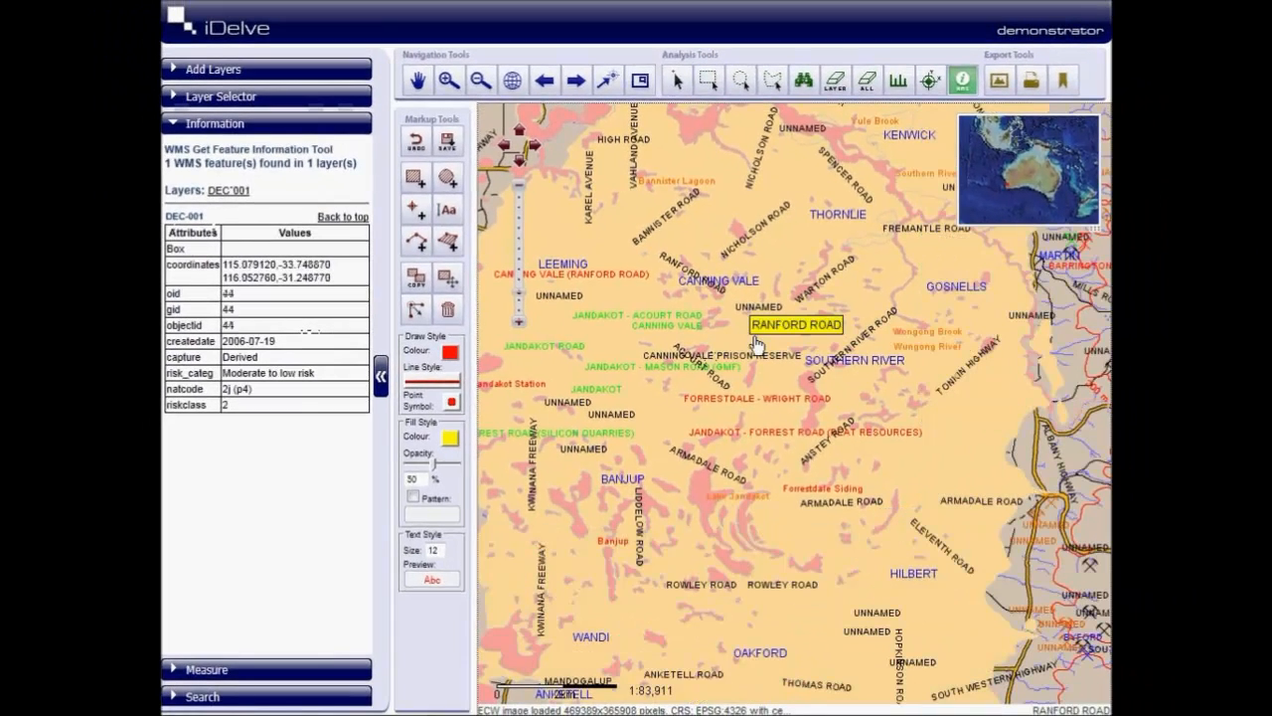
{"action": "left_click", "coordinate": [807, 298]}
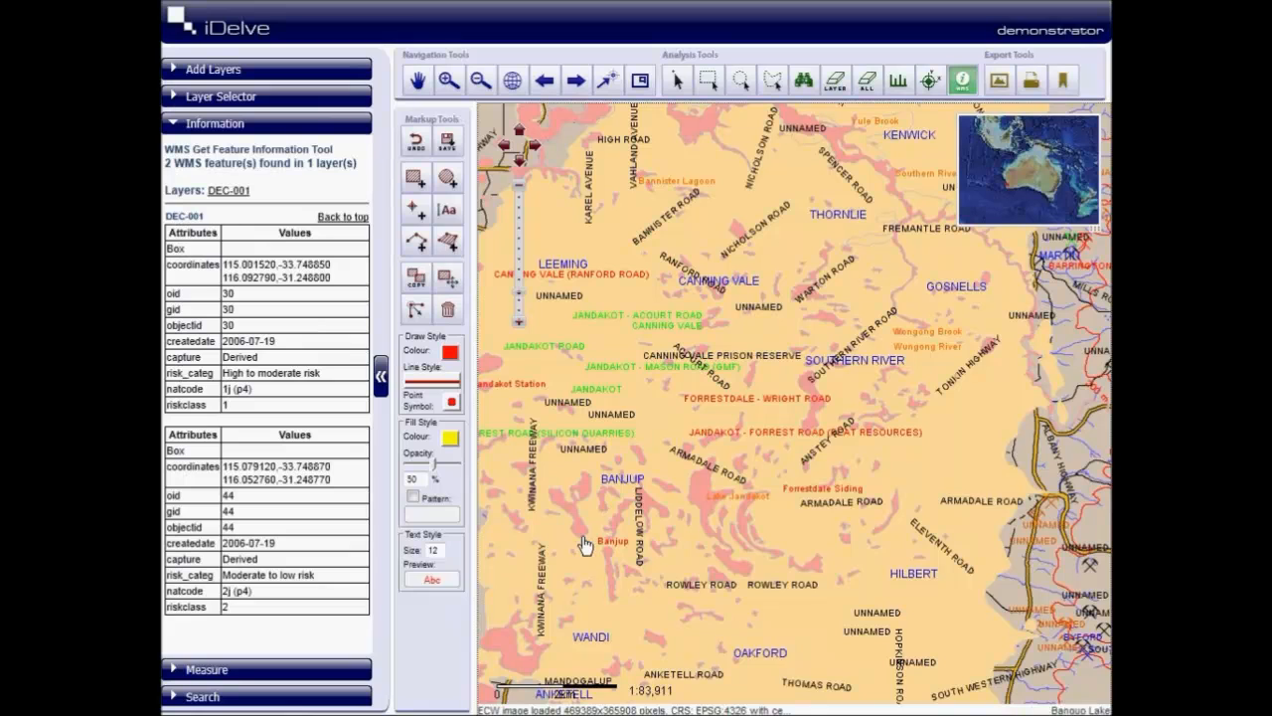
{"action": "left_click_drag", "start_coordinate": [605, 506], "coordinate": [693, 364]}
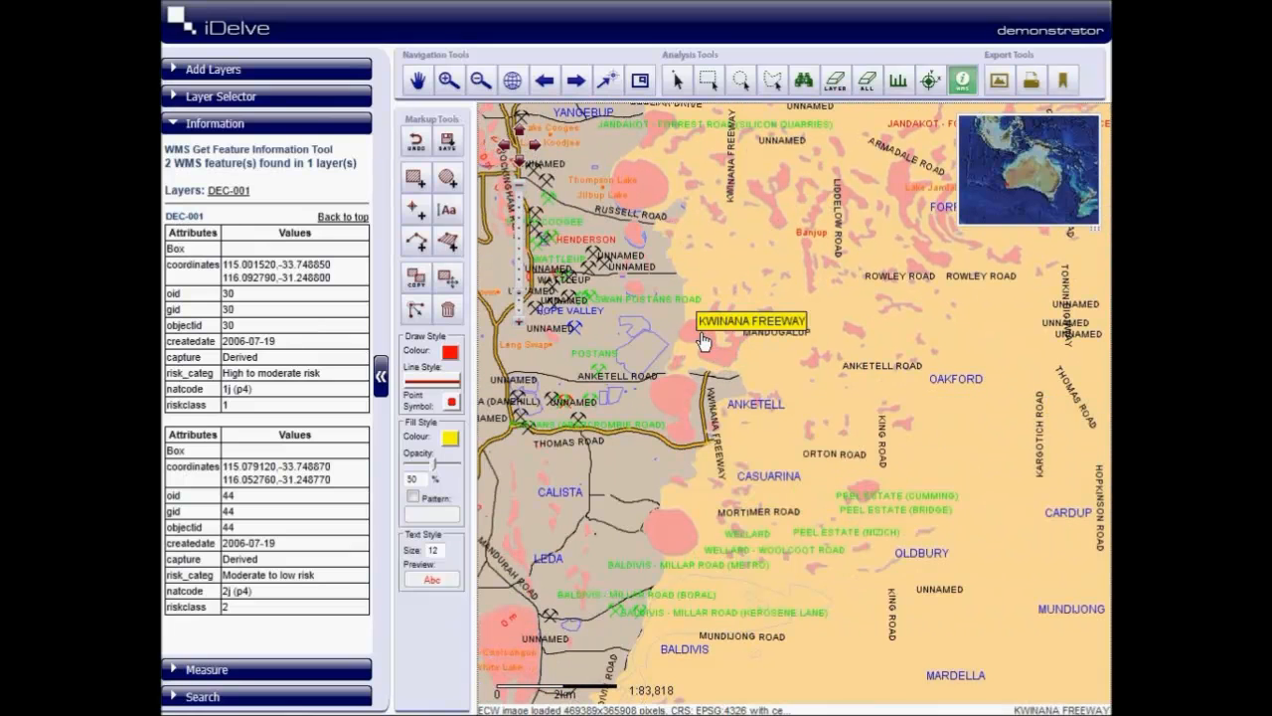
{"action": "left_click", "coordinate": [701, 334]}
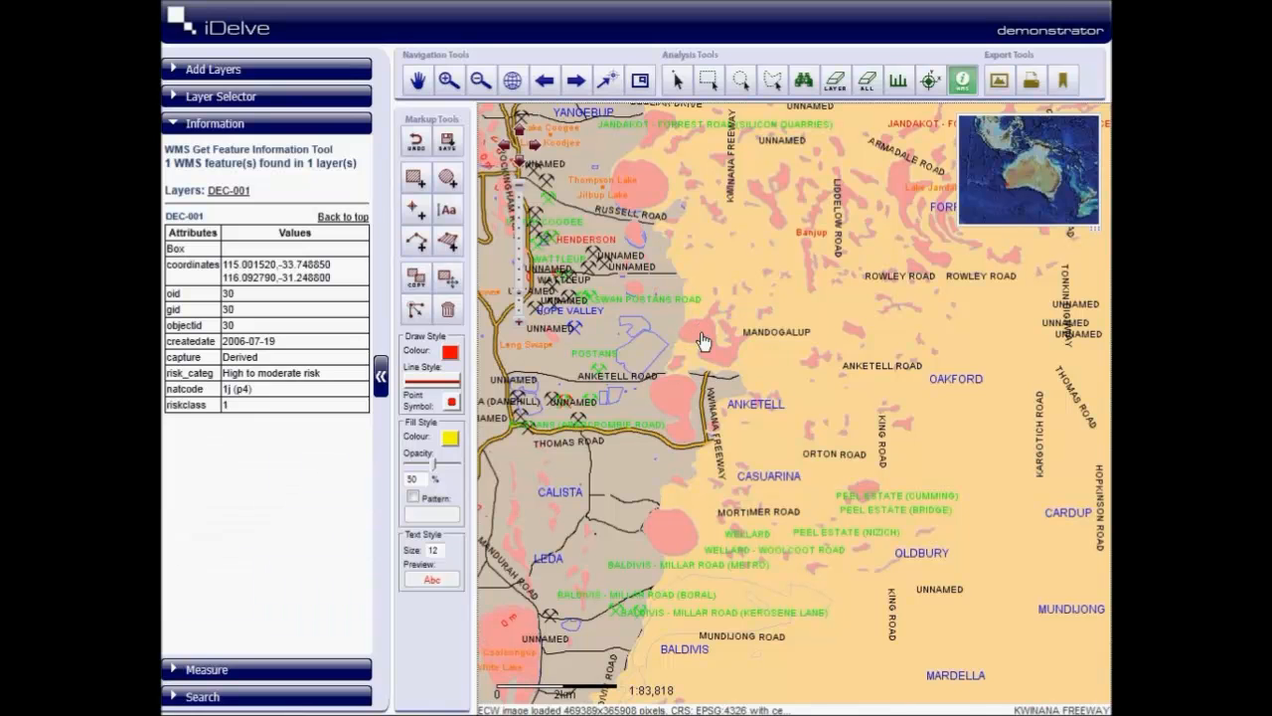